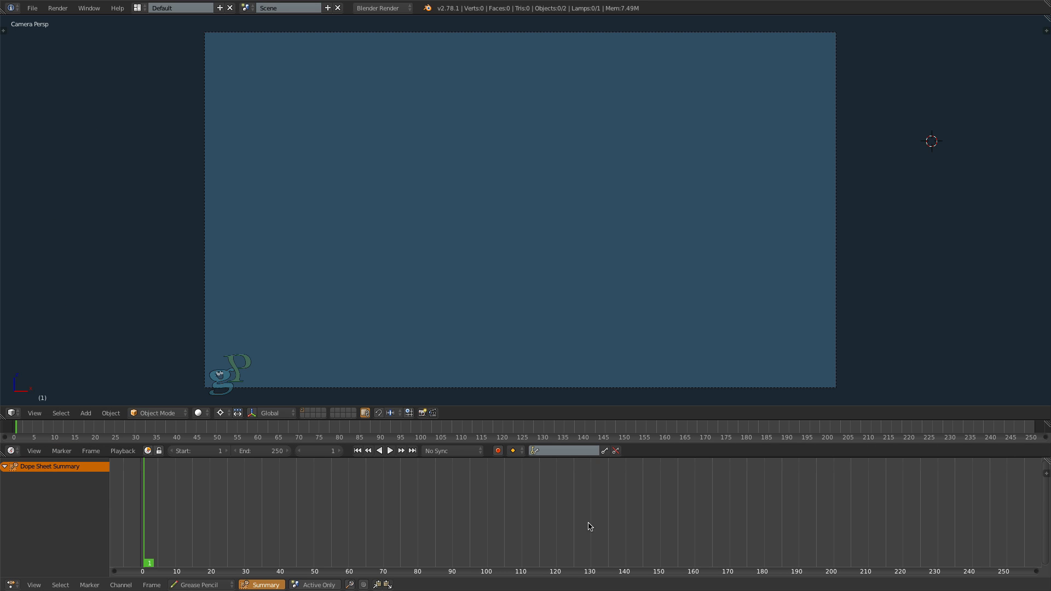
- Turn off the summary in the Grease Pencil dope sheet and enable automatic keyframe insertion in the timeline
{"action": "left_click", "coordinate": [266, 585]}
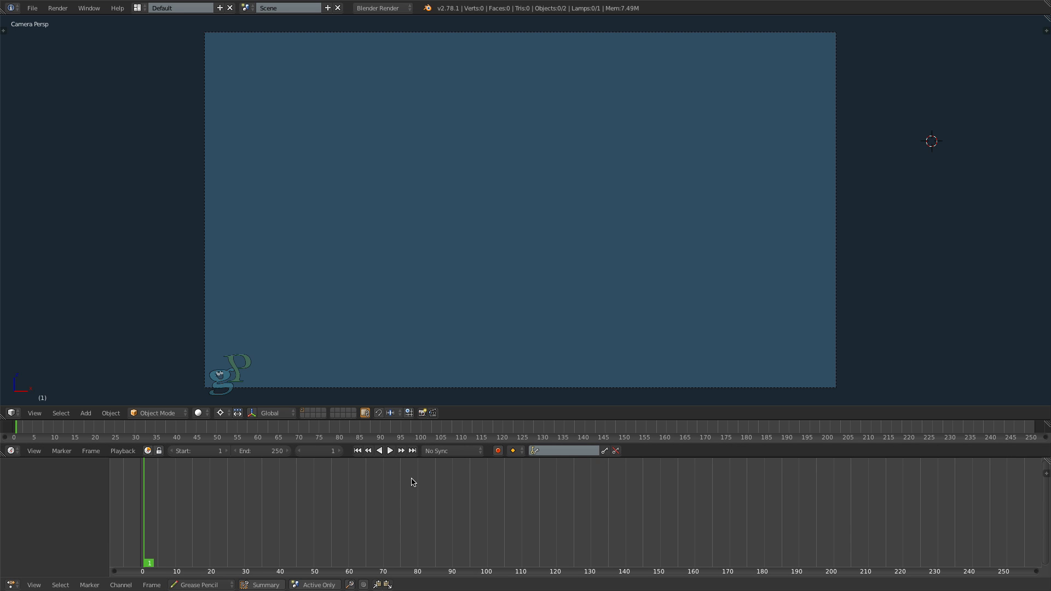
{"action": "left_click", "coordinate": [498, 452]}
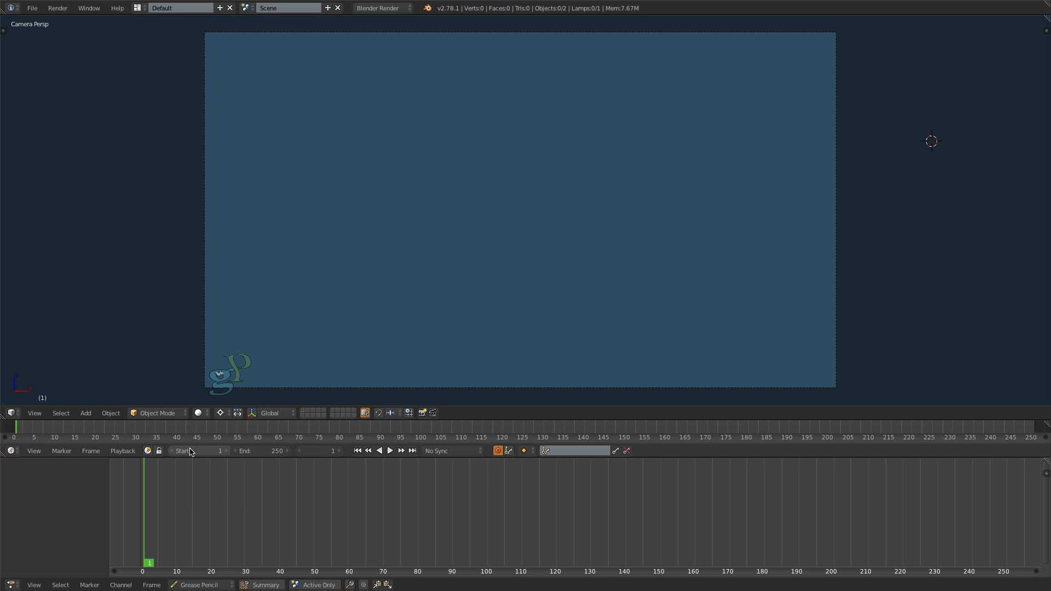
- Set the timeline's end frame to 40 and choose 3D Cursor as the viewport's pivot center
{"action": "left_click", "coordinate": [275, 470]}
{"action": "left_click_drag", "start_coordinate": [272, 452], "coordinate": [229, 453]}
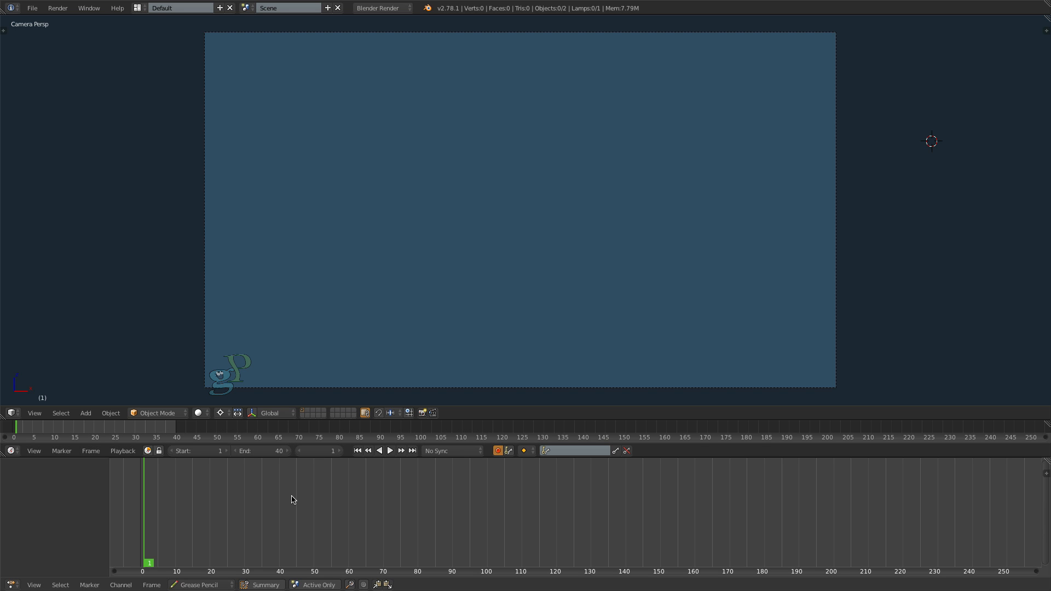
{"action": "left_click", "coordinate": [221, 413]}
{"action": "left_click", "coordinate": [242, 388]}
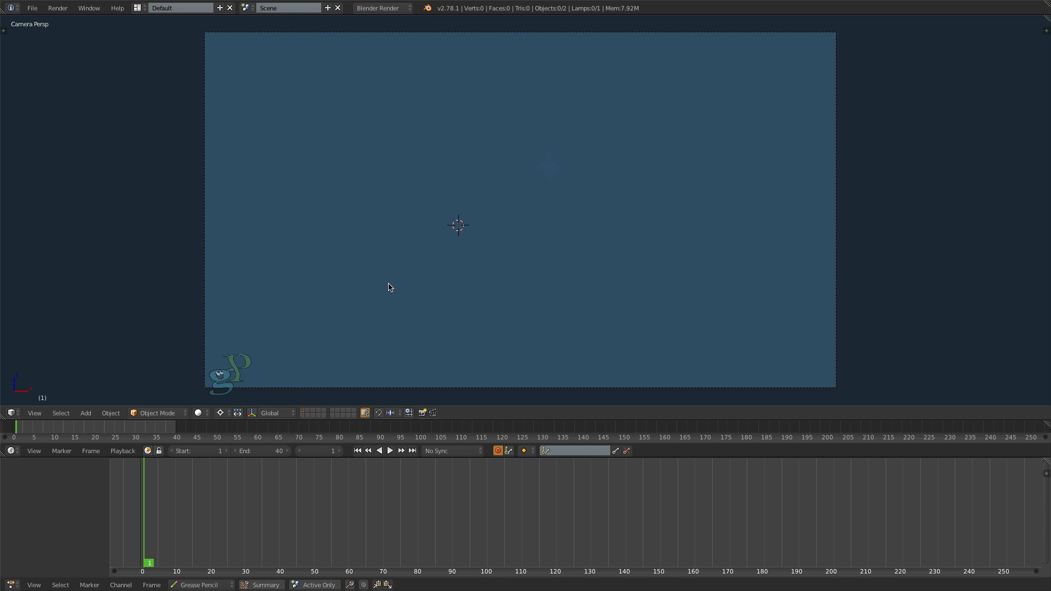
{"action": "scroll", "coordinate": [801, 60], "scroll_direction": "up", "scroll_amount": 2}
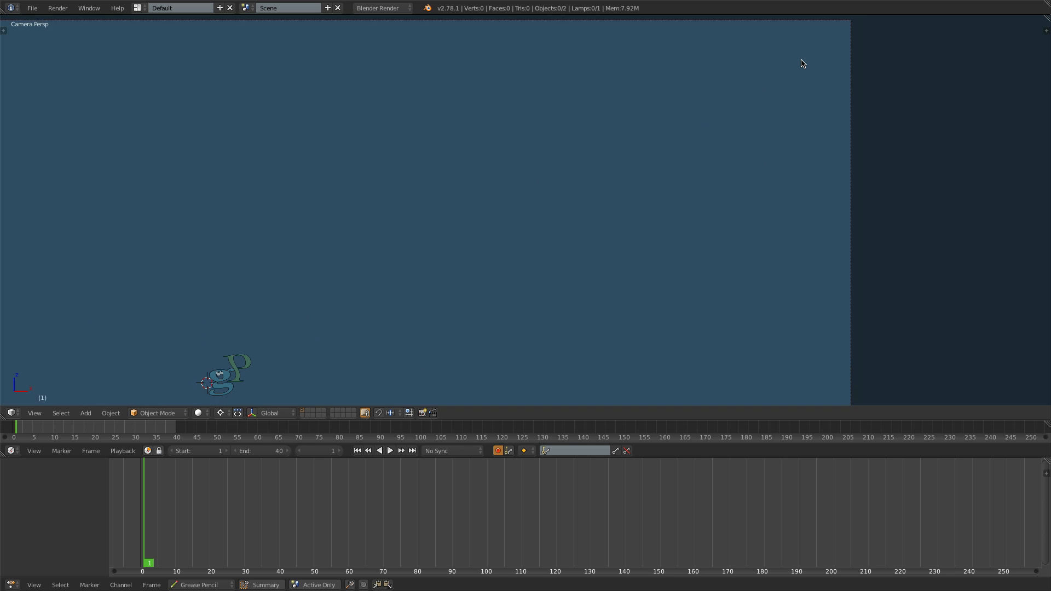
{"action": "scroll", "coordinate": [801, 60], "scroll_direction": "down", "scroll_amount": 9}
{"action": "scroll", "coordinate": [802, 60], "scroll_direction": "up", "scroll_amount": 8}
{"action": "scroll", "coordinate": [300, 331], "scroll_direction": "down", "scroll_amount": 5}
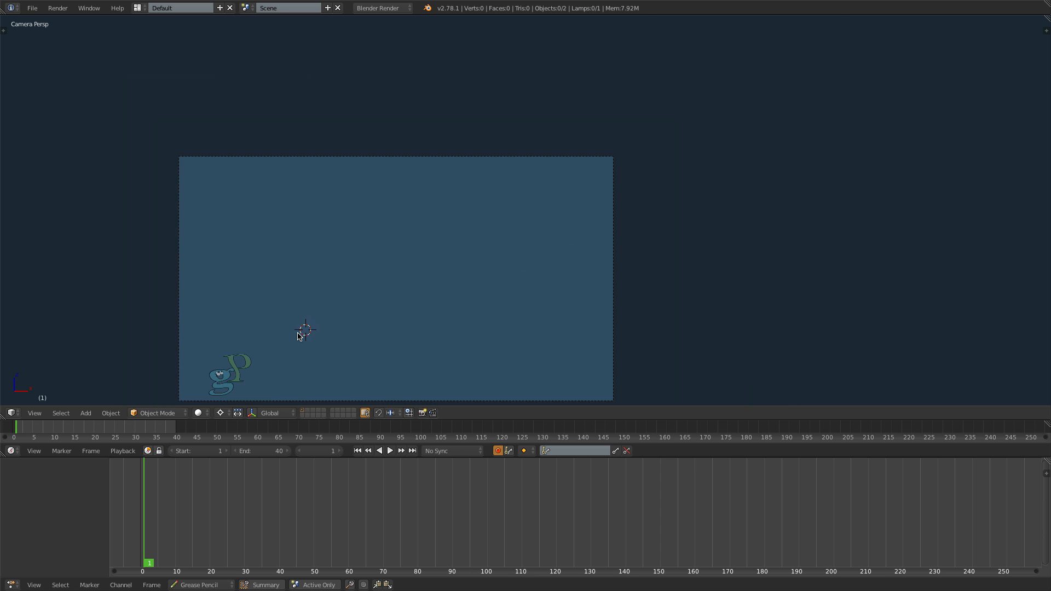
{"action": "scroll", "coordinate": [300, 332], "scroll_direction": "up", "scroll_amount": 7}
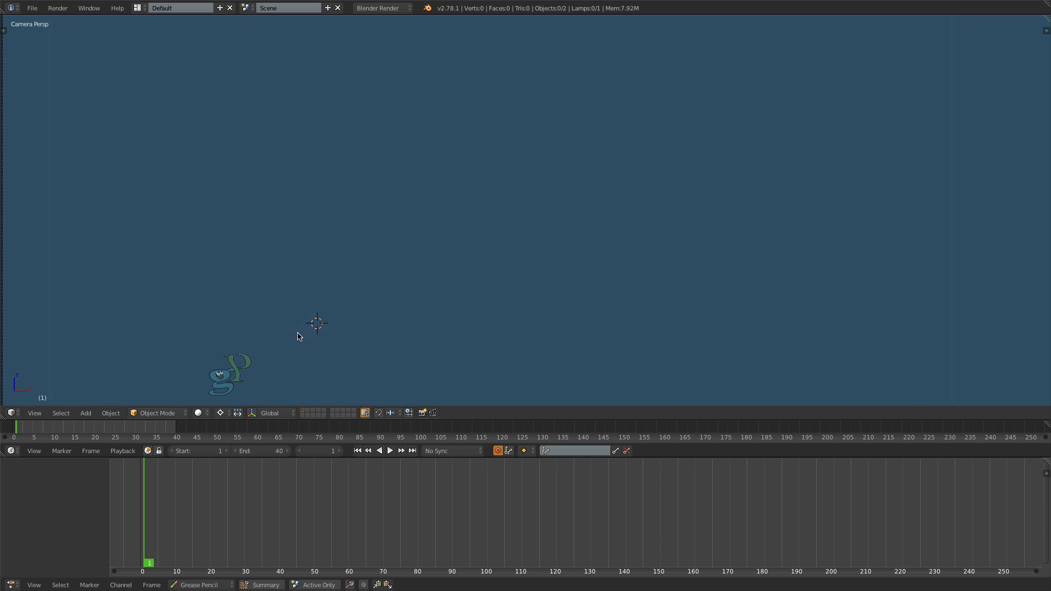
{"action": "scroll", "coordinate": [300, 332], "scroll_direction": "down", "scroll_amount": 3}
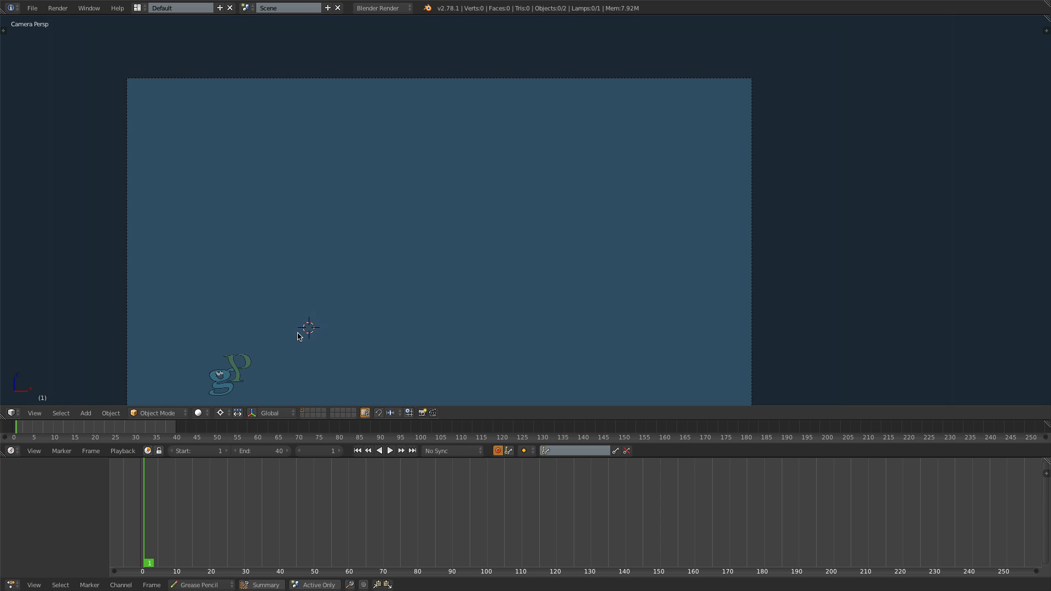
{"action": "scroll", "coordinate": [300, 331], "scroll_direction": "up", "scroll_amount": 2}
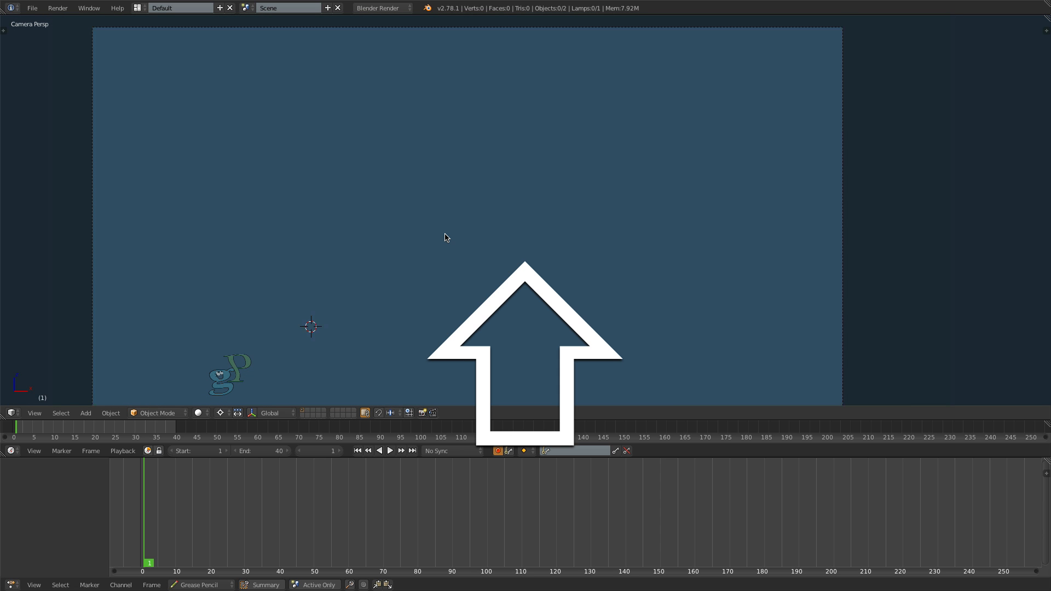
{"action": "middle_click_drag", "start_coordinate": [446, 237], "coordinate": [500, 209], "text": "shift"}
{"action": "scroll", "coordinate": [497, 208], "scroll_direction": "down", "scroll_amount": 1}
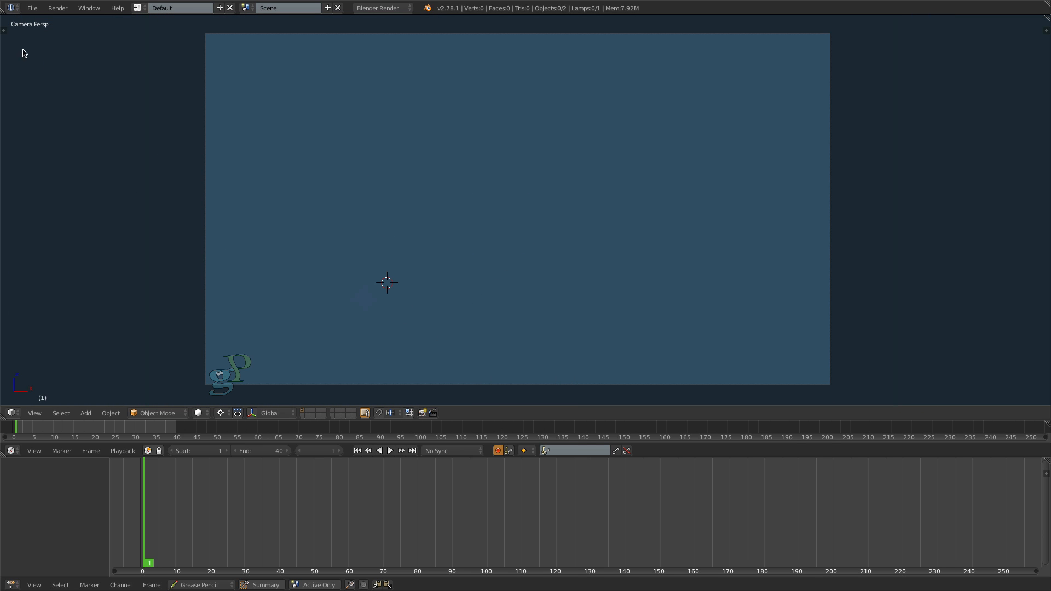
- Show both the Grease Pencil drawing tools and the Grease Pencil layer properties beside the 3D view
{"action": "key", "text": "t"}
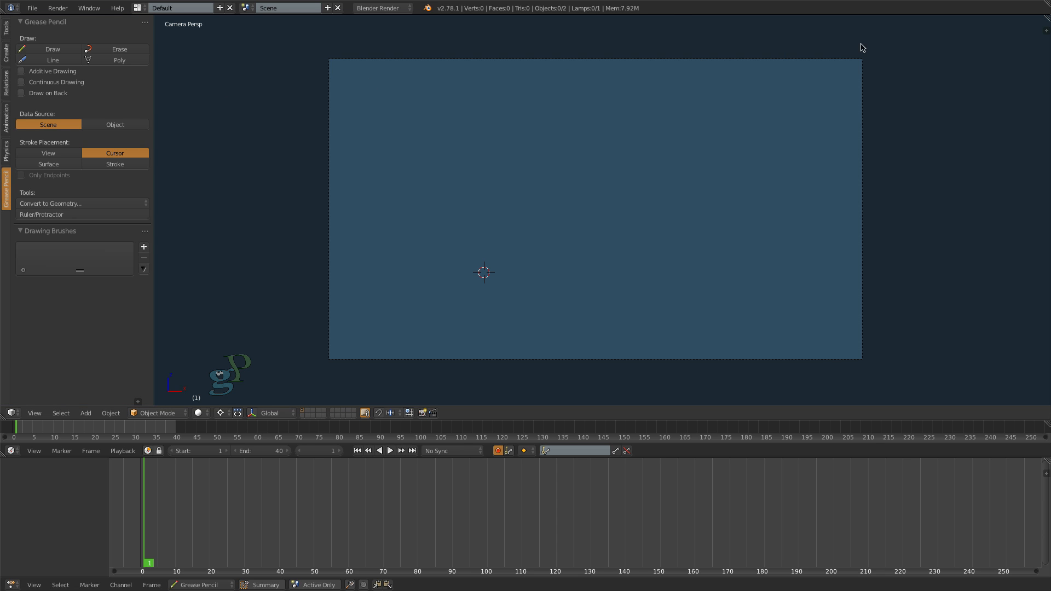
{"action": "left_click", "coordinate": [1044, 30]}
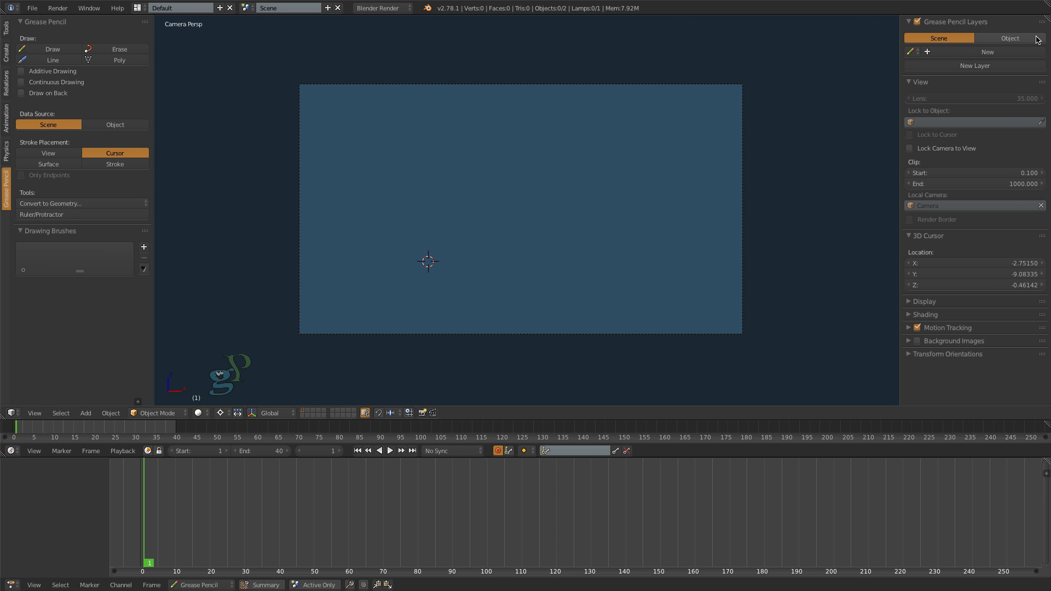
{"action": "key", "text": "n"}
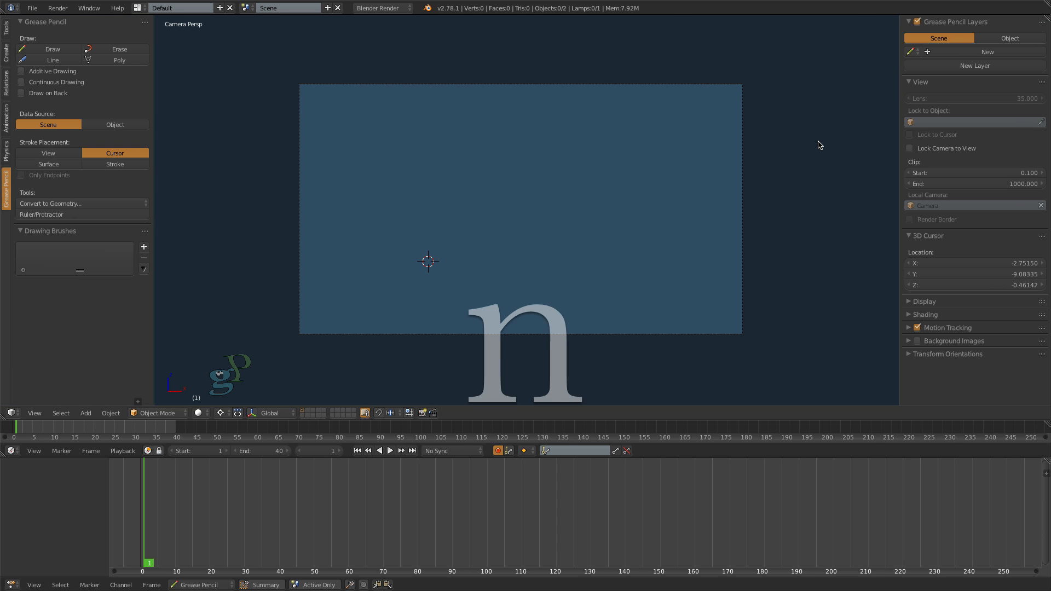
{"action": "key", "text": "t"}
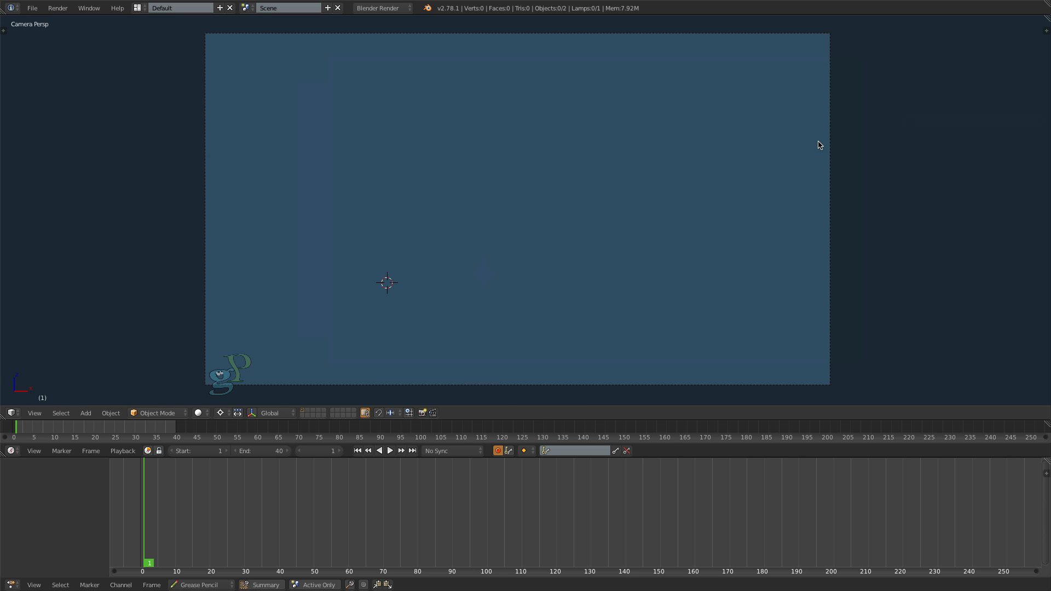
{"action": "key", "text": "t"}
{"action": "key", "text": "n"}
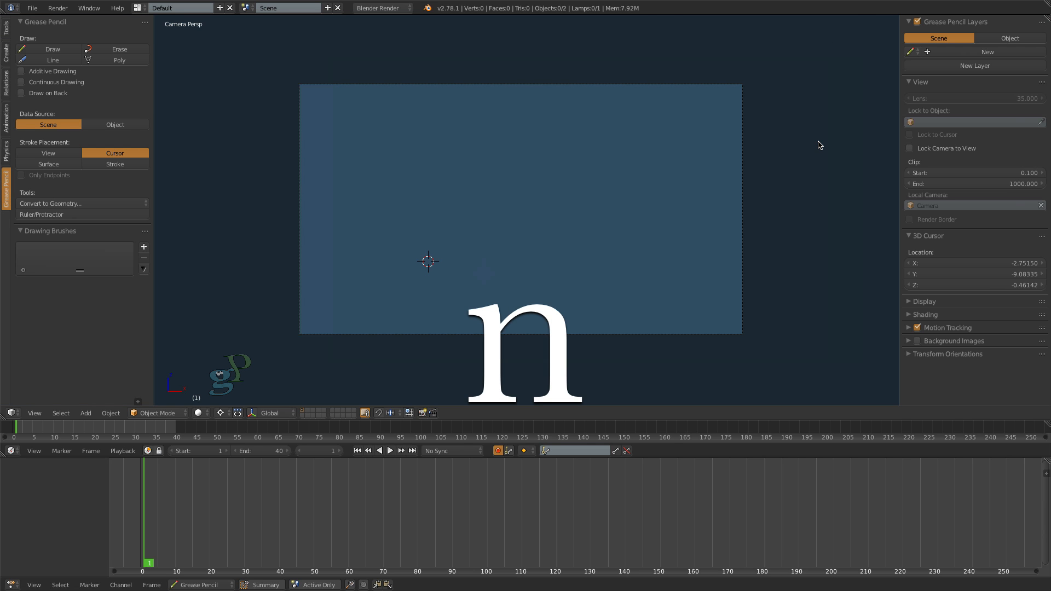
- Place the 3D cursor just outside the camera frame and draw a closed freehand Grease Pencil circle in the middle of the frame
{"action": "scroll", "coordinate": [771, 173], "scroll_direction": "up", "scroll_amount": 1}
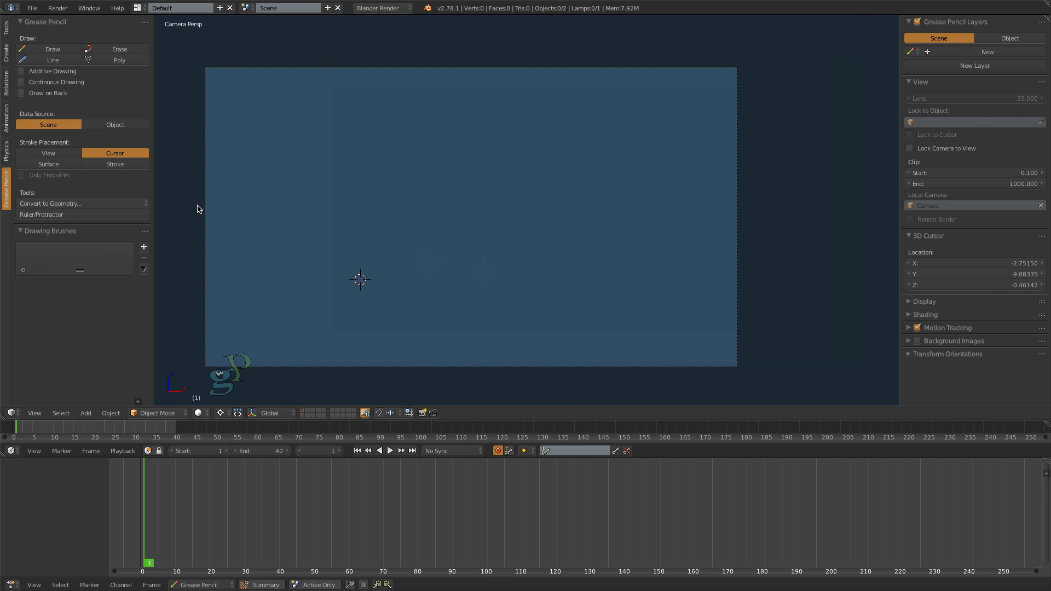
{"action": "scroll", "coordinate": [197, 209], "scroll_direction": "up", "scroll_amount": 1}
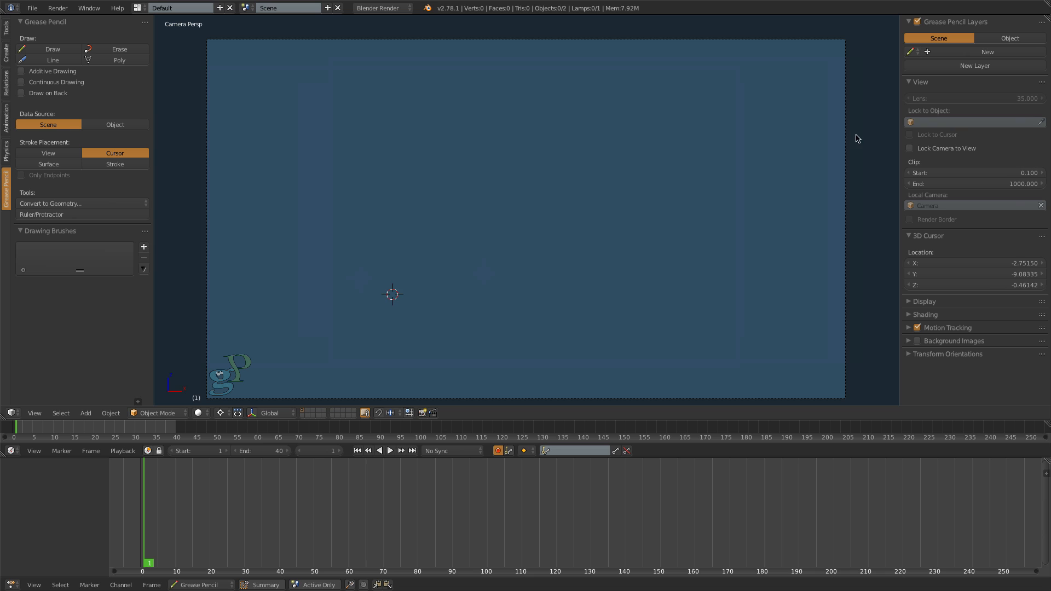
{"action": "key", "text": "d"}
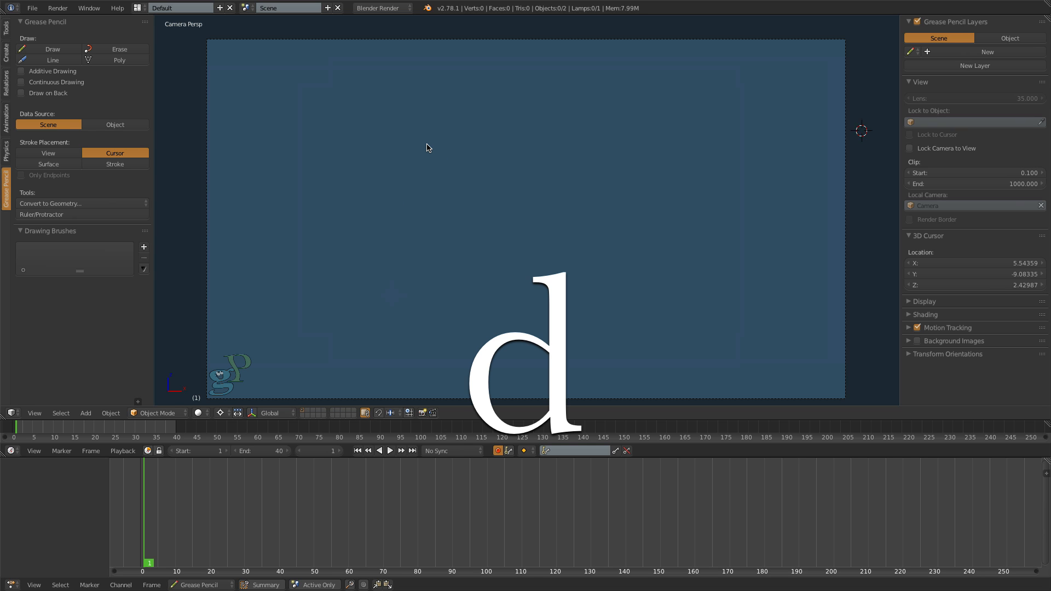
{"action": "left_click_drag", "start_coordinate": [427, 145], "coordinate": [451, 130]}
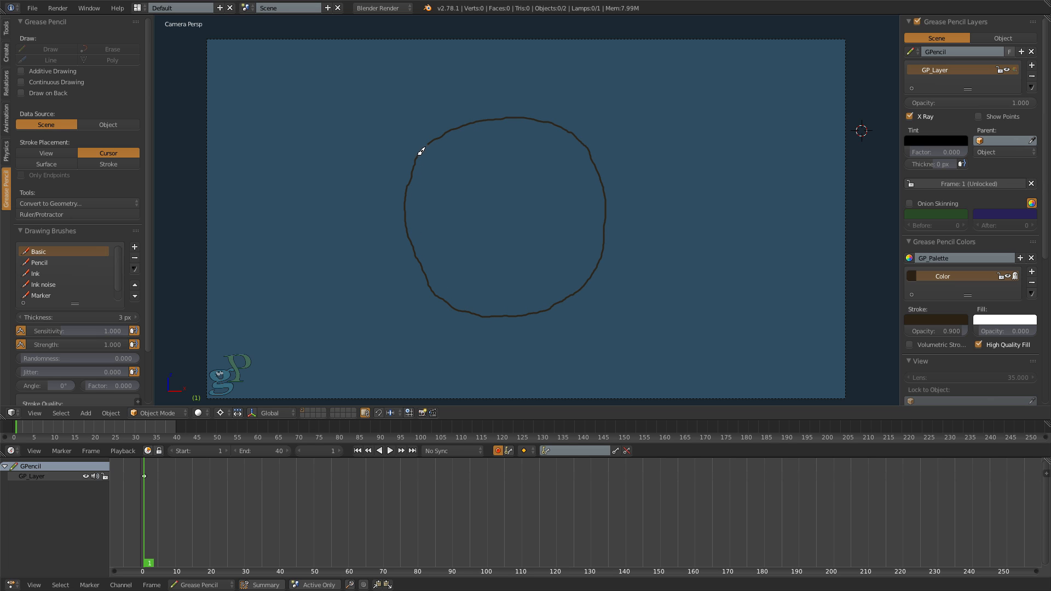
{"action": "left_click_drag", "start_coordinate": [432, 141], "coordinate": [431, 141]}
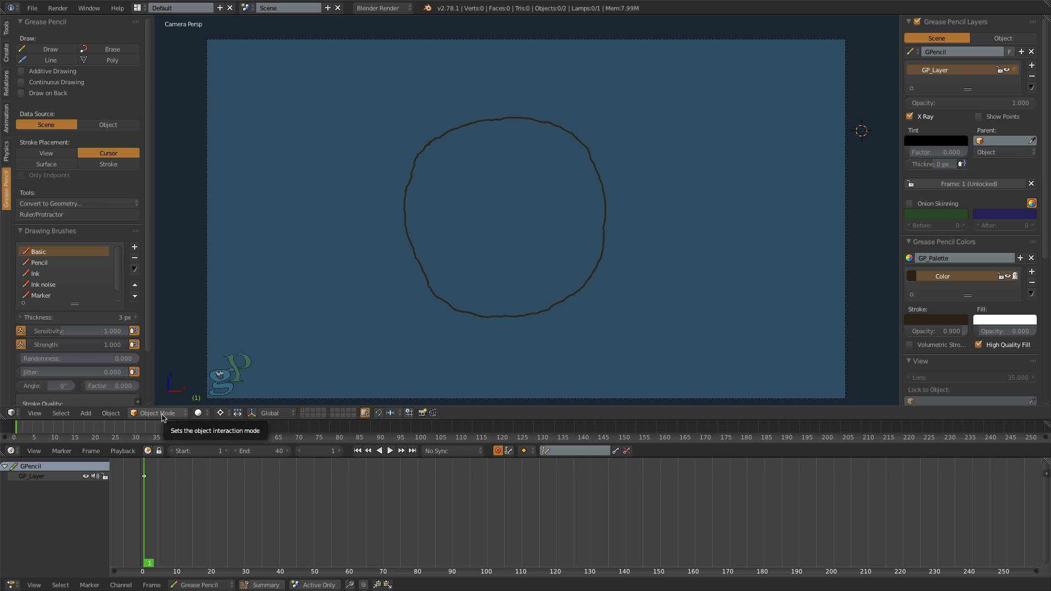
- Switch the interaction mode from Object Mode to Edit Strokes
{"action": "left_click", "coordinate": [157, 413]}
{"action": "left_click", "coordinate": [157, 390]}
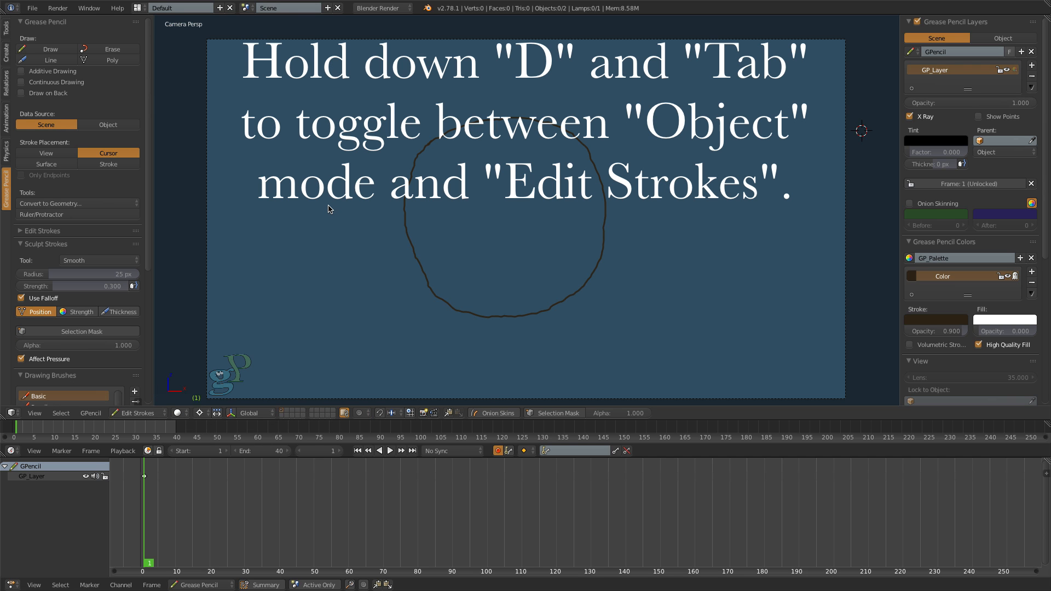
- Toggle between Object Mode and Edit Strokes mode, ending in Edit Strokes
{"action": "key", "text": "d"}
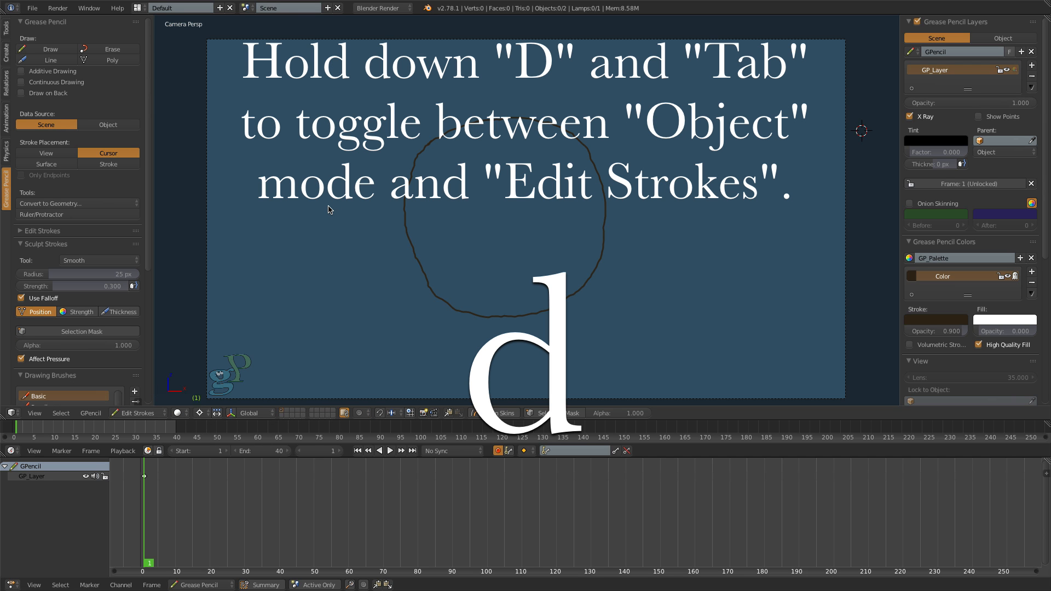
{"action": "key", "text": "Tab"}
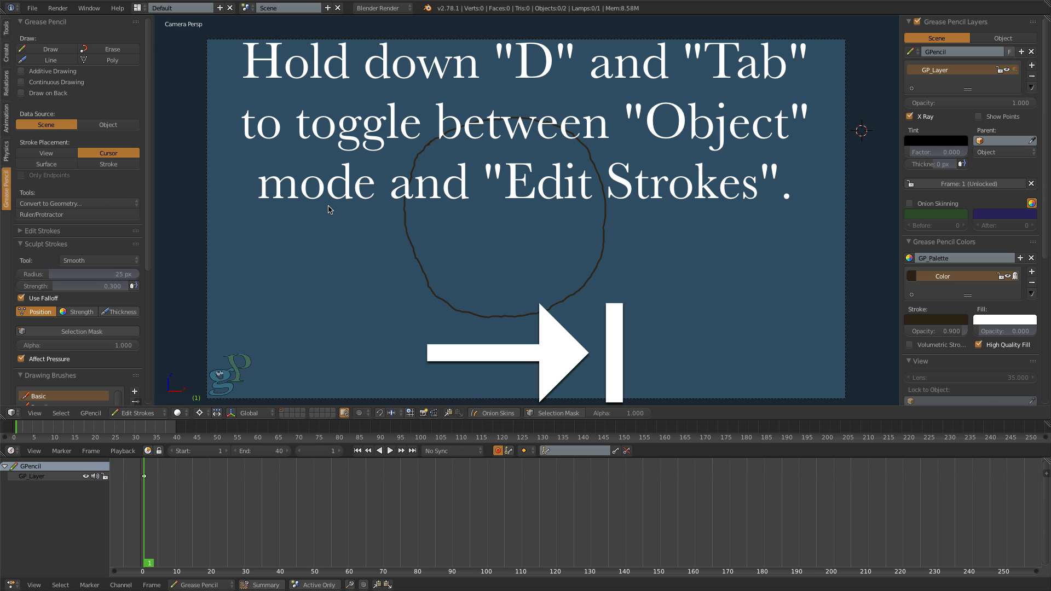
{"action": "key", "text": "d+Tab"}
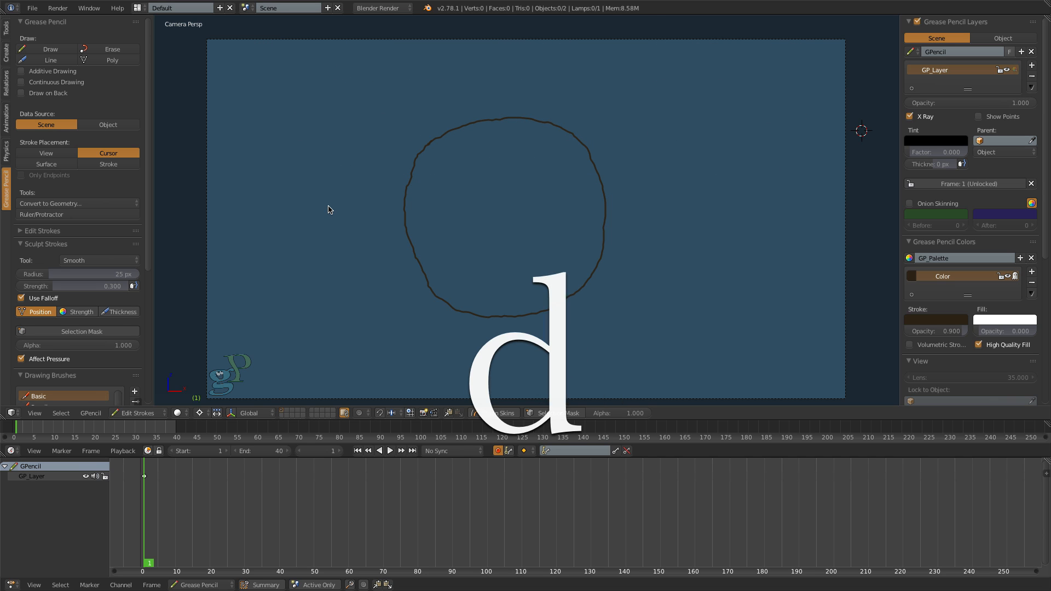
{"action": "key", "text": "d+Tab"}
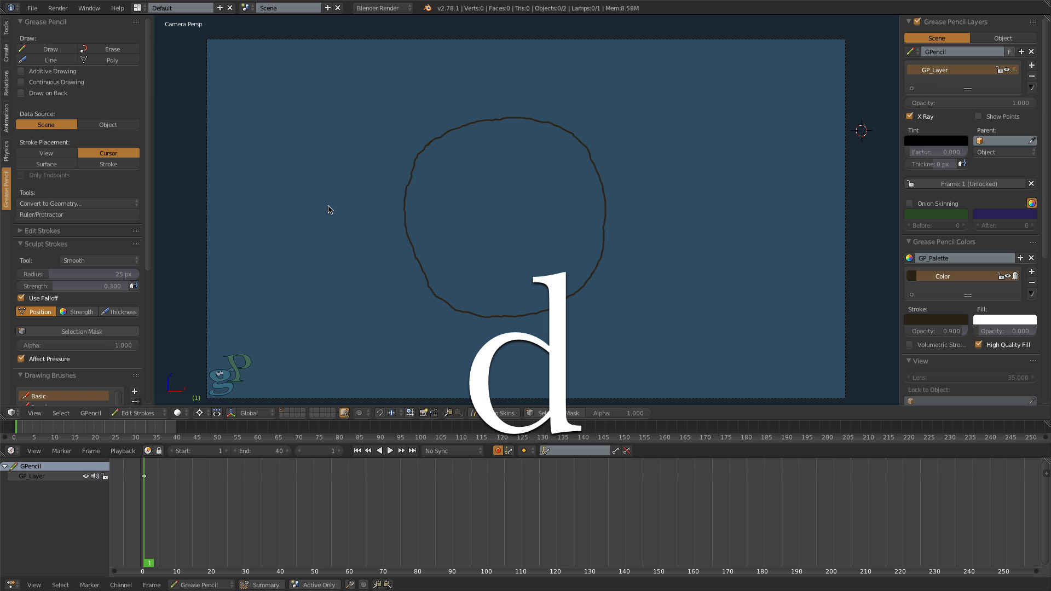
{"action": "key", "text": "Tab"}
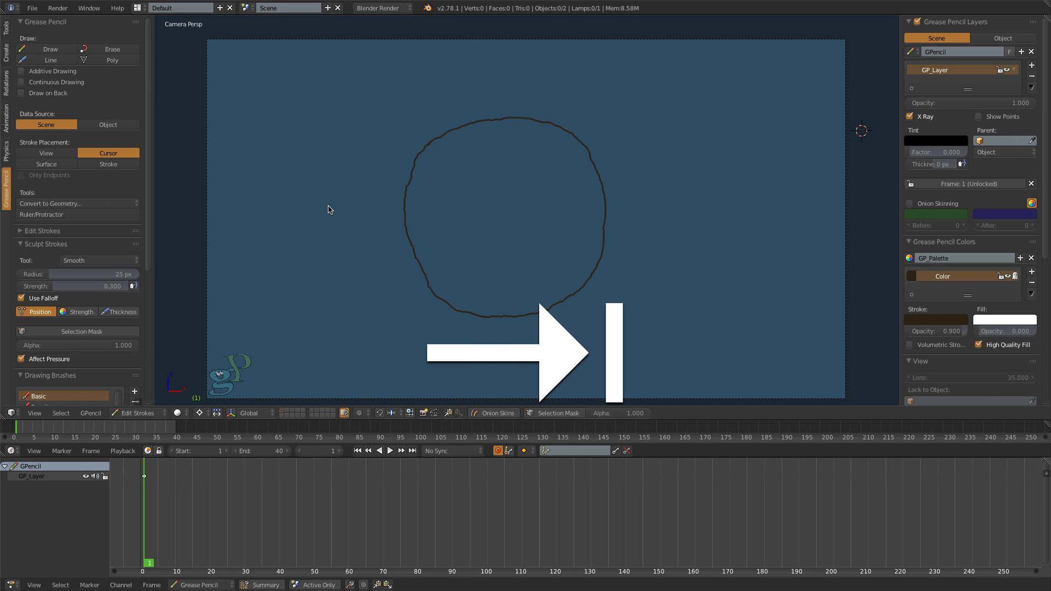
{"action": "key", "text": "d+Tab"}
{"action": "key", "text": "d+Tab"}
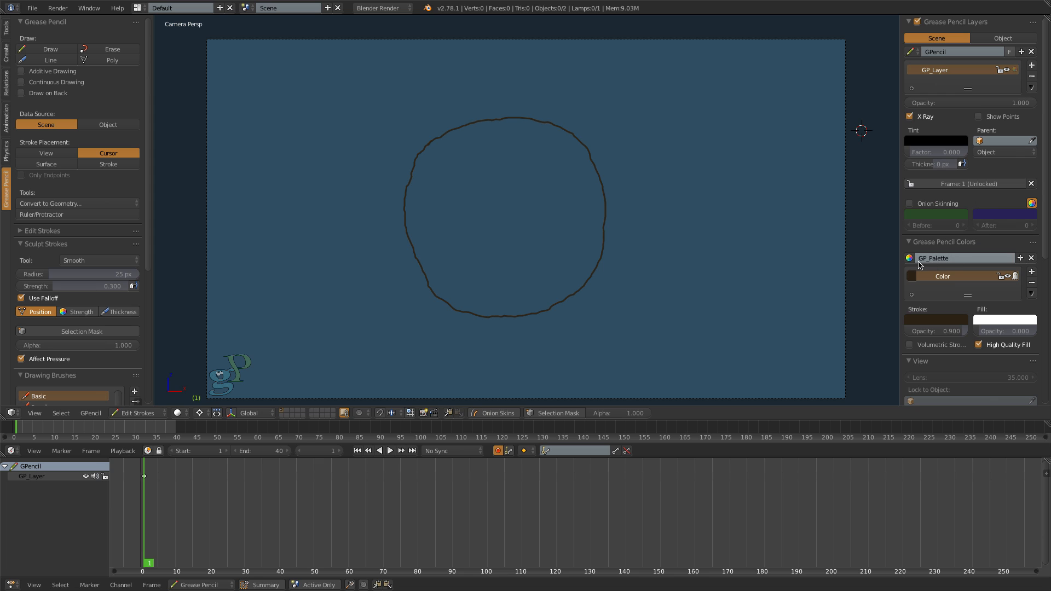
- Rename the Grease Pencil palette to "My Palette"
{"action": "left_click", "coordinate": [953, 260]}
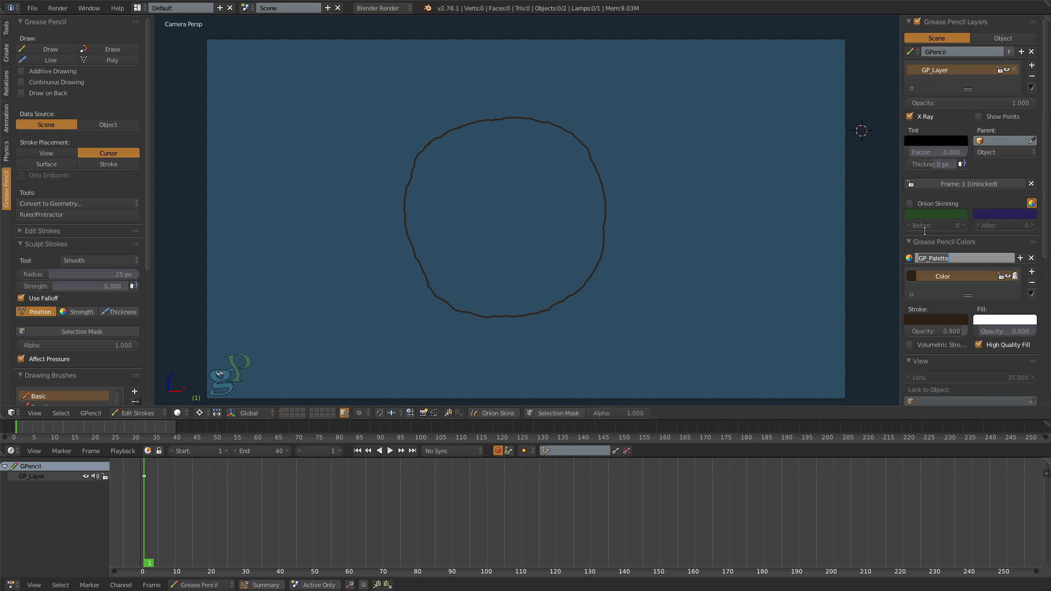
{"action": "type", "text": "My P"}
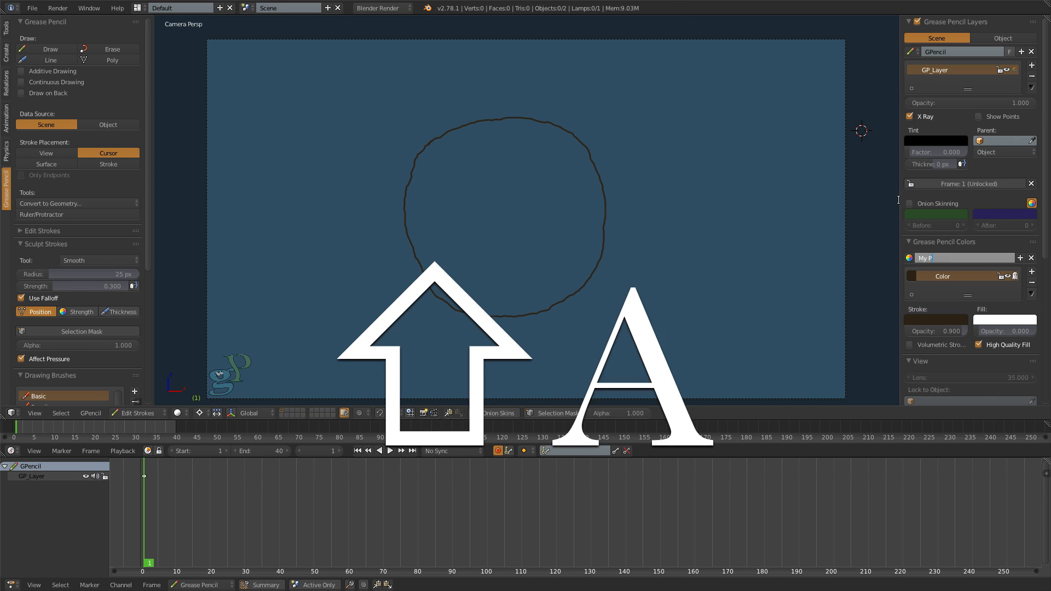
{"action": "type", "text": "alette"}
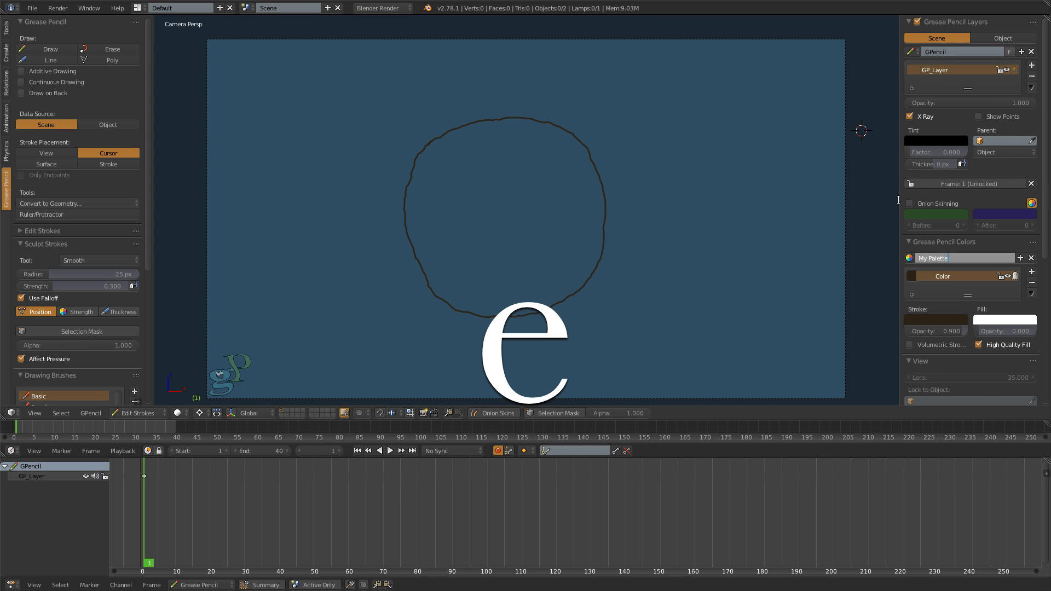
{"action": "key", "text": "Return"}
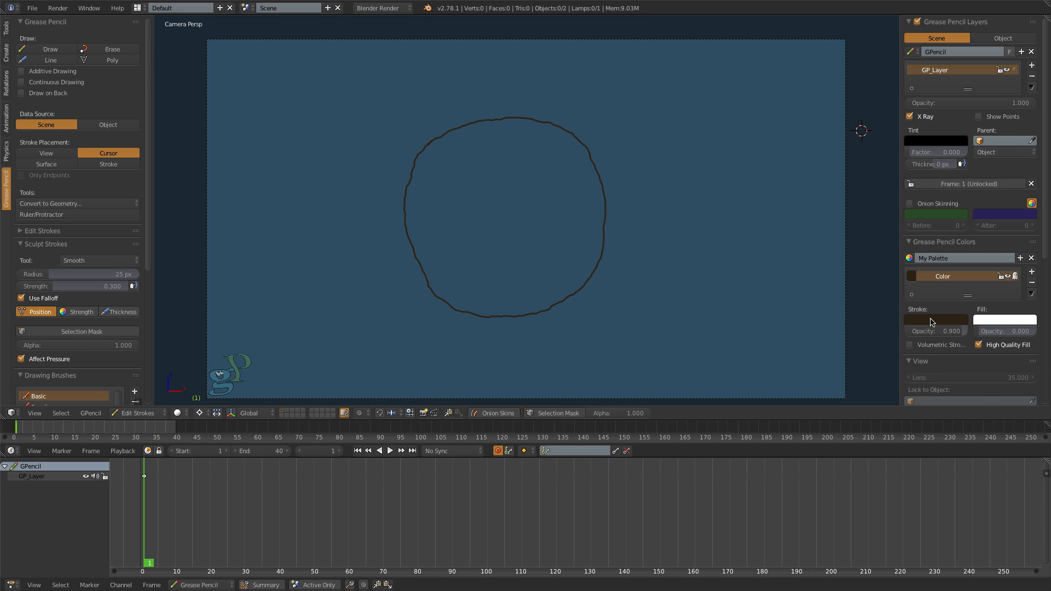
- Set the palette color's fill to a dark ochre yellow and raise its fill and stroke opacity to 1.000
{"action": "left_click", "coordinate": [933, 321]}
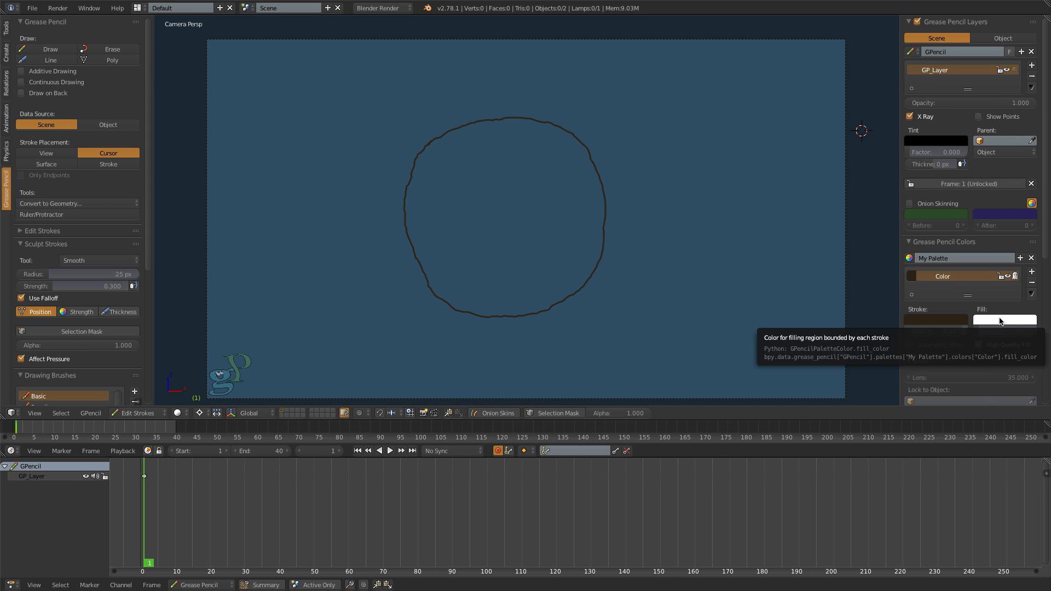
{"action": "left_click", "coordinate": [1000, 321]}
{"action": "left_click", "coordinate": [962, 239]}
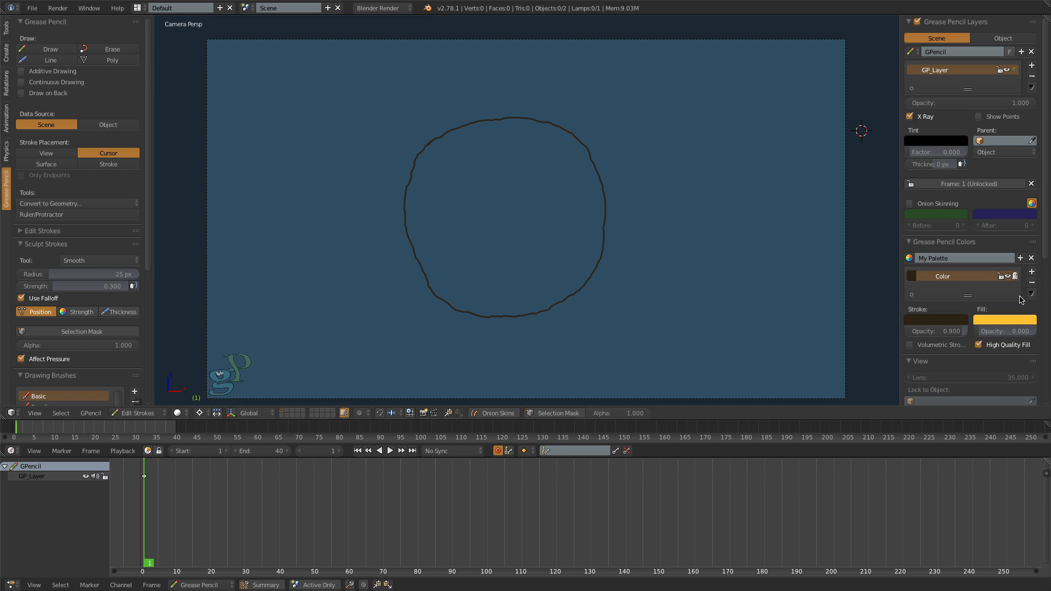
{"action": "left_click", "coordinate": [1017, 321]}
{"action": "left_click_drag", "start_coordinate": [1029, 220], "coordinate": [1028, 205]}
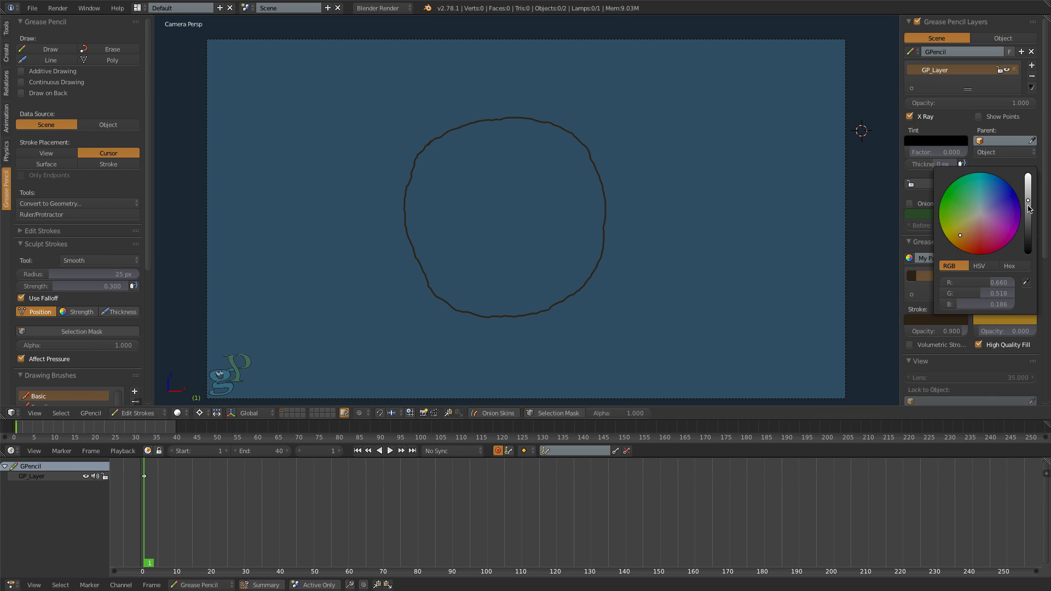
{"action": "mouse_move", "coordinate": [985, 331]}
{"action": "left_mouse_down"}
{"action": "mouse_move", "coordinate": [1039, 334]}
{"action": "mouse_move", "coordinate": [925, 333]}
{"action": "mouse_move", "coordinate": [970, 333]}
{"action": "left_mouse_up"}
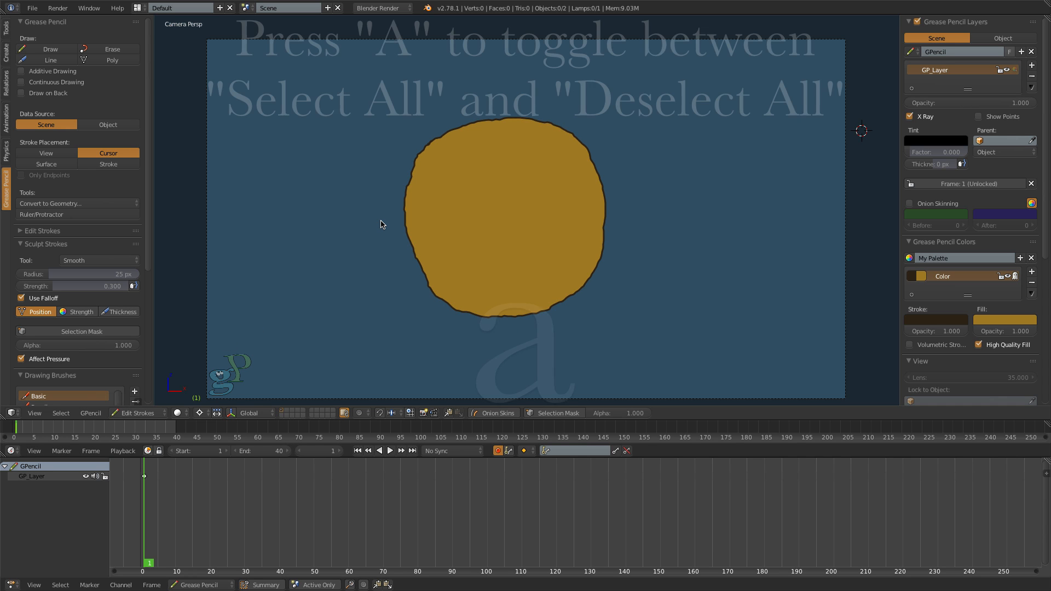
- Toggle the selection of all points on the circle stroke, ending with everything deselected
{"action": "key", "text": "a"}
{"action": "scroll", "coordinate": [439, 218], "scroll_direction": "up", "scroll_amount": 2}
{"action": "scroll", "coordinate": [508, 122], "scroll_direction": "down", "scroll_amount": 2}
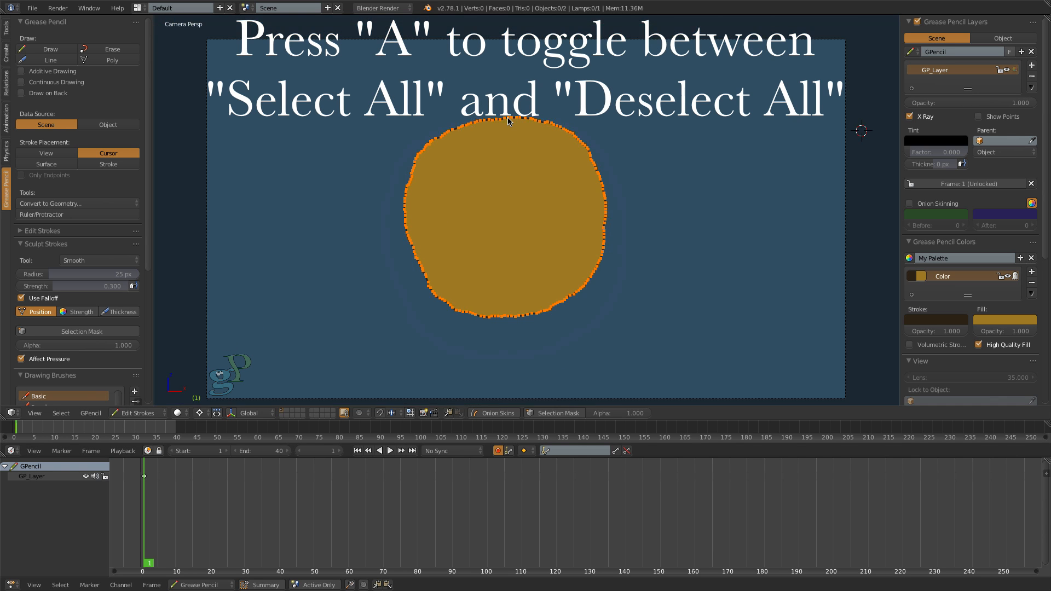
{"action": "key", "text": "a"}
{"action": "key", "text": "a"}
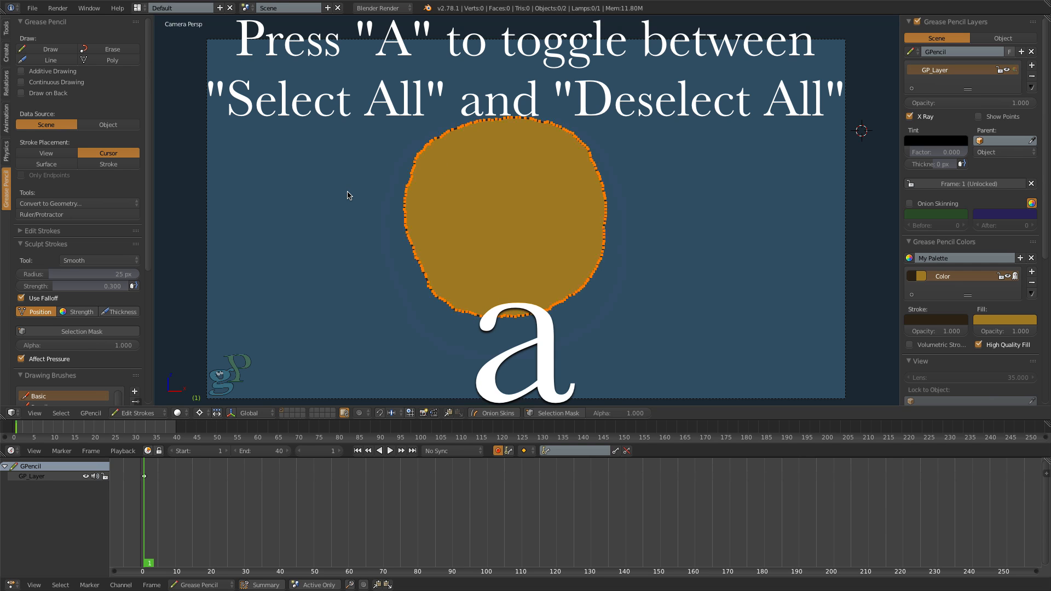
{"action": "key", "text": "a"}
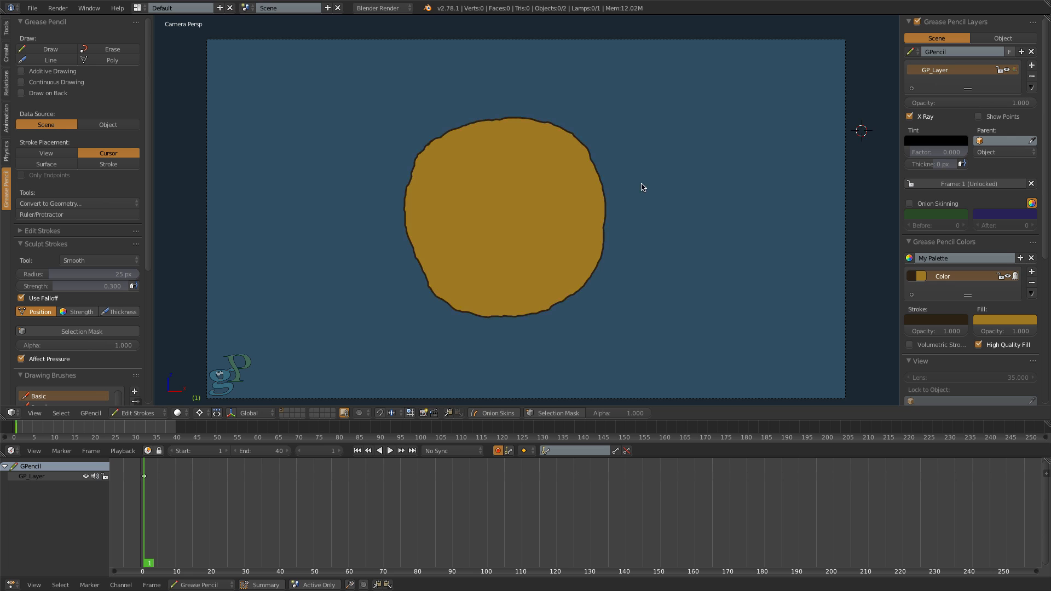
- Select all points of the circle and scale it down slightly around the 3D cursor beside it
{"action": "key", "text": "a"}
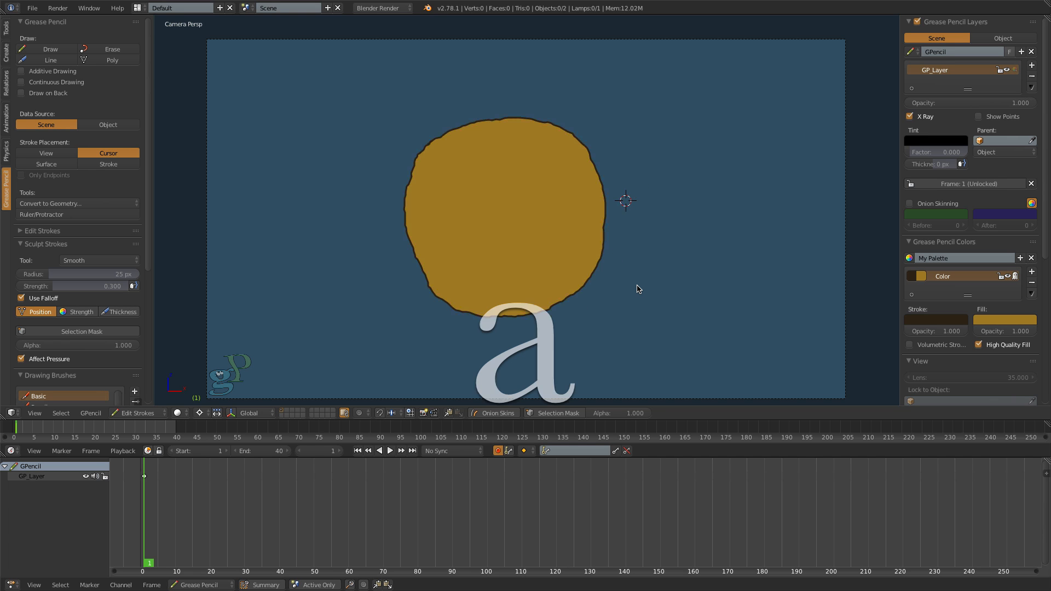
{"action": "key", "text": "s"}
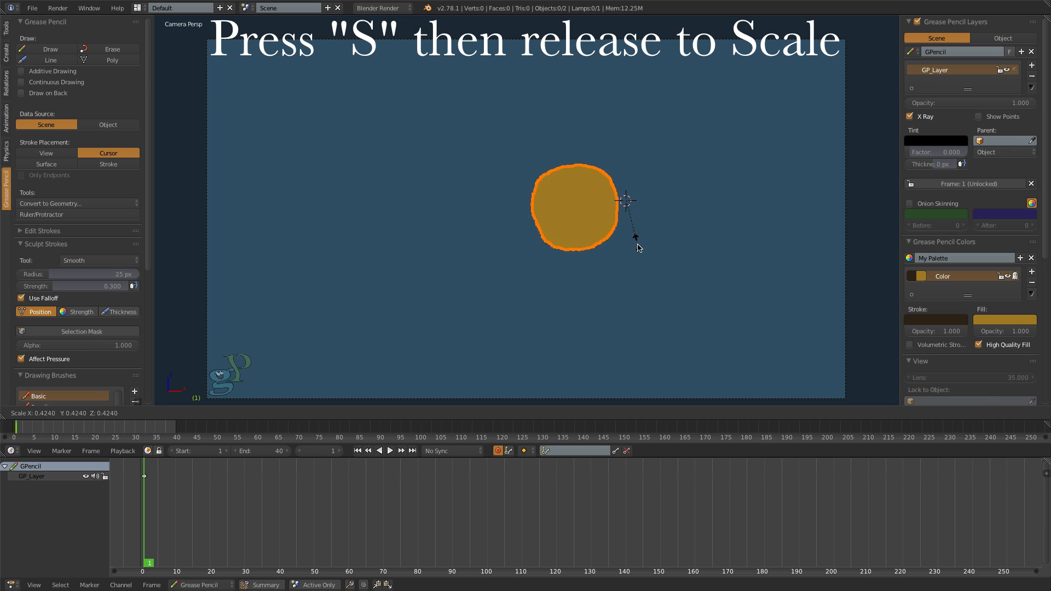
{"action": "left_click", "coordinate": [626, 296]}
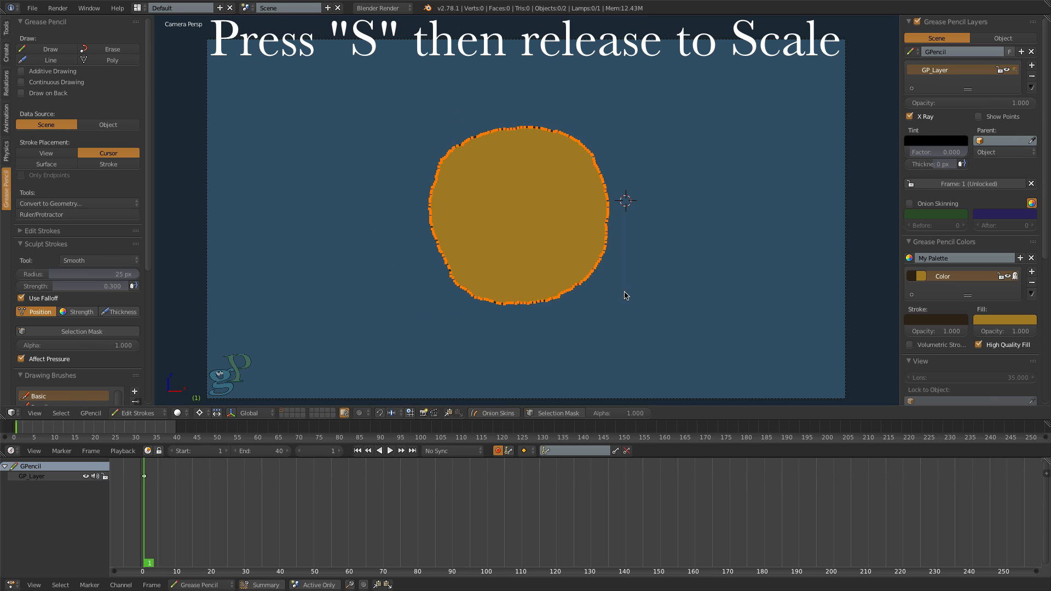
- Place the 3D cursor at the circle's center and scale the circle to about 0.83
{"action": "left_click", "coordinate": [519, 211]}
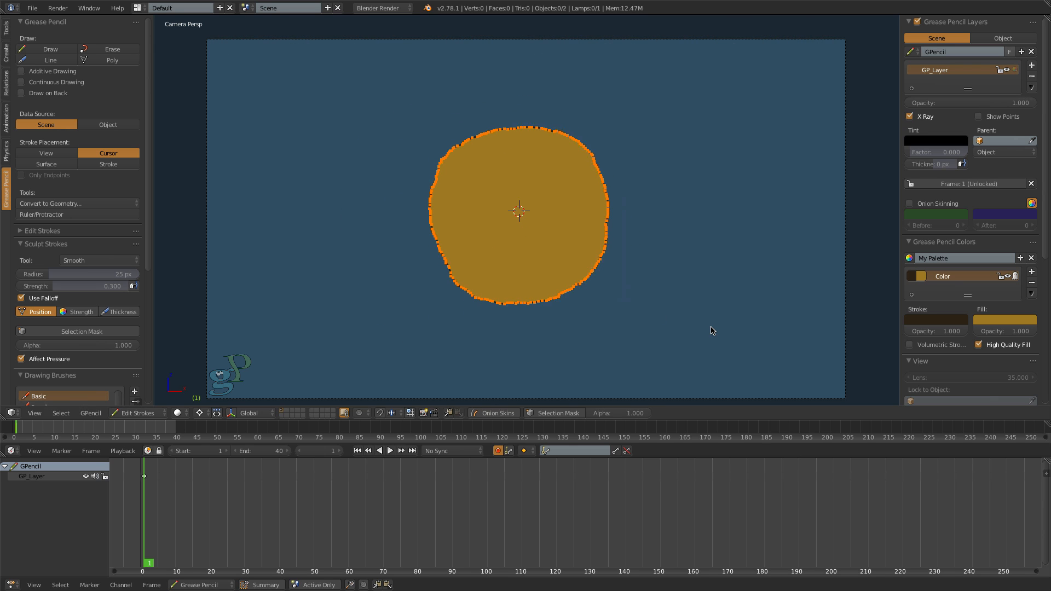
{"action": "key", "text": "s"}
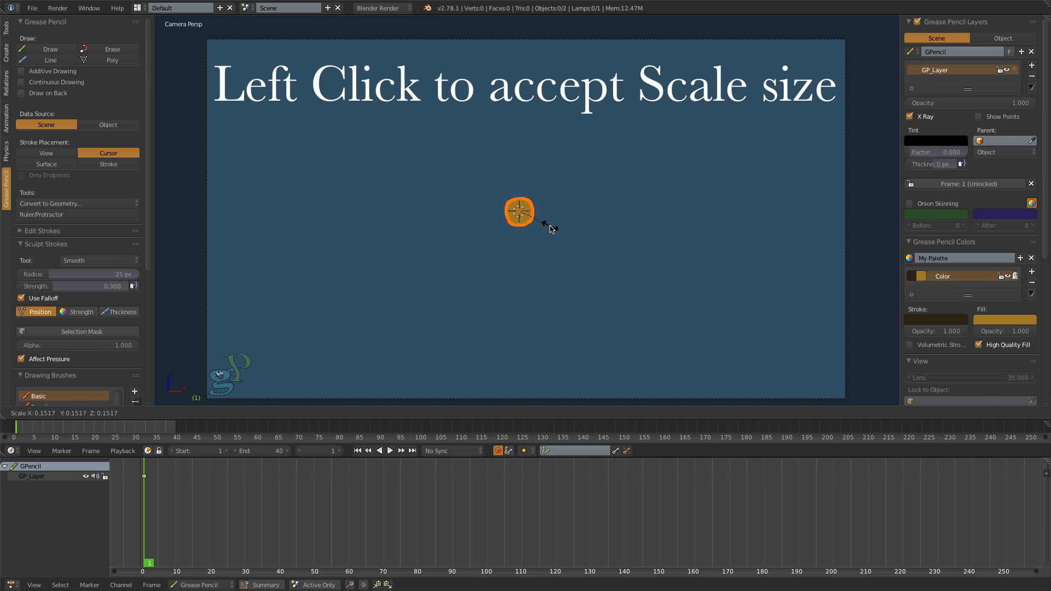
{"action": "left_click", "coordinate": [672, 324]}
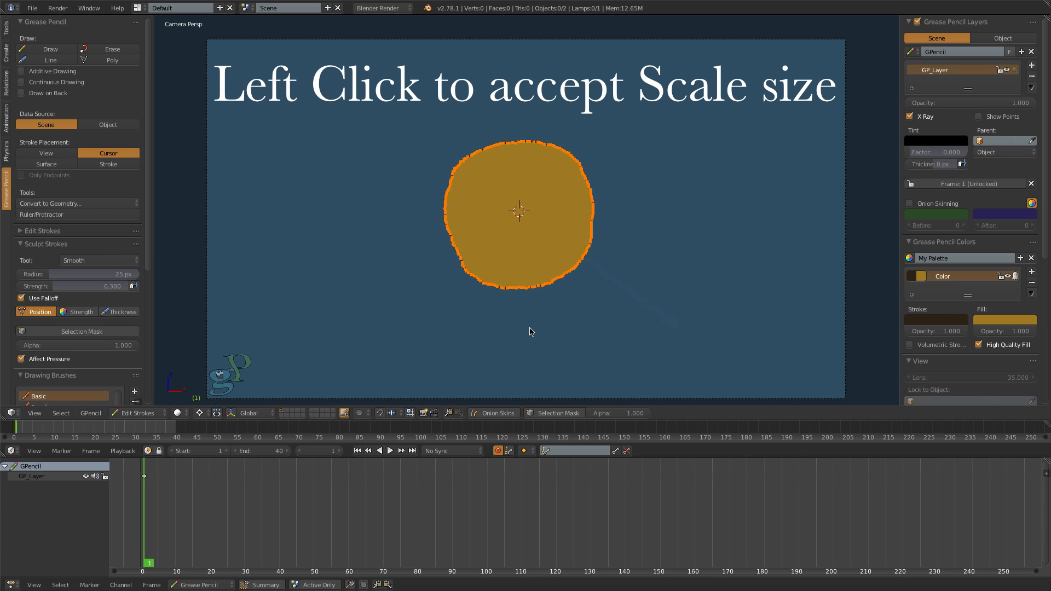
- Try rotating the circle around the 3D cursor at its lower-left edge, and rotate it counterclockwise around its center
{"action": "left_click", "coordinate": [449, 278]}
{"action": "key", "text": "r"}
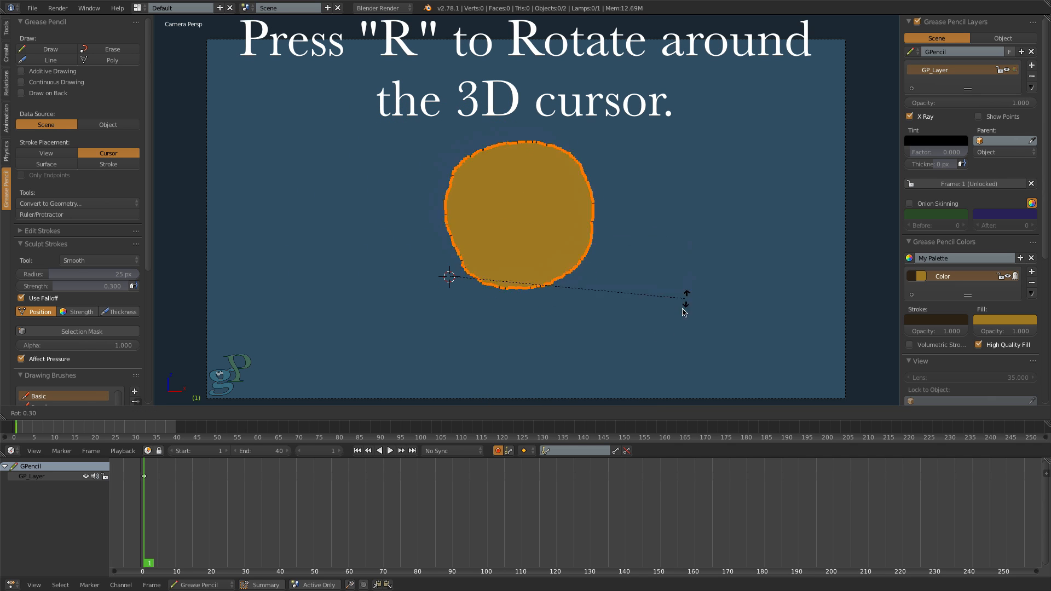
{"action": "left_click", "coordinate": [659, 298]}
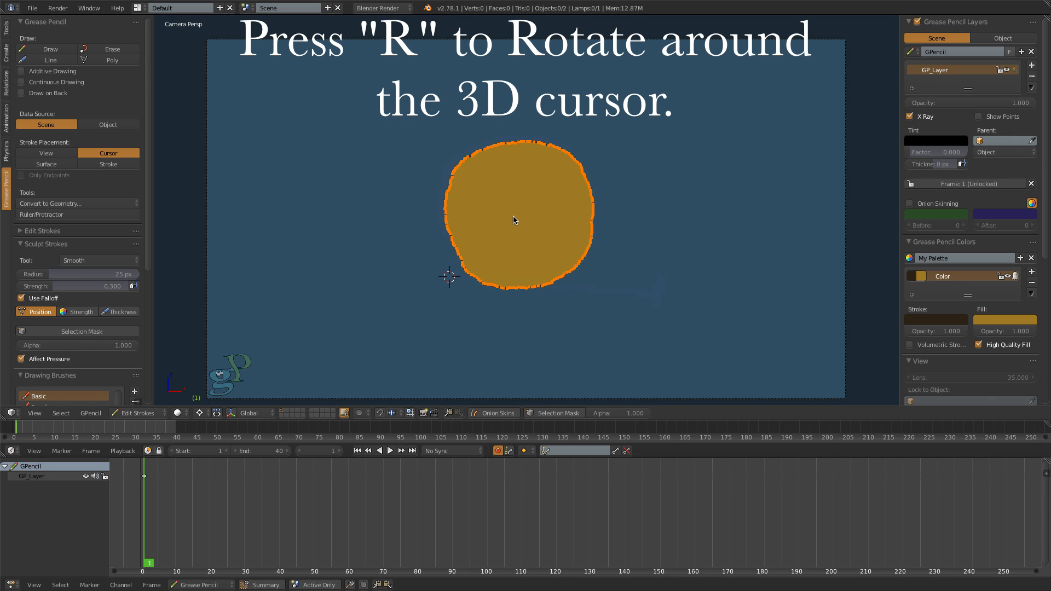
{"action": "key", "text": "r"}
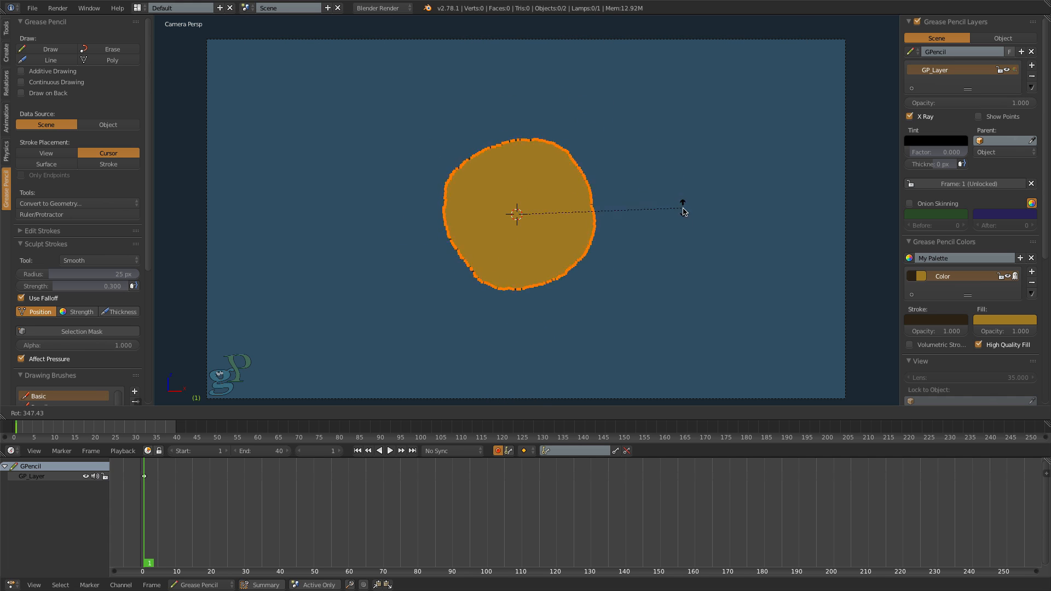
{"action": "left_click", "coordinate": [694, 181]}
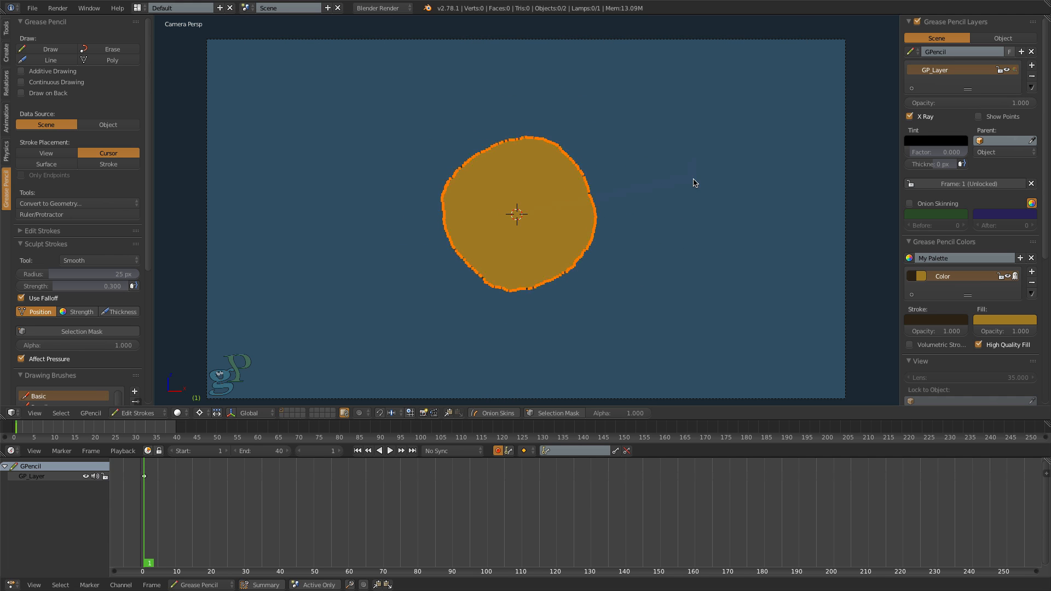
- Move the circle around the camera frame, settle it near the middle and deselect all its points
{"action": "key", "text": "g"}
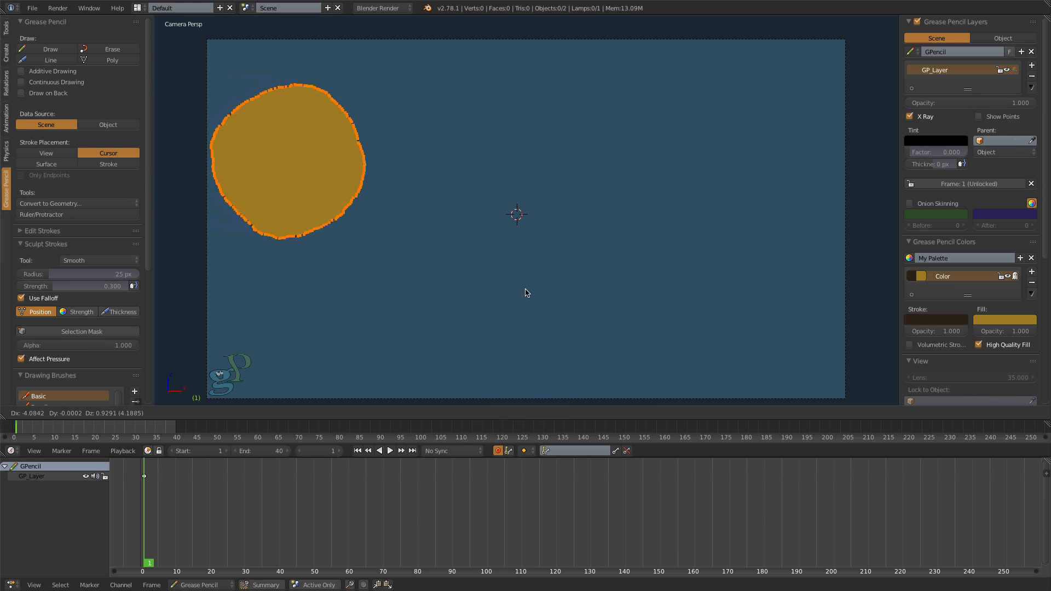
{"action": "left_click", "coordinate": [821, 274]}
{"action": "key", "text": "g"}
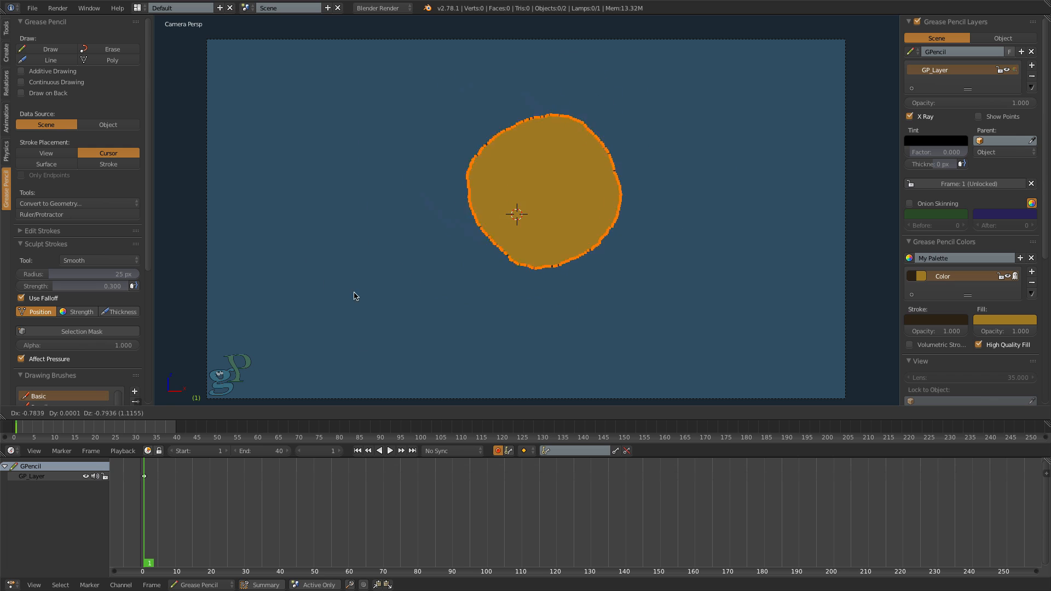
{"action": "left_click", "coordinate": [422, 332]}
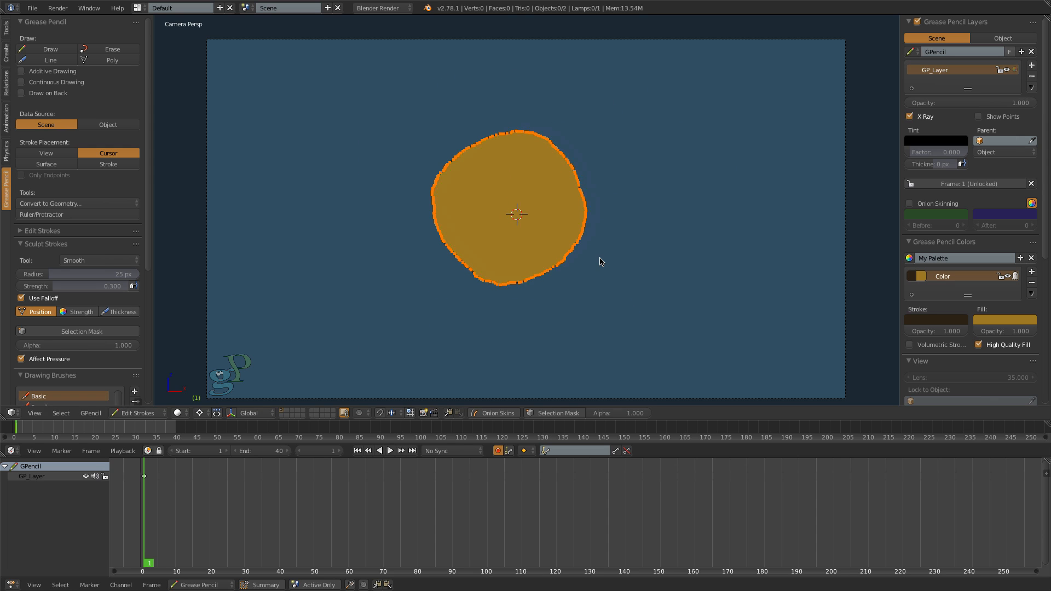
{"action": "key", "text": "a"}
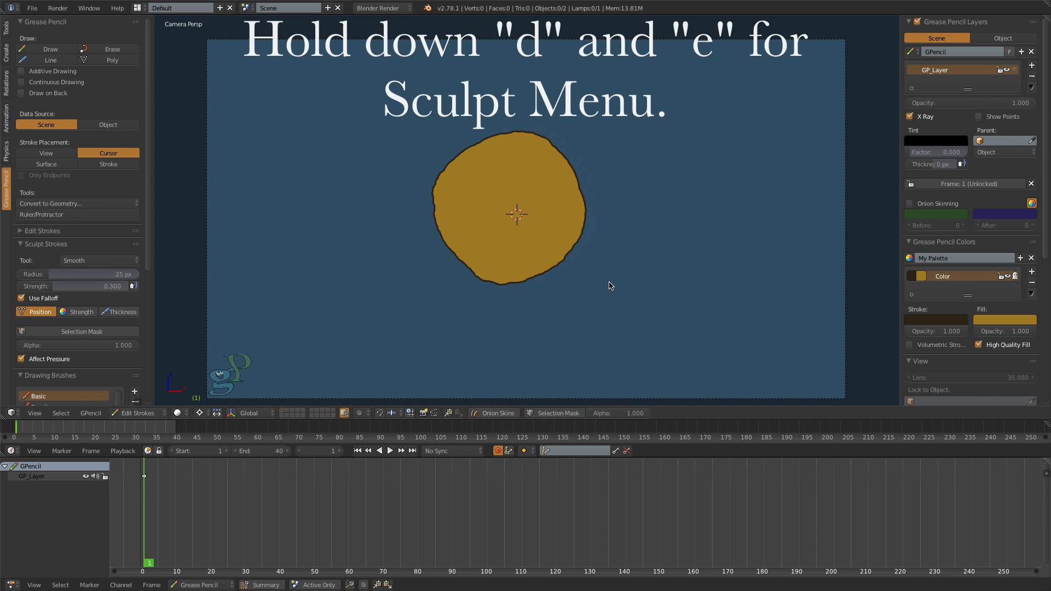
- Set the Smooth sculpt brush to radius 89 px and strength 0.658, and smooth the circle's wobbly outline
{"action": "key", "text": "d+e"}
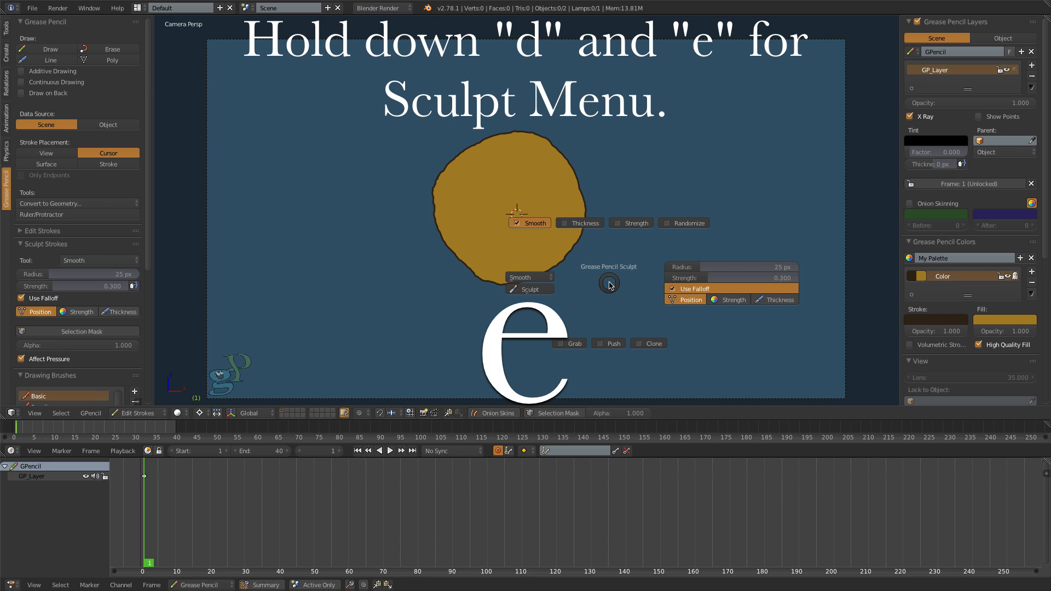
{"action": "left_click", "coordinate": [537, 223]}
{"action": "key", "text": "f"}
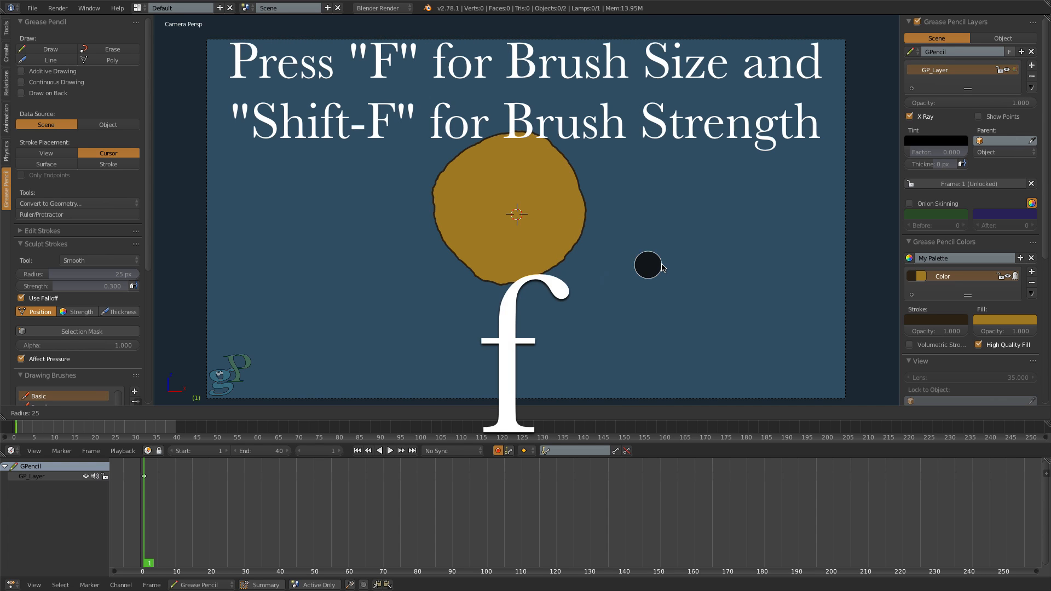
{"action": "left_click", "coordinate": [692, 244]}
{"action": "key", "text": "shift+f"}
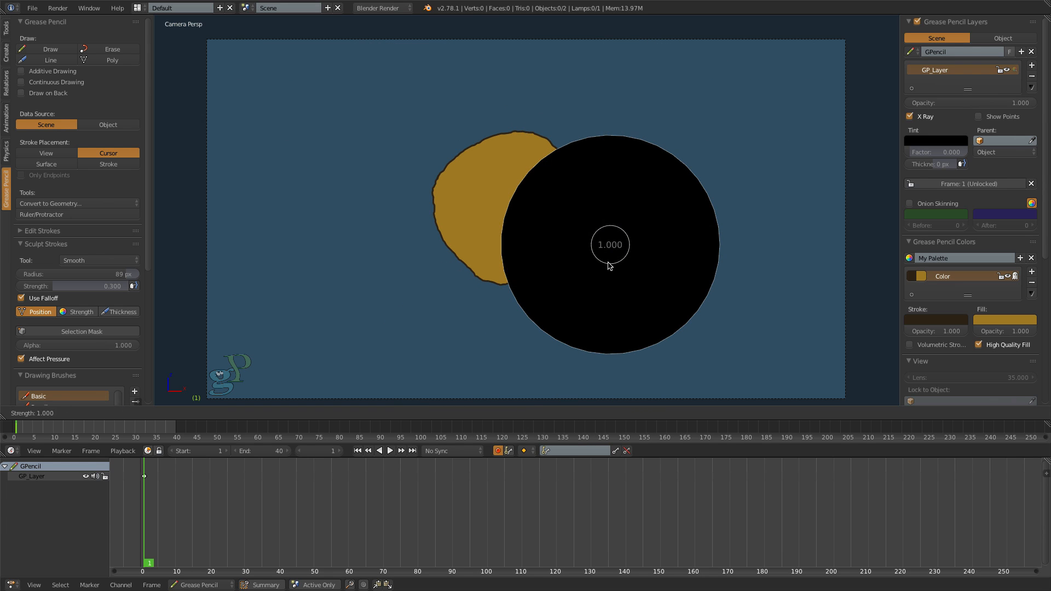
{"action": "left_click", "coordinate": [658, 265]}
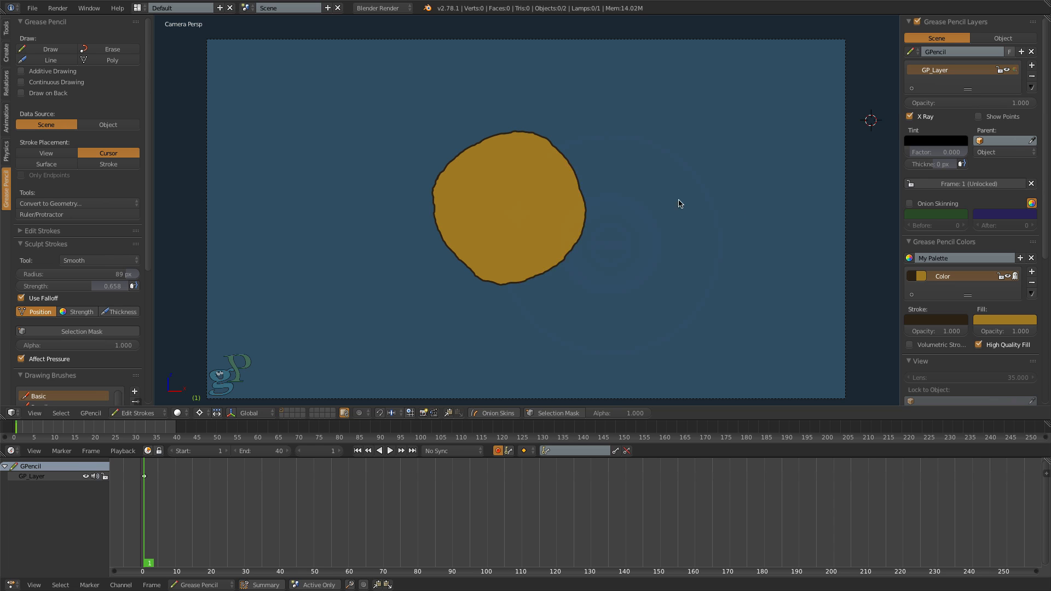
{"action": "key", "text": "e"}
{"action": "mouse_move", "coordinate": [572, 168]}
{"action": "left_mouse_down"}
{"action": "mouse_move", "coordinate": [578, 183]}
{"action": "mouse_move", "coordinate": [535, 261]}
{"action": "mouse_move", "coordinate": [490, 140]}
{"action": "mouse_move", "coordinate": [603, 230]}
{"action": "left_mouse_up"}
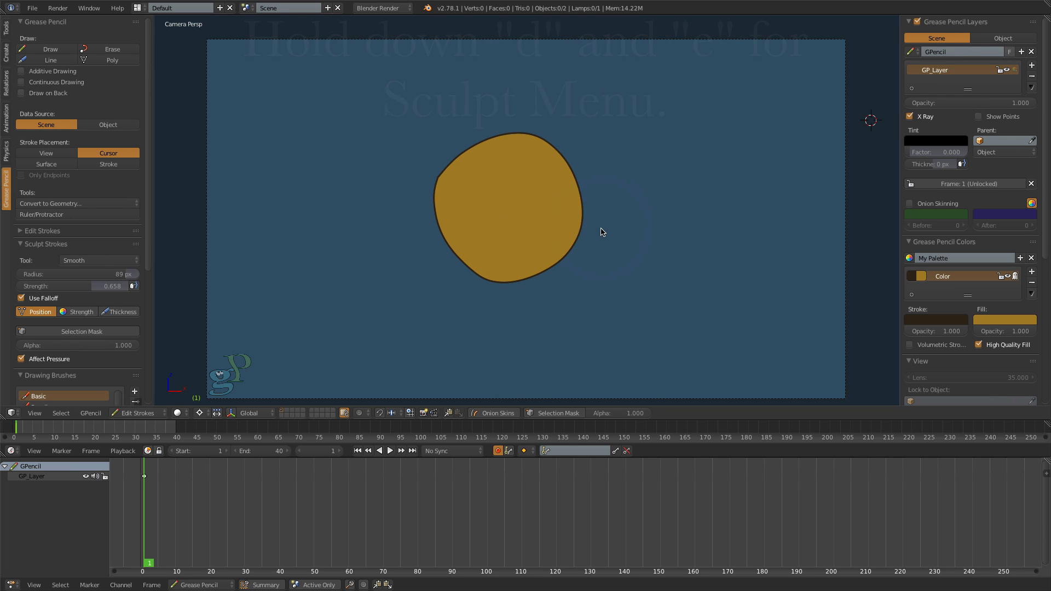
- Switch to the Push sculpt brush with radius 93 px and strength 0.704
{"action": "key", "text": "d+e"}
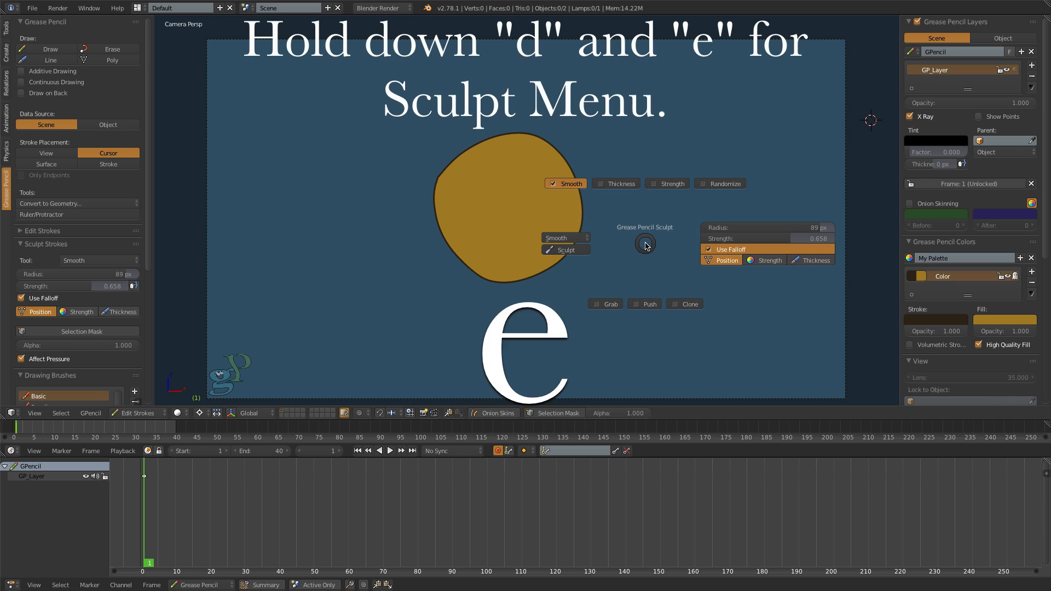
{"action": "left_click", "coordinate": [651, 305]}
{"action": "key", "text": "f"}
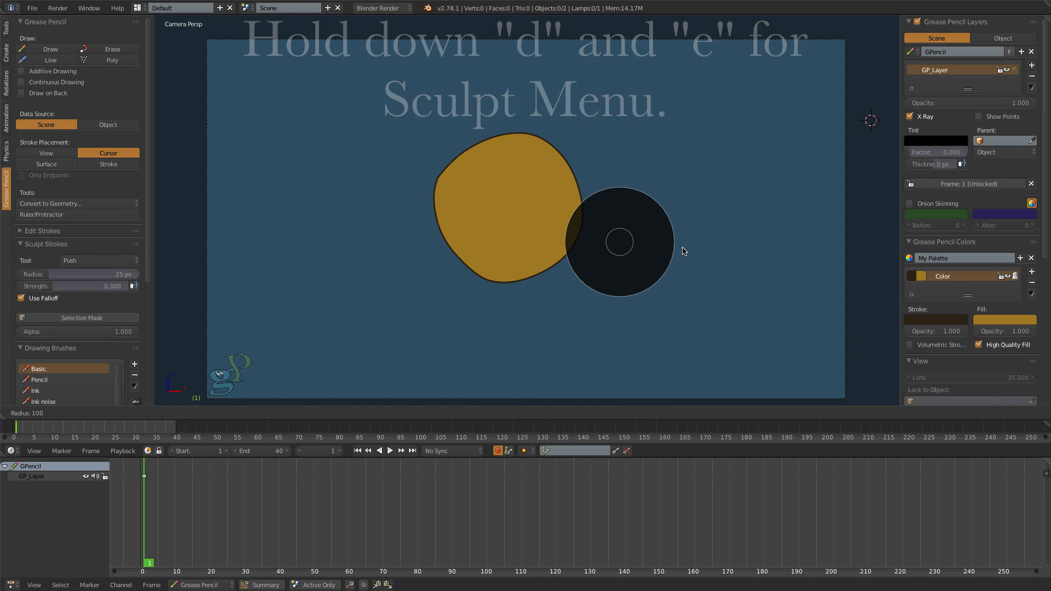
{"action": "left_click", "coordinate": [687, 250]}
{"action": "key", "text": "shift+f"}
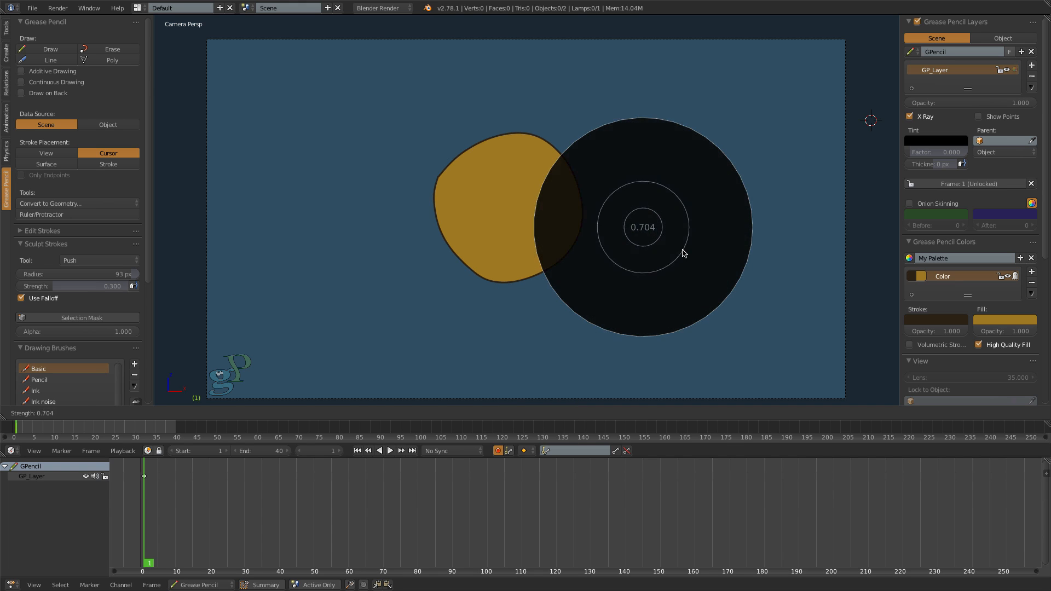
{"action": "left_click", "coordinate": [682, 254]}
- Push the circle's outline at its uneven edges with the sculpt brush to make the shape rounder
{"action": "key", "text": "e"}
{"action": "left_click_drag", "start_coordinate": [480, 160], "coordinate": [476, 152]}
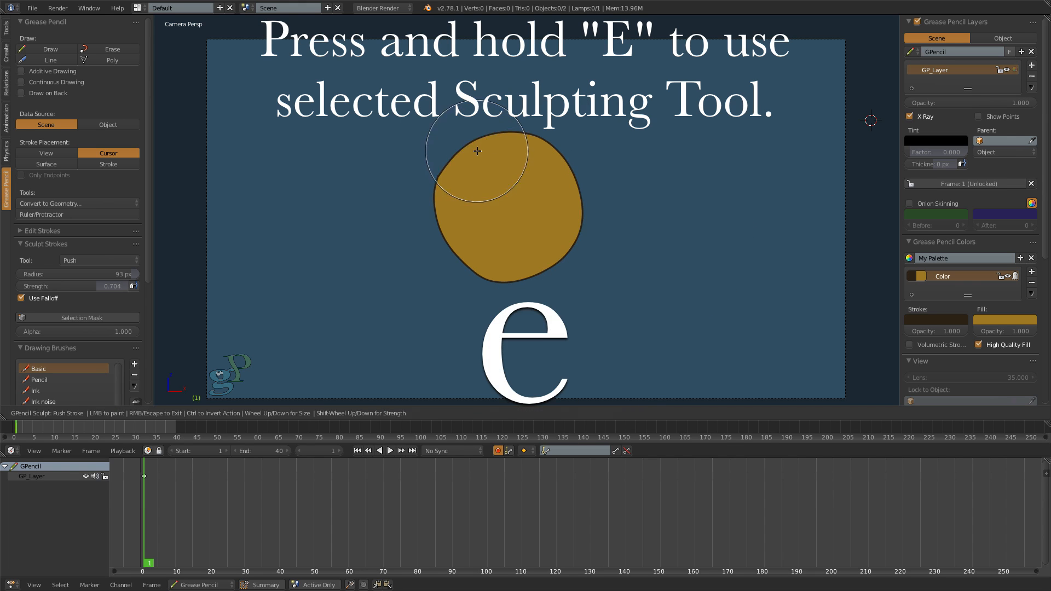
{"action": "scroll", "coordinate": [475, 152], "scroll_direction": "down", "scroll_amount": 2}
{"action": "key", "text": "e"}
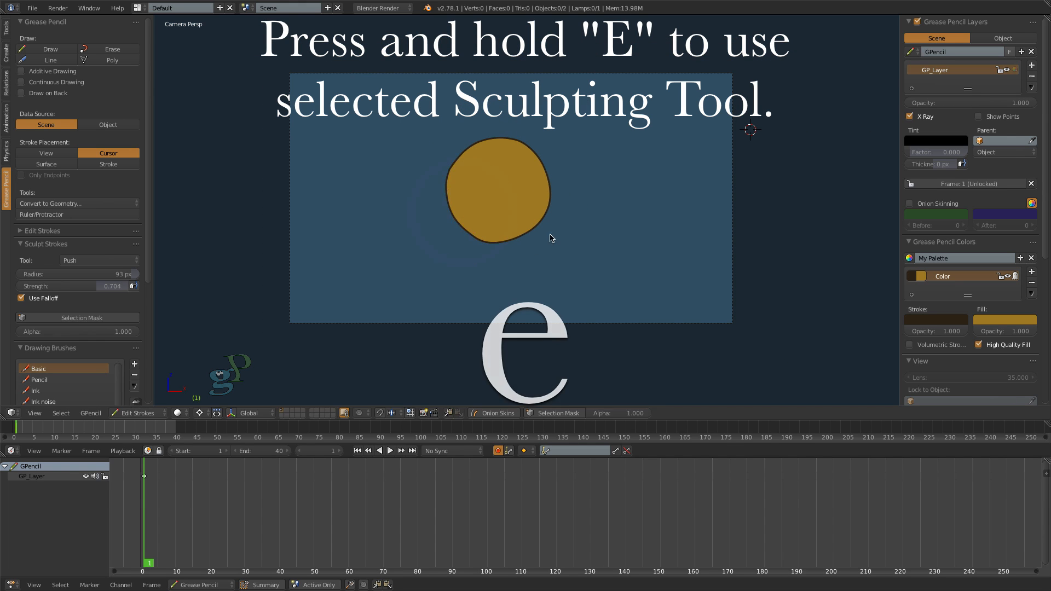
{"action": "key", "text": "e"}
{"action": "left_click_drag", "start_coordinate": [492, 252], "coordinate": [495, 241]}
{"action": "key", "text": "e"}
{"action": "left_click_drag", "start_coordinate": [542, 173], "coordinate": [548, 181]}
{"action": "scroll", "coordinate": [486, 240], "scroll_direction": "up", "scroll_amount": 3}
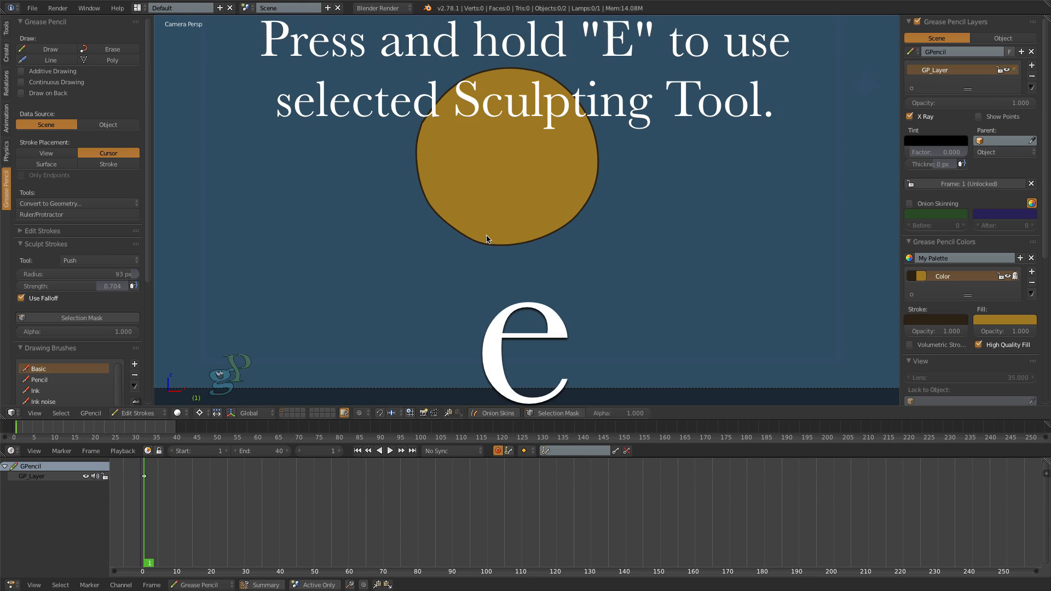
{"action": "key", "text": "e"}
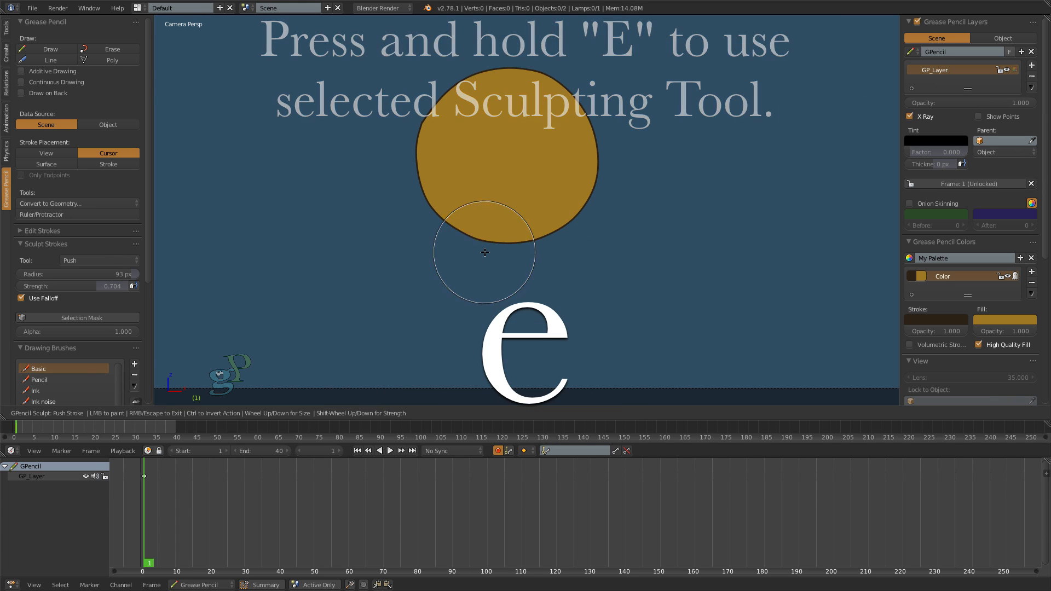
{"action": "key", "text": "e"}
{"action": "key", "text": "Escape"}
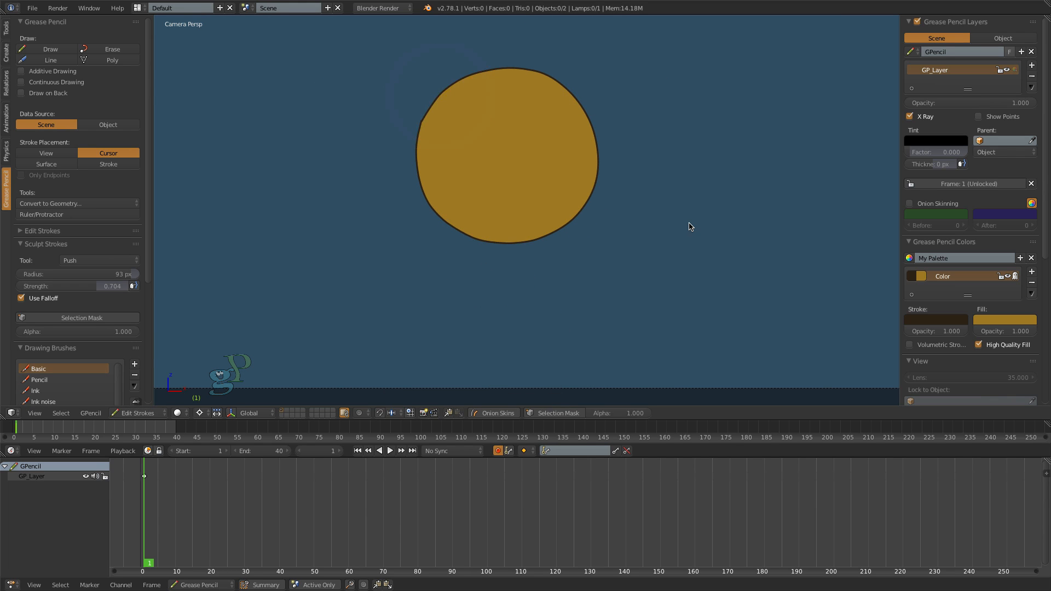
- Select all the circle's points and scale them down to about half size around the circle's center
{"action": "scroll", "coordinate": [658, 219], "scroll_direction": "down", "scroll_amount": 3}
{"action": "key", "text": "a"}
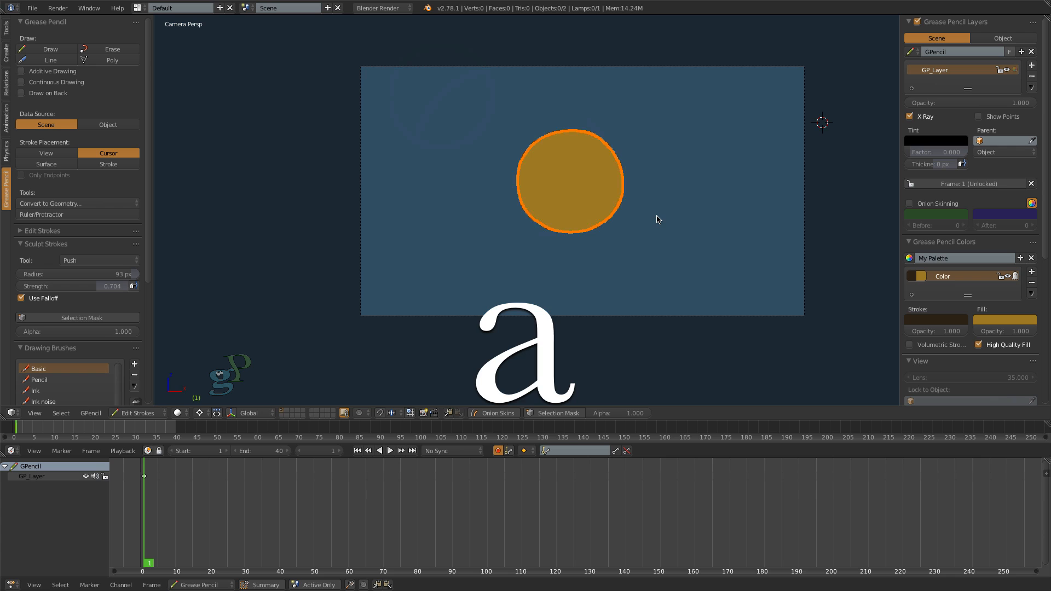
{"action": "key", "text": "s"}
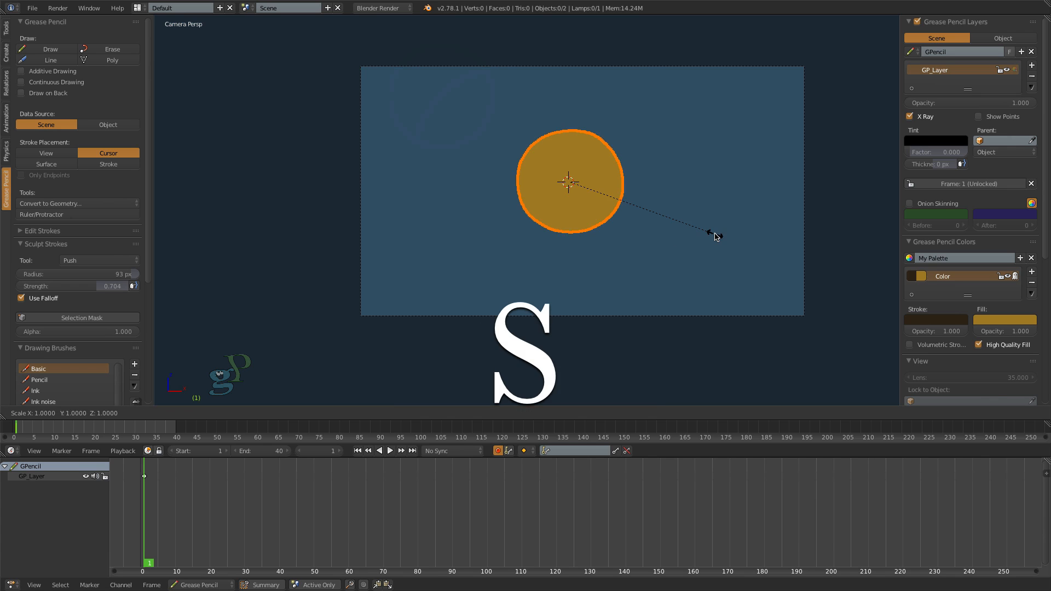
{"action": "left_click", "coordinate": [629, 225]}
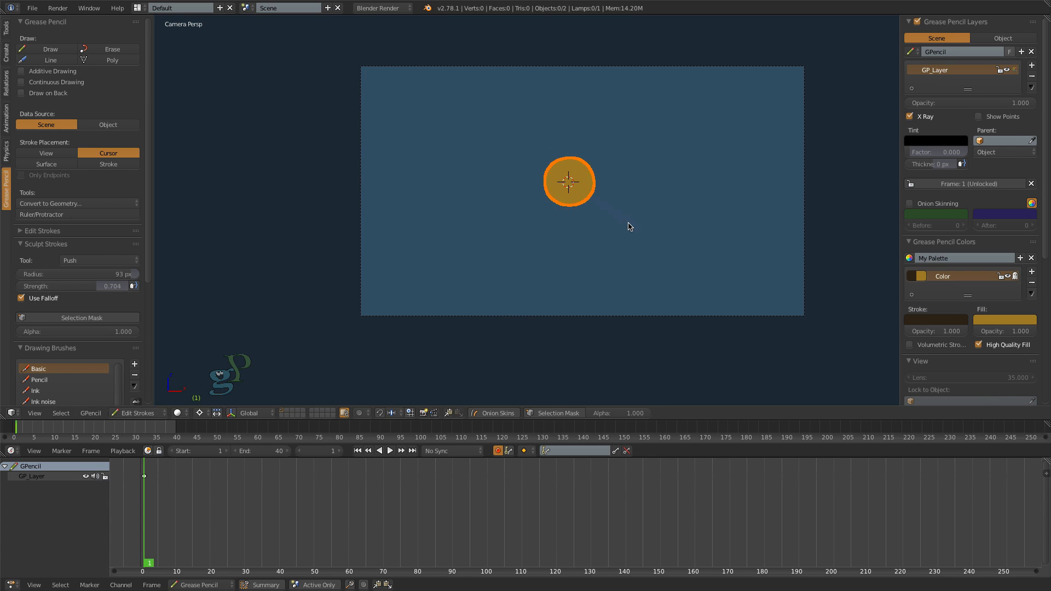
- Move the circle just outside the upper-left side of the camera frame and place the 3D cursor beyond its right side
{"action": "key", "text": "g"}
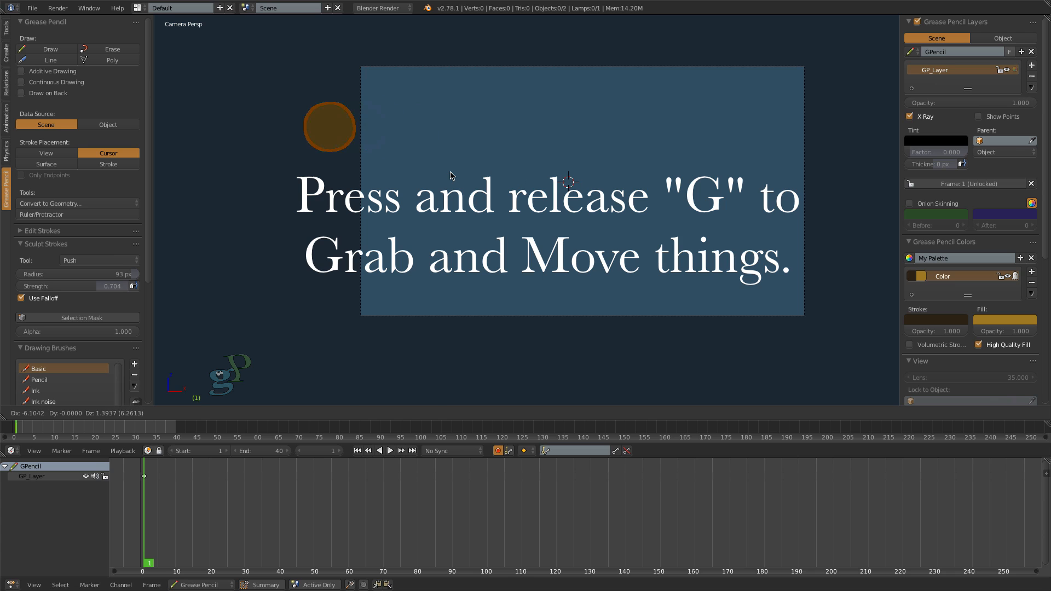
{"action": "left_click", "coordinate": [450, 175]}
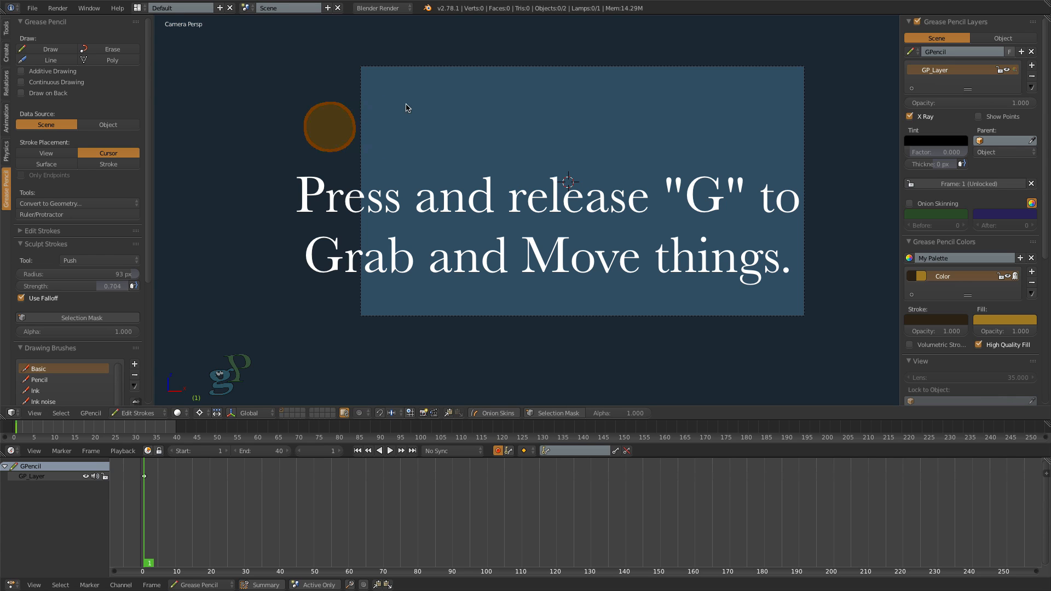
{"action": "scroll", "coordinate": [441, 114], "scroll_direction": "up", "scroll_amount": 2}
{"action": "scroll", "coordinate": [455, 114], "scroll_direction": "down", "scroll_amount": 1}
{"action": "middle_click_drag", "start_coordinate": [662, 113], "coordinate": [581, 113], "text": "shift"}
{"action": "left_click", "coordinate": [835, 114]}
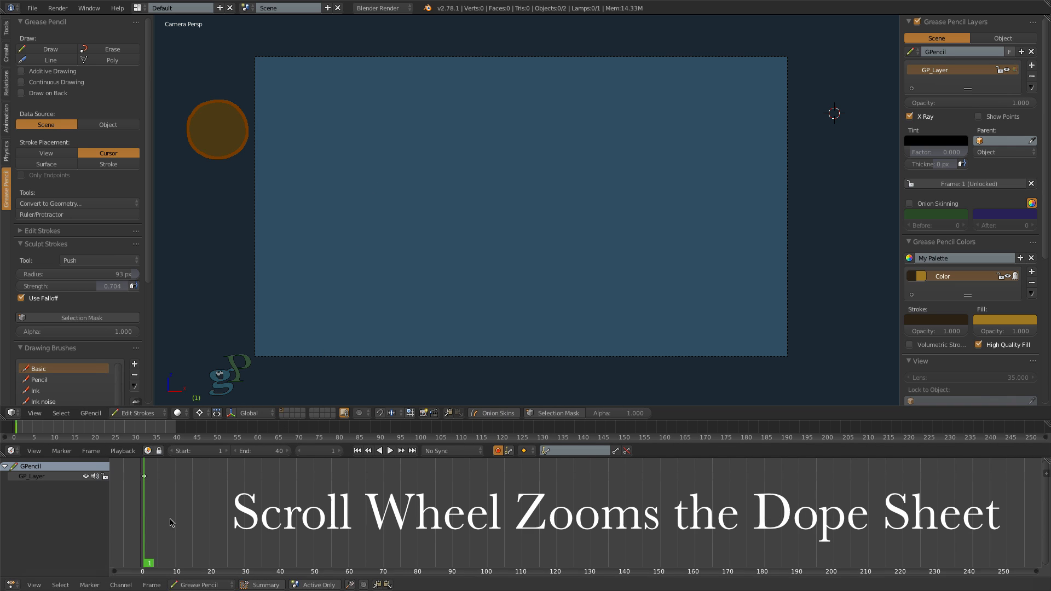
- At frame 10, move the circle down to the camera frame's bottom edge, in its left part
{"action": "scroll", "coordinate": [170, 521], "scroll_direction": "down", "scroll_amount": 4}
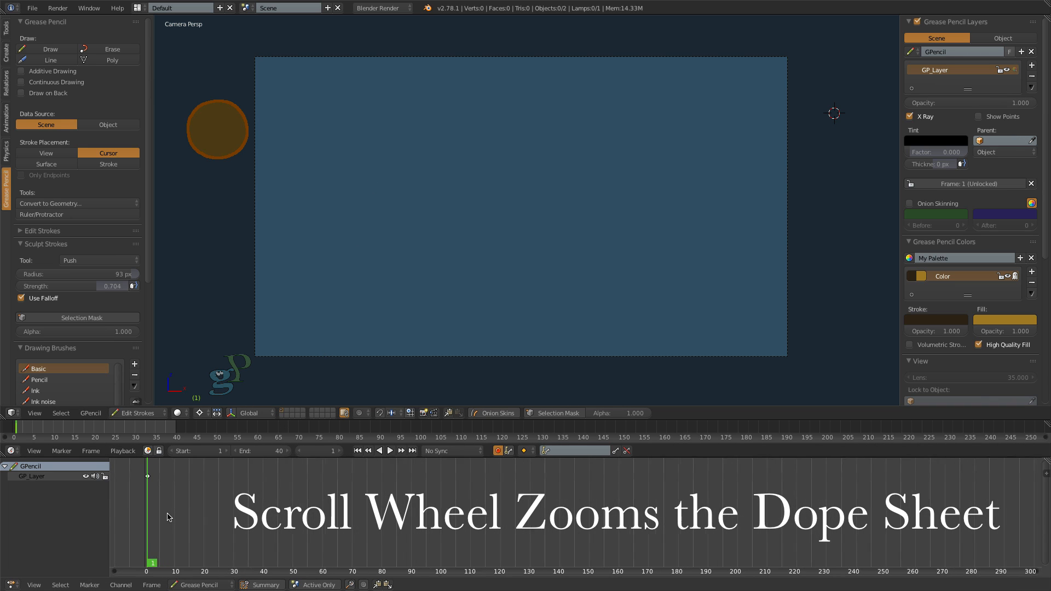
{"action": "scroll", "coordinate": [169, 517], "scroll_direction": "up", "scroll_amount": 5}
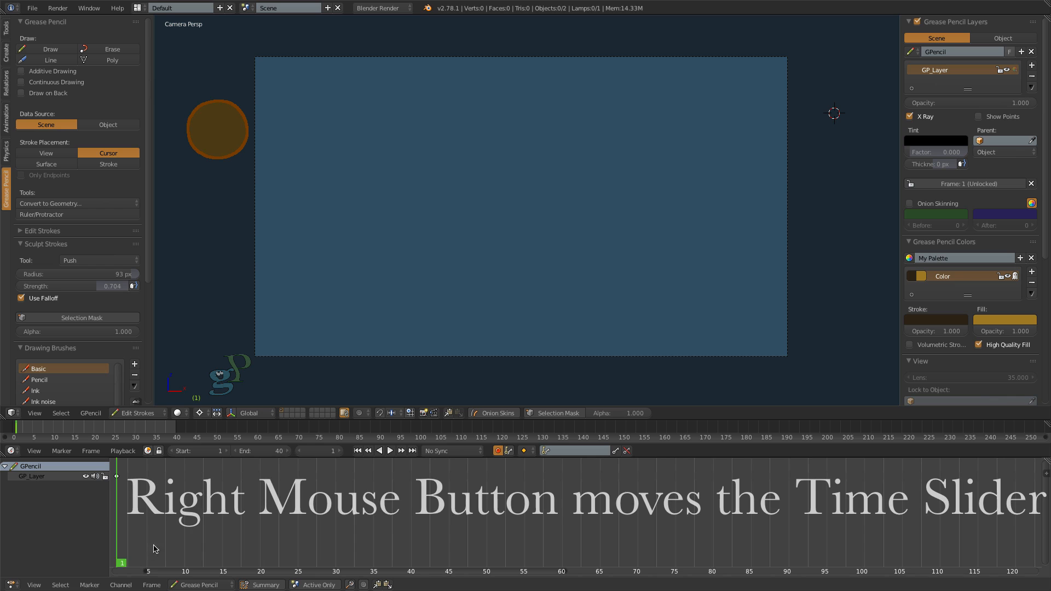
{"action": "right_click_drag", "start_coordinate": [154, 549], "coordinate": [186, 564]}
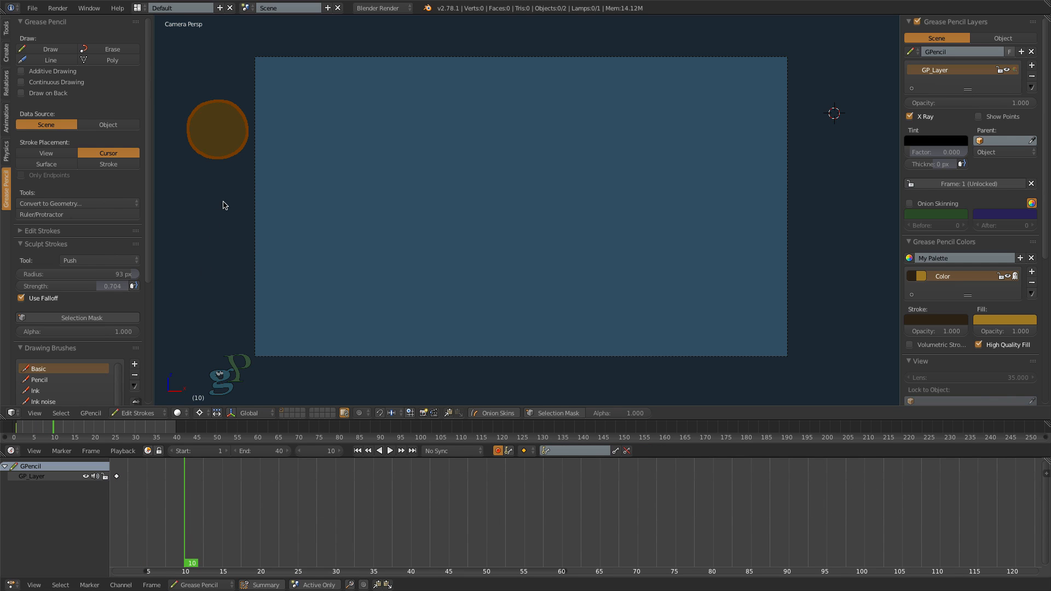
{"action": "key", "text": "g"}
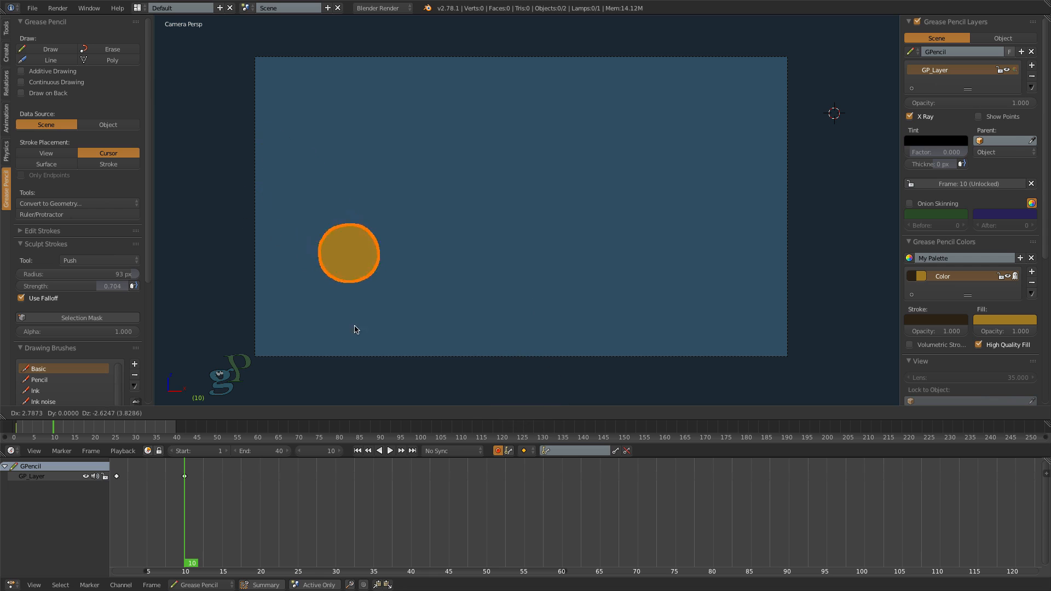
{"action": "left_click", "coordinate": [382, 402]}
- Go to frame 20 and enable onion skinning with a teal Before color, a Before range of 103 and an After range of 83
{"action": "right_click_drag", "start_coordinate": [186, 565], "coordinate": [263, 566]}
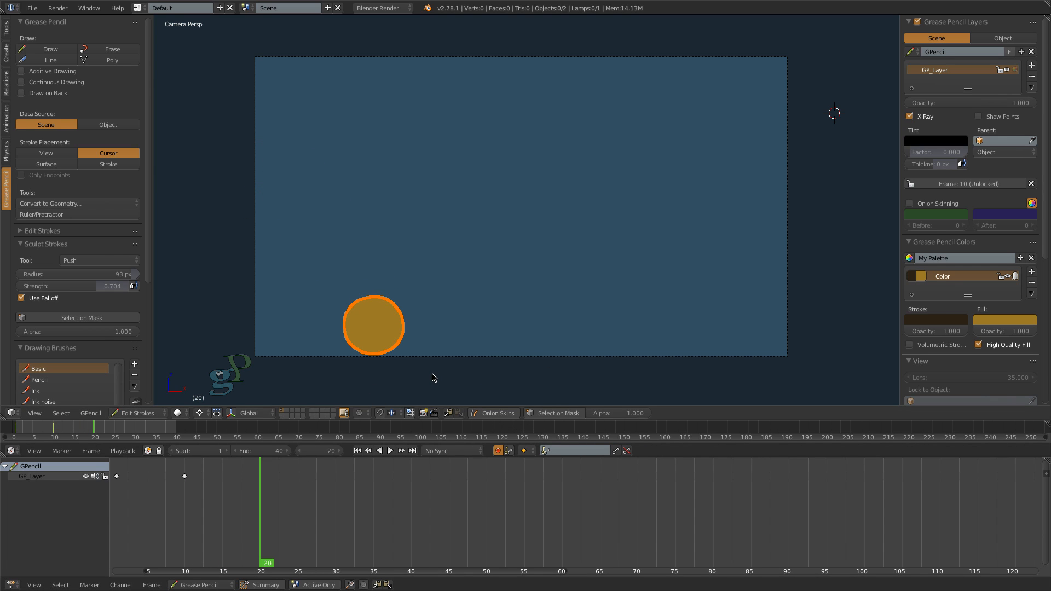
{"action": "left_click", "coordinate": [910, 204]}
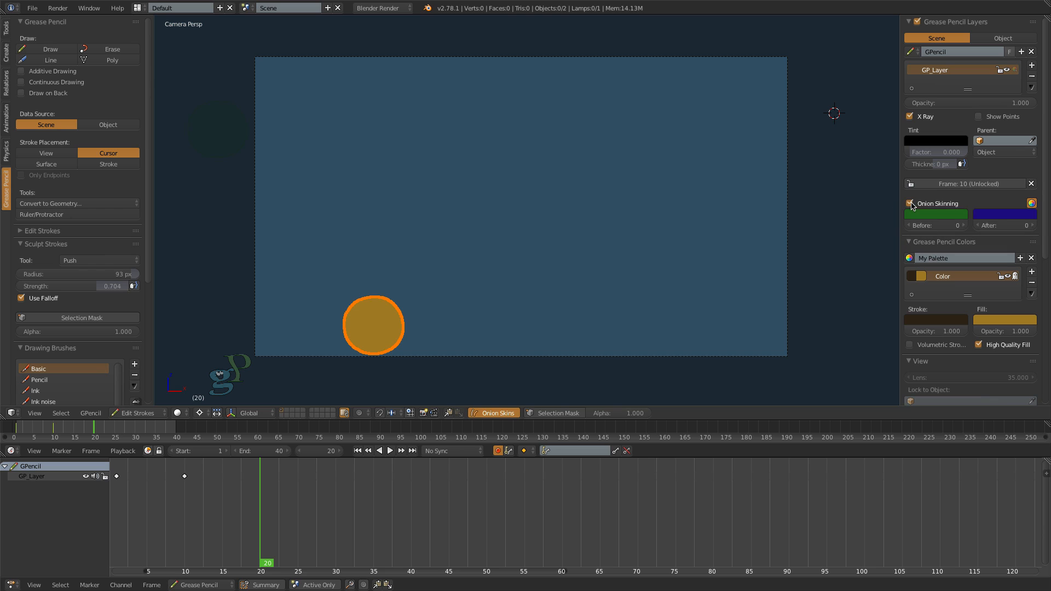
{"action": "left_click", "coordinate": [941, 216]}
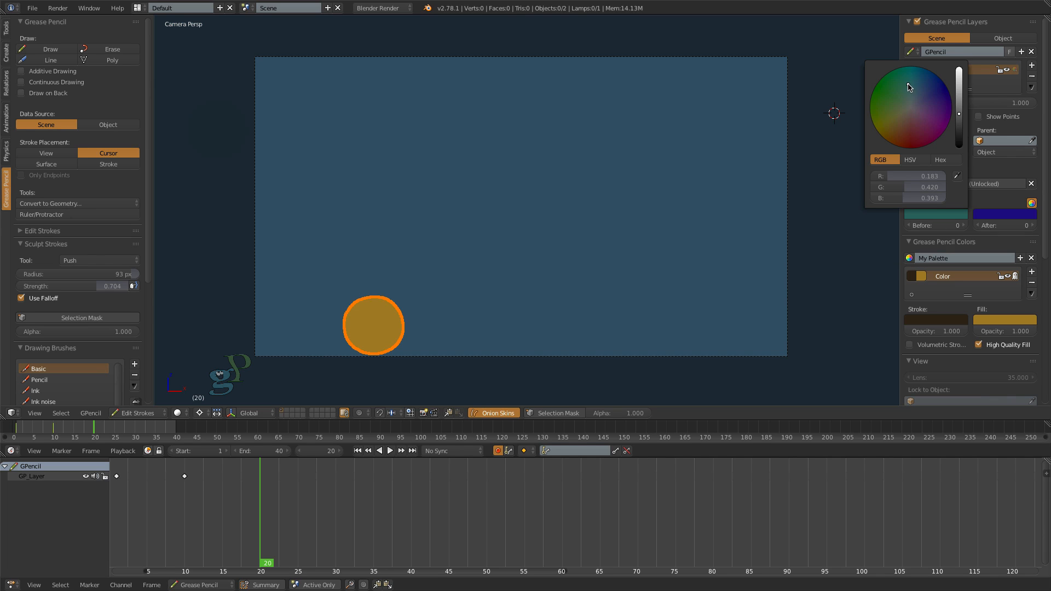
{"action": "left_click_drag", "start_coordinate": [959, 109], "coordinate": [960, 108]}
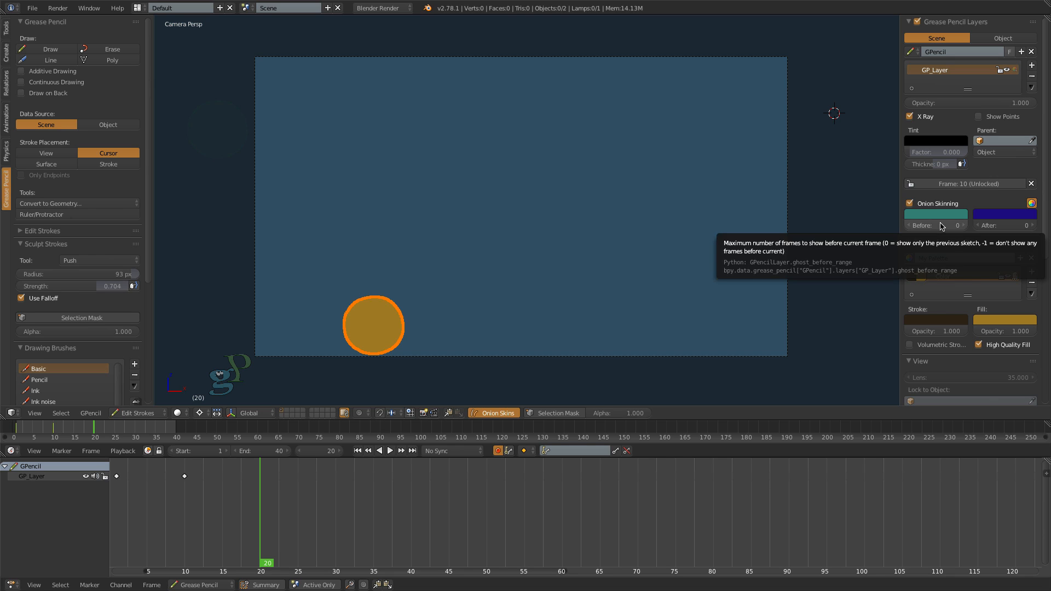
{"action": "left_click_drag", "start_coordinate": [942, 226], "coordinate": [975, 227]}
{"action": "left_click_drag", "start_coordinate": [992, 226], "coordinate": [999, 226]}
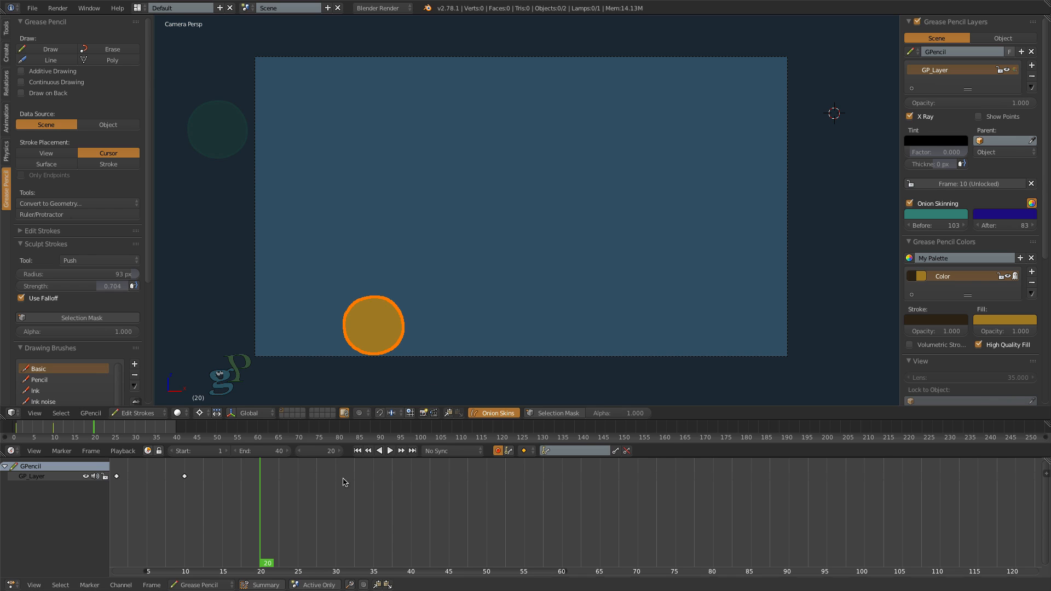
- Move the circle up to the camera frame's upper middle at frame 20, then down to its bottom edge right of center at frame 30
{"action": "mouse_move", "coordinate": [266, 564]}
{"action": "left_mouse_down"}
{"action": "mouse_move", "coordinate": [187, 564]}
{"action": "mouse_move", "coordinate": [262, 564]}
{"action": "left_mouse_up"}
{"action": "key", "text": "g"}
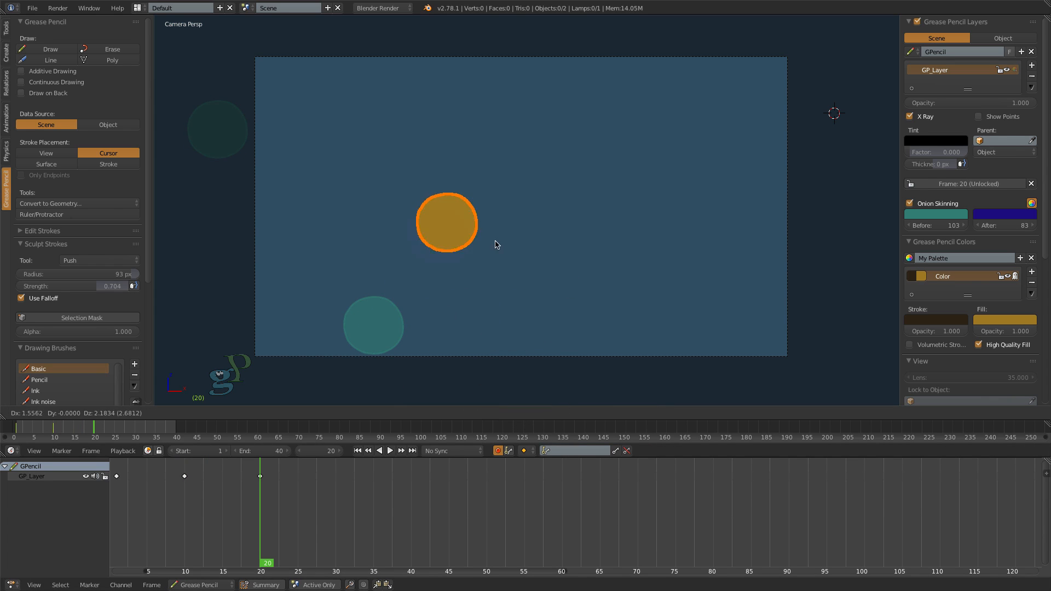
{"action": "left_click", "coordinate": [551, 220]}
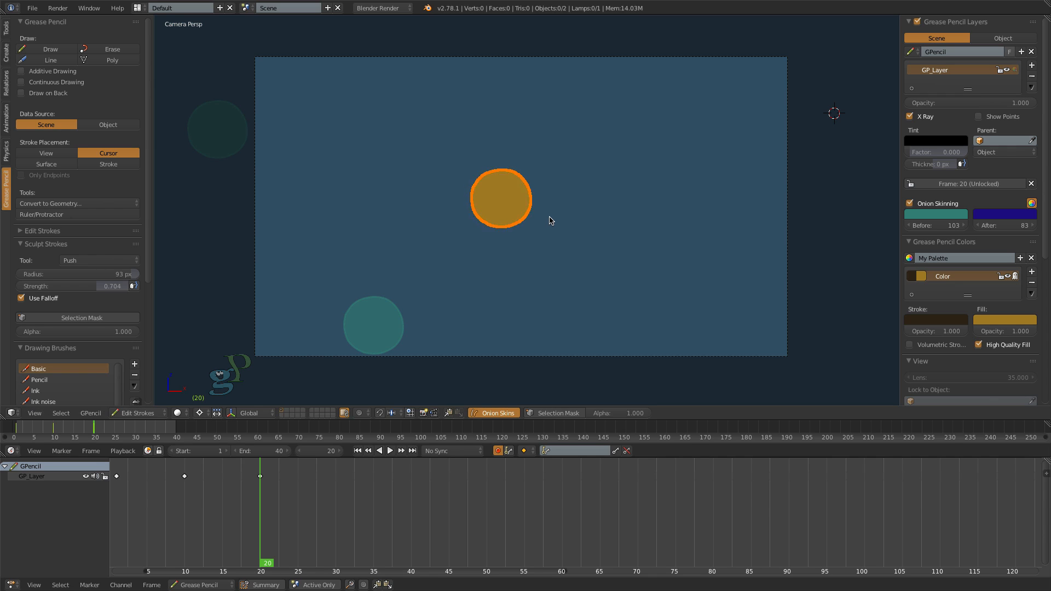
{"action": "key", "text": "alt+a"}
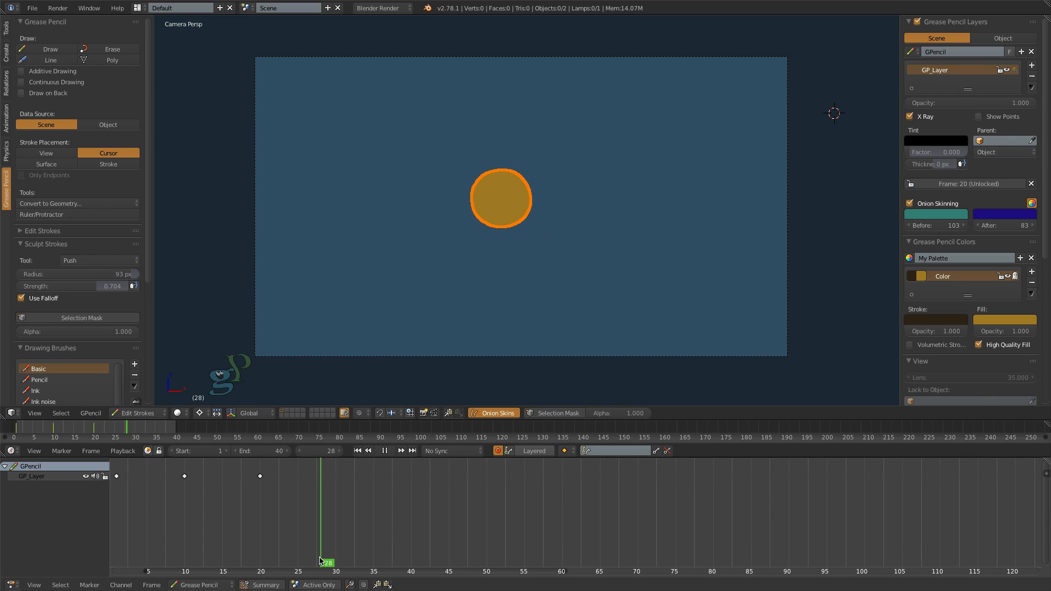
{"action": "key", "text": "alt+a"}
{"action": "key", "text": "g"}
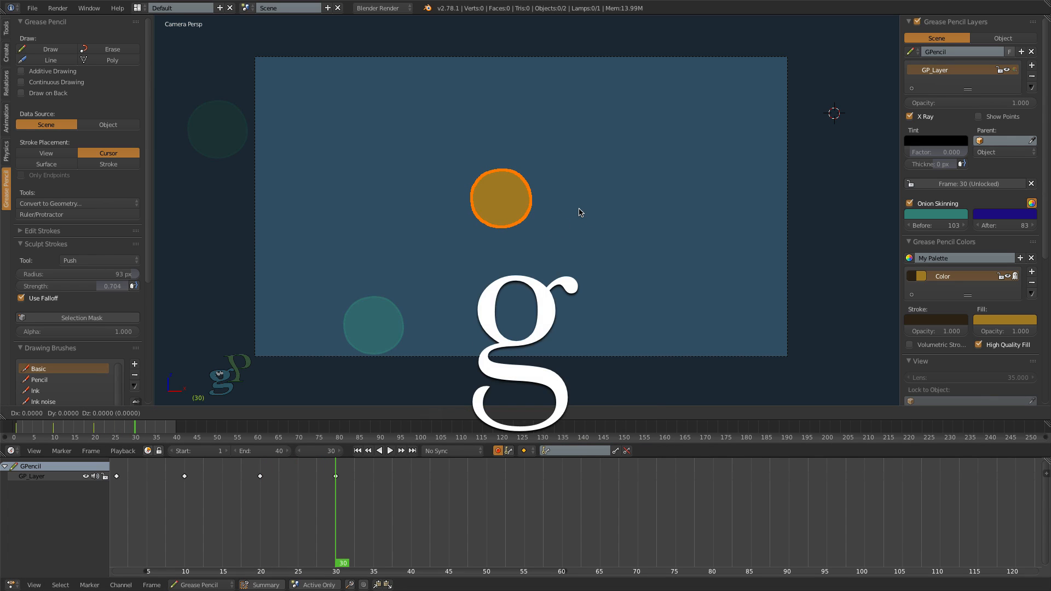
{"action": "left_click", "coordinate": [702, 341]}
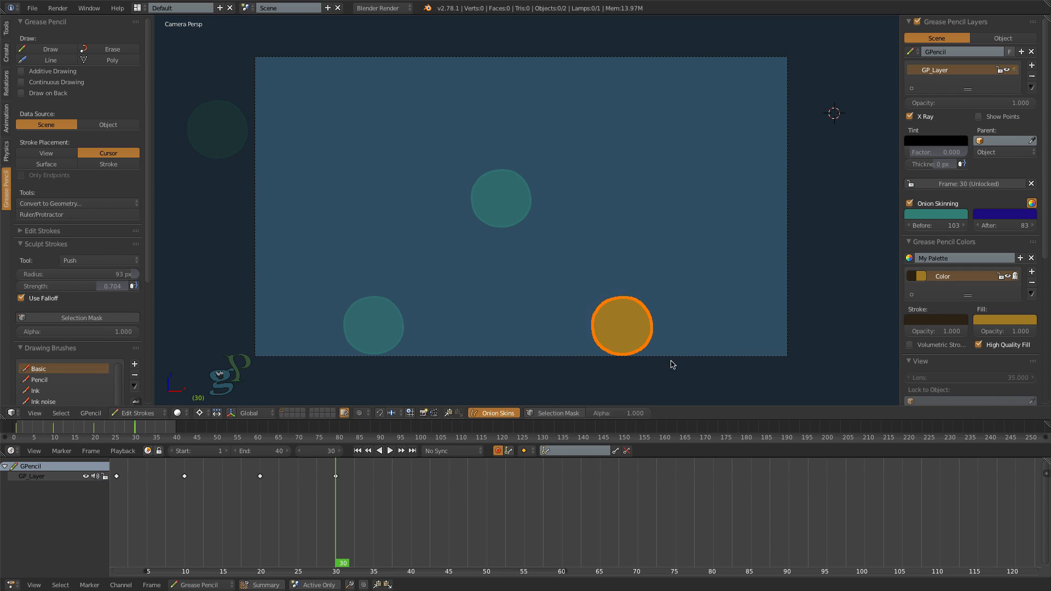
- Move the circle up near the camera frame's right edge at frame 40, then just outside its lower-right corner at frame 50
{"action": "key", "text": "alt+a"}
{"action": "key", "text": "alt+a"}
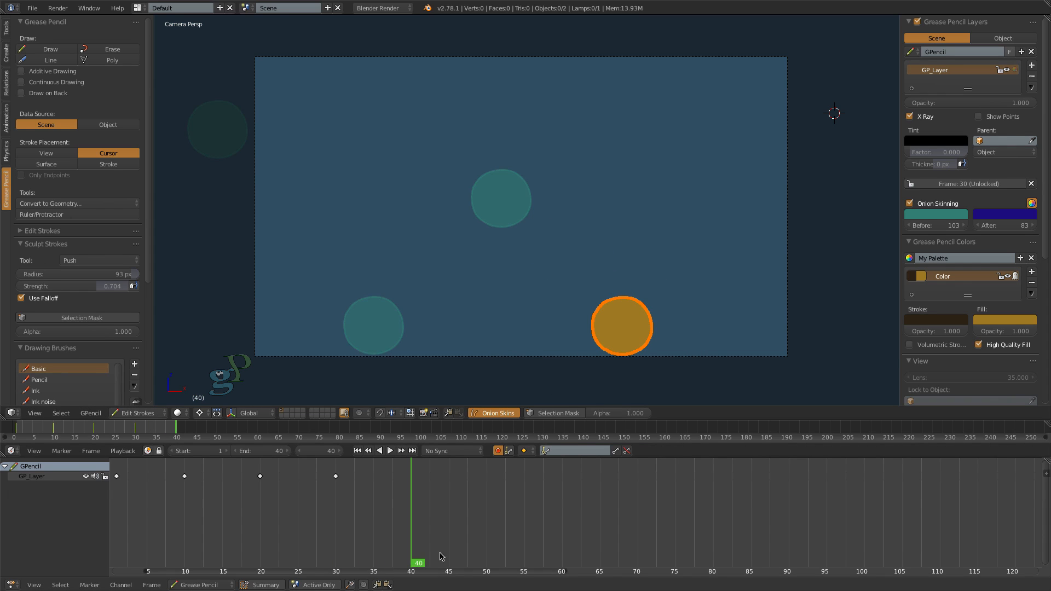
{"action": "key", "text": "g"}
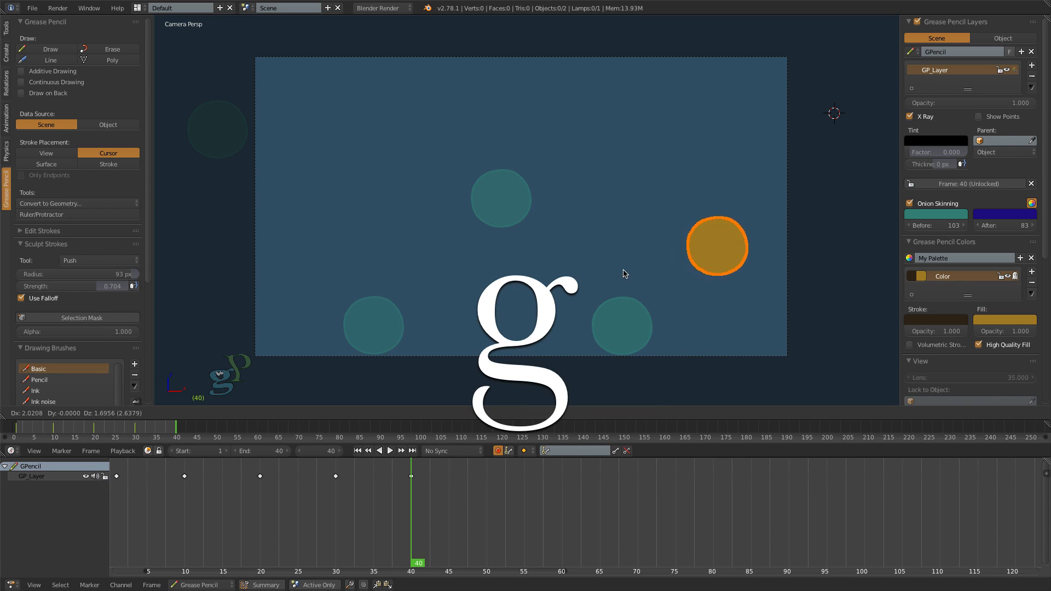
{"action": "left_click", "coordinate": [629, 267]}
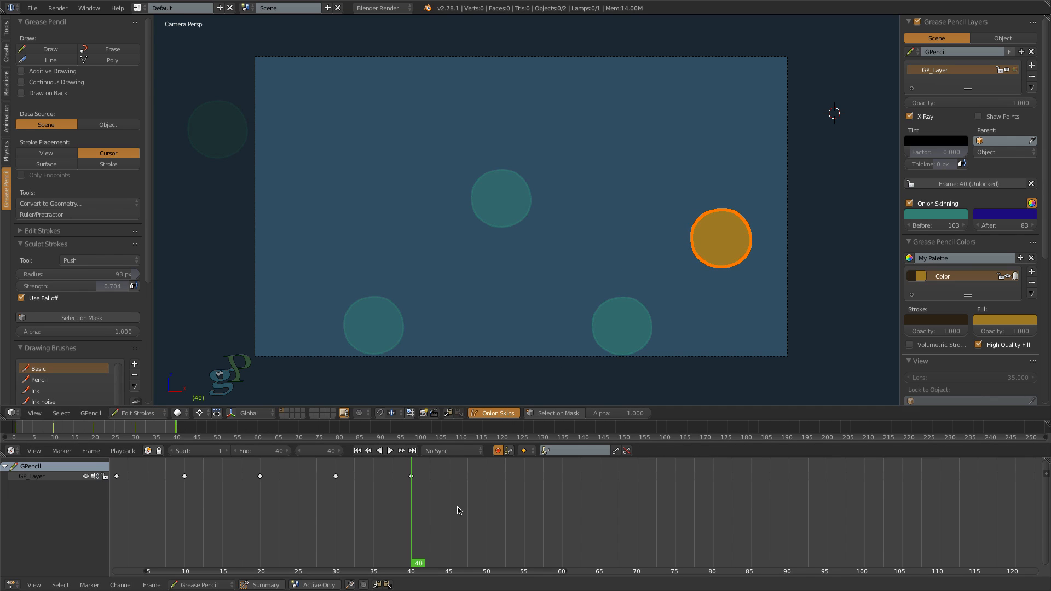
{"action": "left_click_drag", "start_coordinate": [419, 564], "coordinate": [487, 564]}
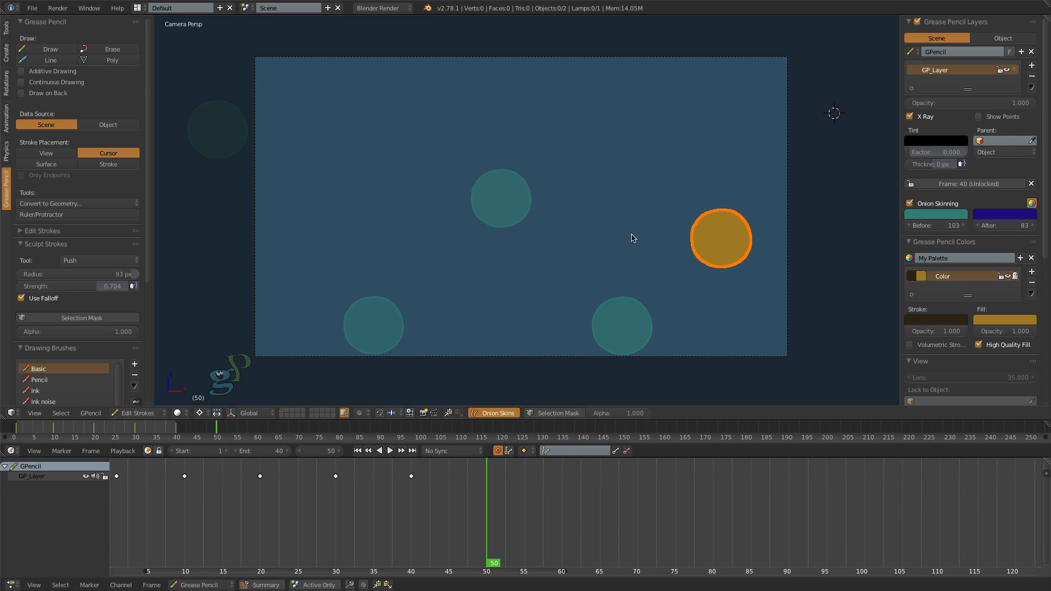
{"action": "key", "text": "g"}
{"action": "left_click", "coordinate": [738, 330]}
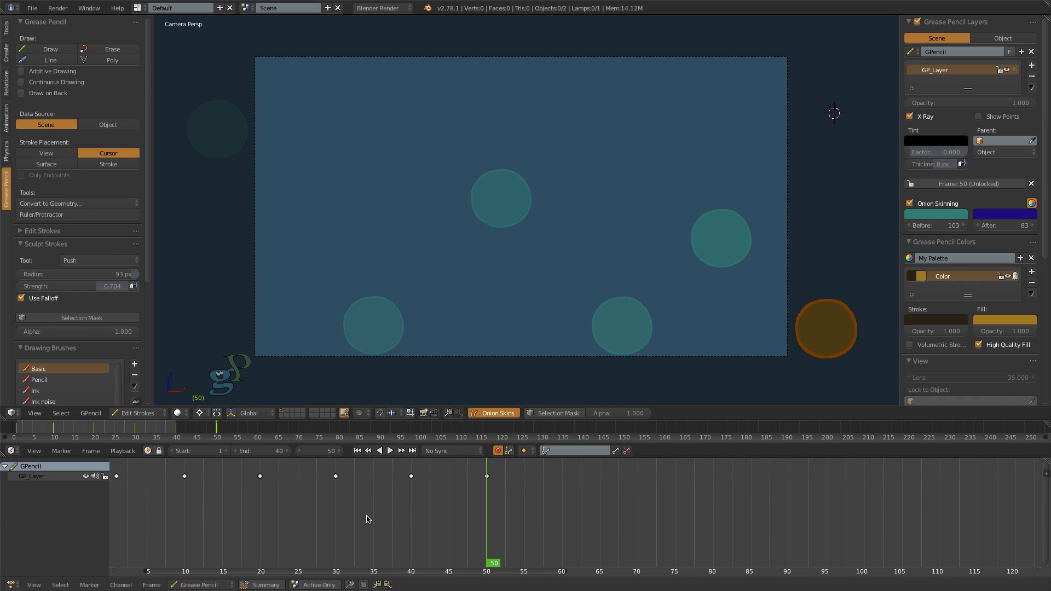
- Set the animation's end frame to 60
{"action": "left_click", "coordinate": [321, 514]}
{"action": "scroll", "coordinate": [329, 511], "scroll_direction": "up", "scroll_amount": 1}
{"action": "middle_click_drag", "start_coordinate": [356, 513], "coordinate": [447, 518]}
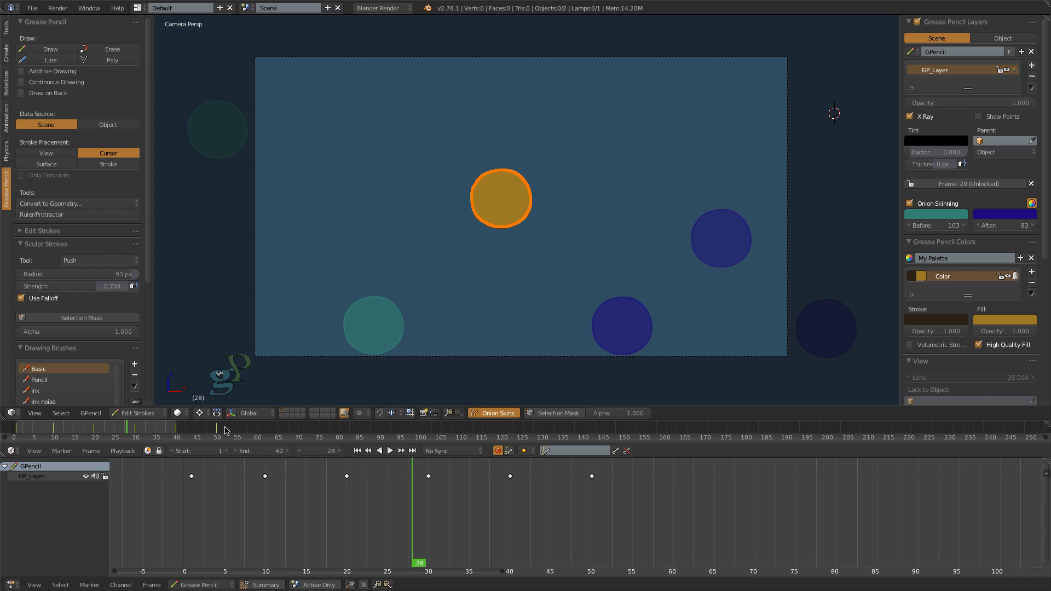
{"action": "left_click_drag", "start_coordinate": [254, 454], "coordinate": [285, 453]}
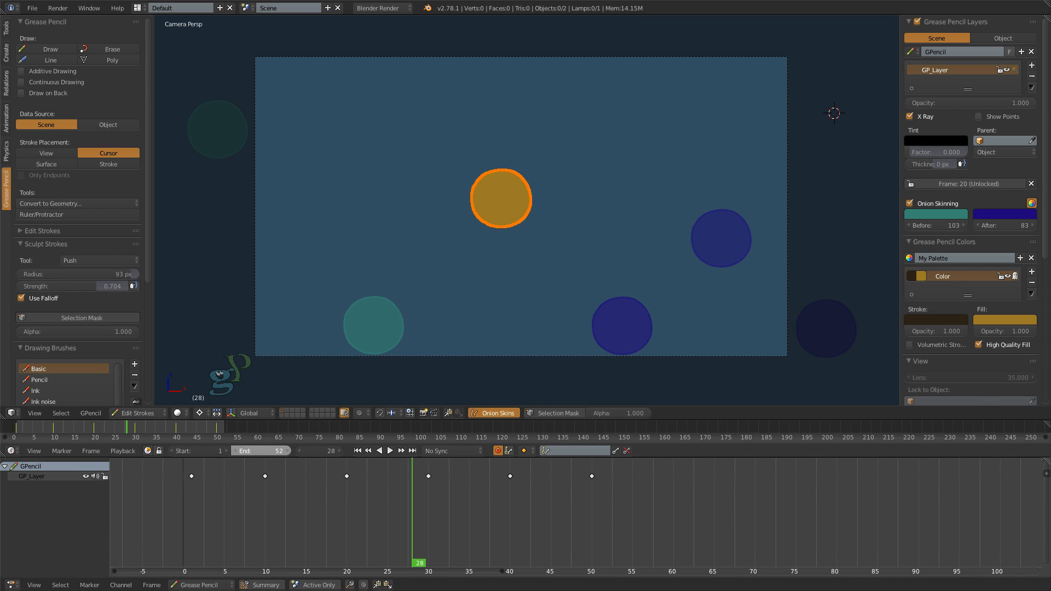
- Play the circle's animation from the first frame and stop the playback
{"action": "left_click", "coordinate": [357, 451]}
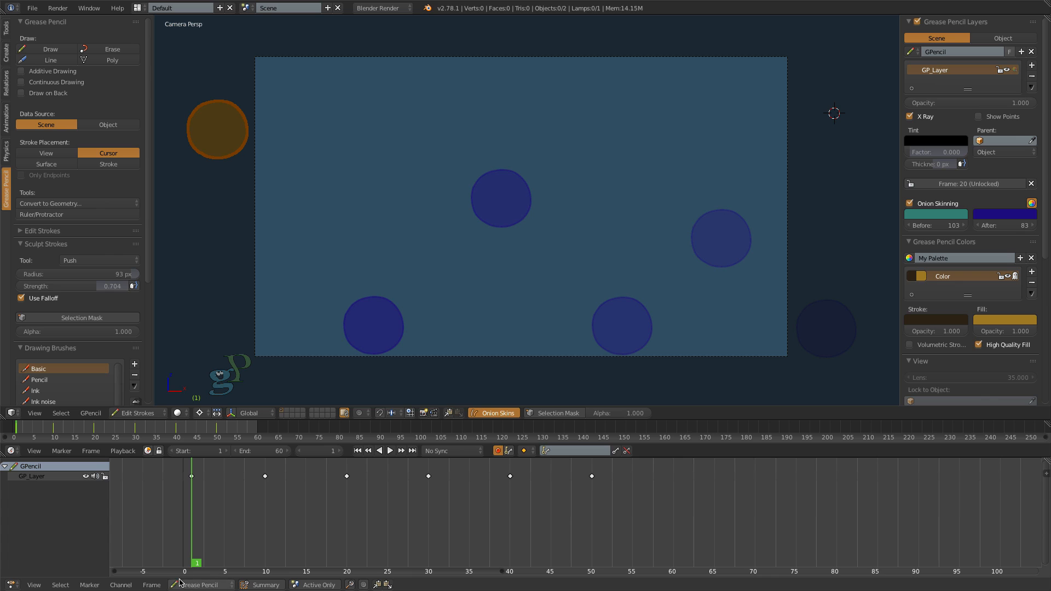
{"action": "left_click", "coordinate": [389, 451]}
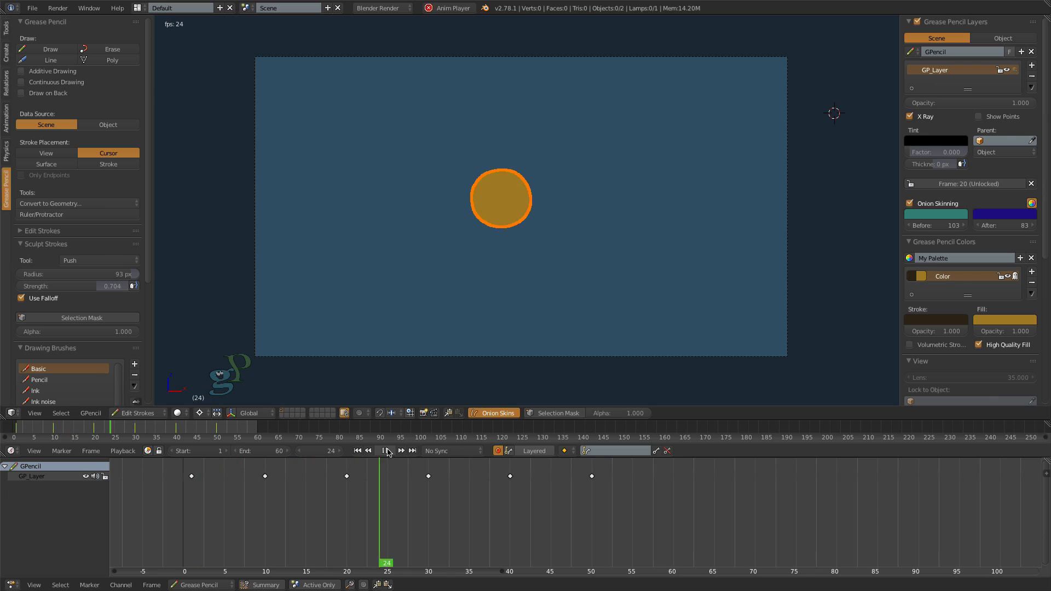
{"action": "left_click", "coordinate": [386, 451]}
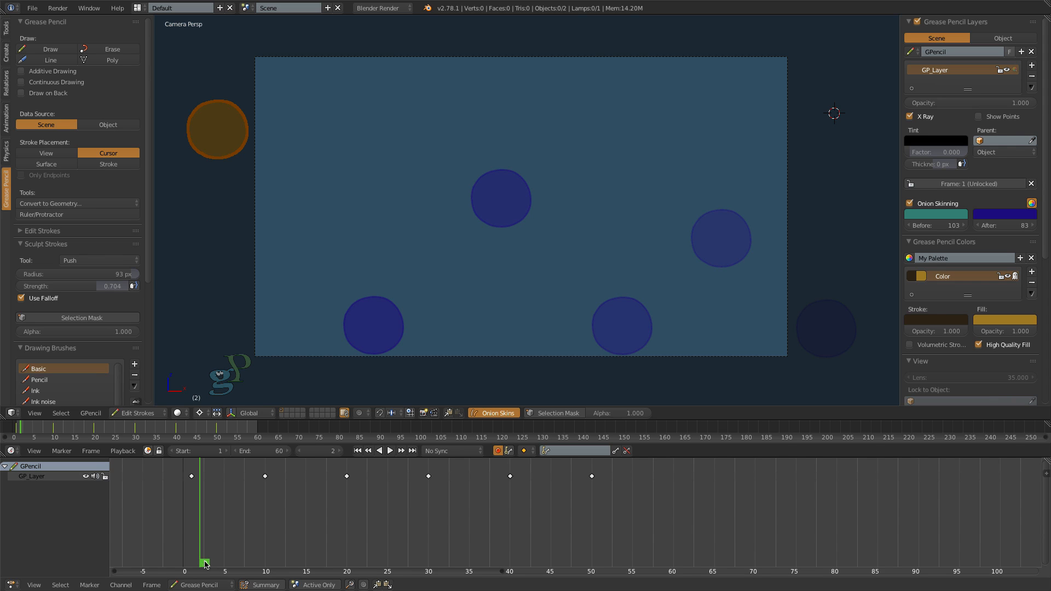
- At frame 7, move the circle to an in-between position above and slightly left of its first bounce
{"action": "right_click_drag", "start_coordinate": [206, 565], "coordinate": [245, 569]}
{"action": "key", "text": "g"}
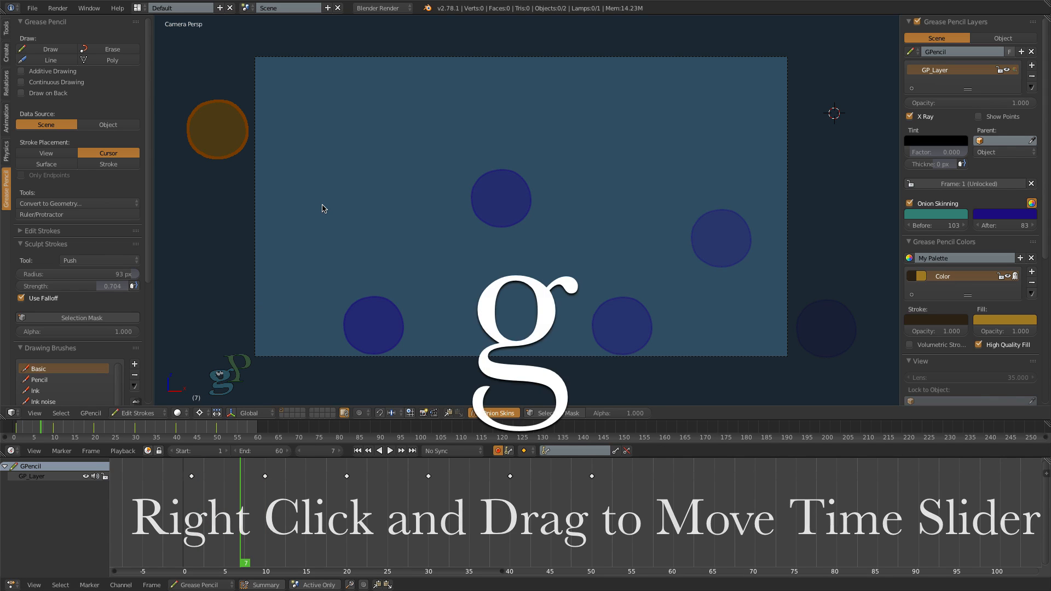
{"action": "left_click", "coordinate": [443, 299]}
- At frames 13 and 17, move the circle to in-between positions rising from the first bounce toward the frame-20 peak
{"action": "right_click_drag", "start_coordinate": [244, 558], "coordinate": [294, 567]}
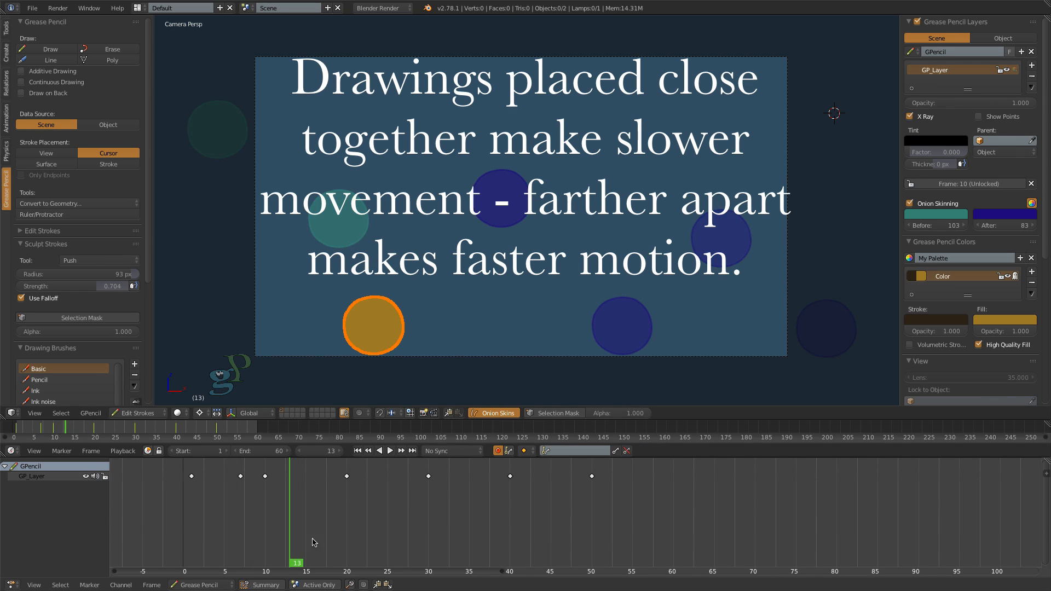
{"action": "key", "text": "g"}
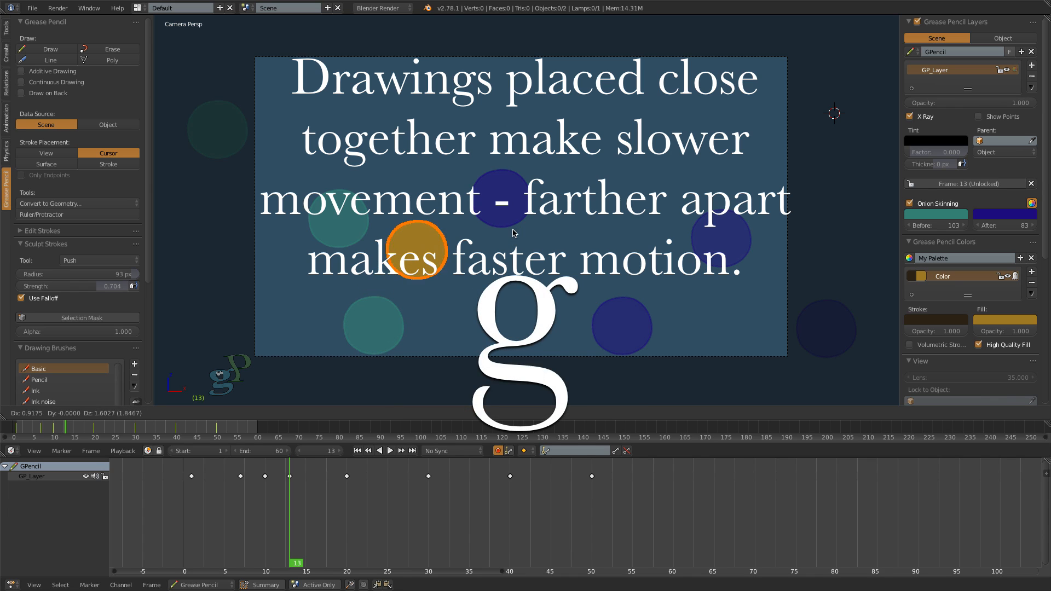
{"action": "left_click", "coordinate": [513, 229]}
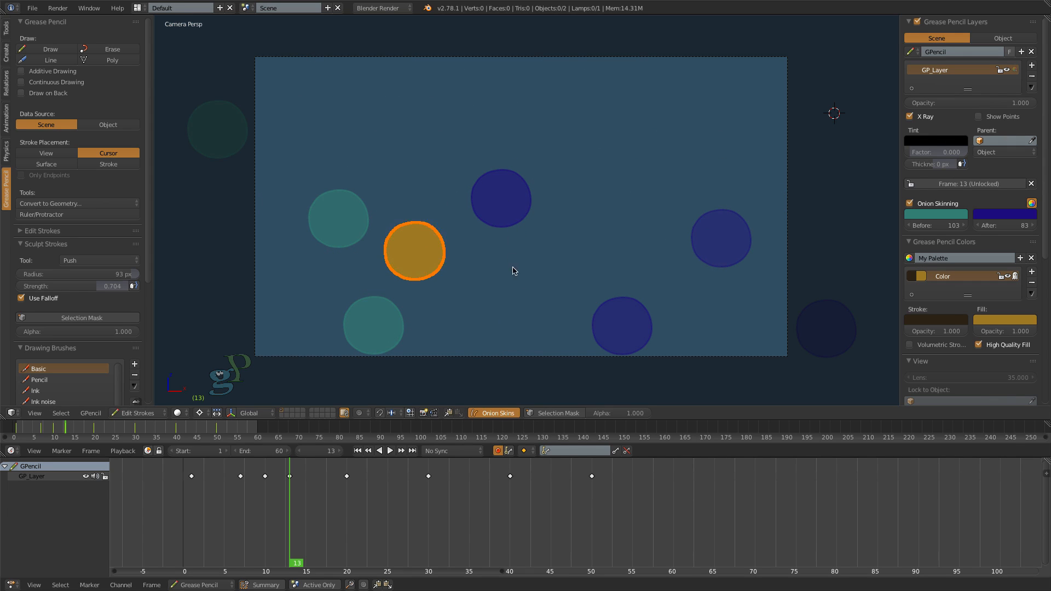
{"action": "mouse_move", "coordinate": [309, 562]}
{"action": "right_mouse_down"}
{"action": "mouse_move", "coordinate": [351, 561]}
{"action": "mouse_move", "coordinate": [268, 564]}
{"action": "mouse_move", "coordinate": [369, 563]}
{"action": "mouse_move", "coordinate": [325, 562]}
{"action": "right_mouse_up"}
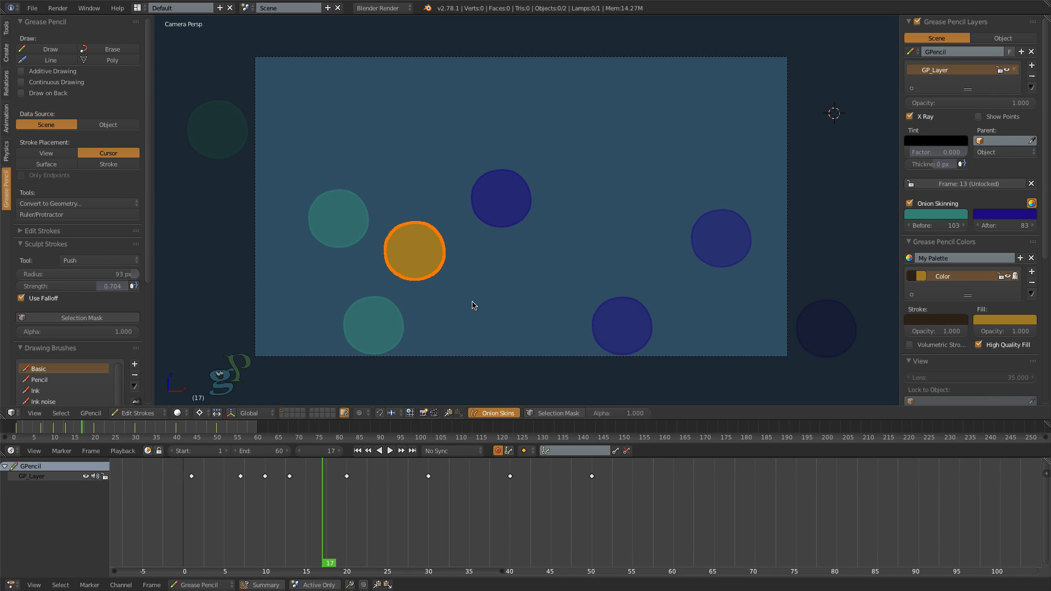
{"action": "key", "text": "g"}
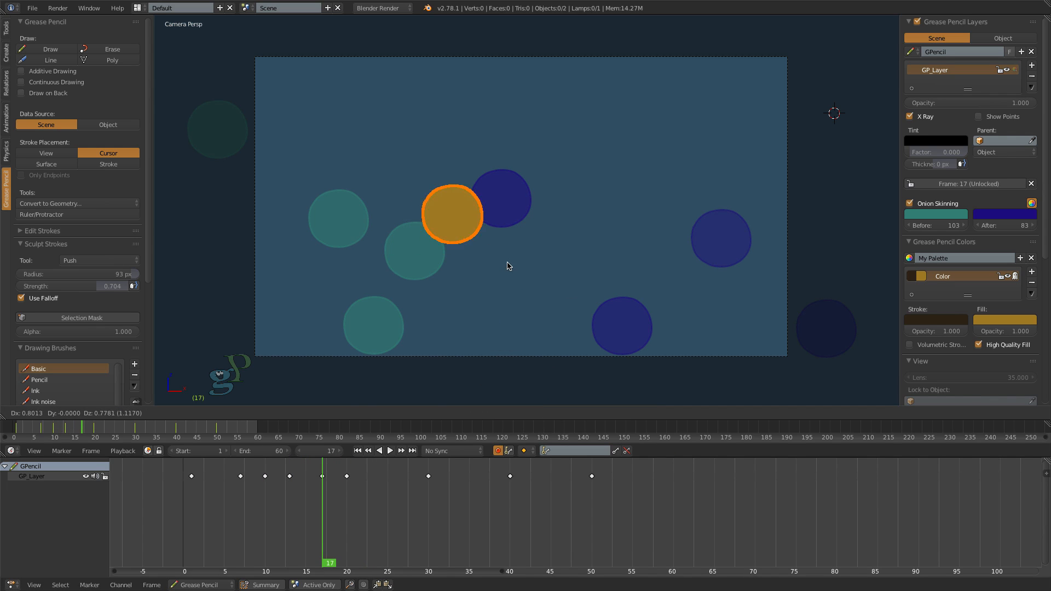
{"action": "left_click", "coordinate": [508, 266]}
- At frame 5, move the circle just inside the camera frame's left edge, between its frame-1 and frame-7 positions
{"action": "left_click_drag", "start_coordinate": [333, 564], "coordinate": [224, 567]}
{"action": "key", "text": "g"}
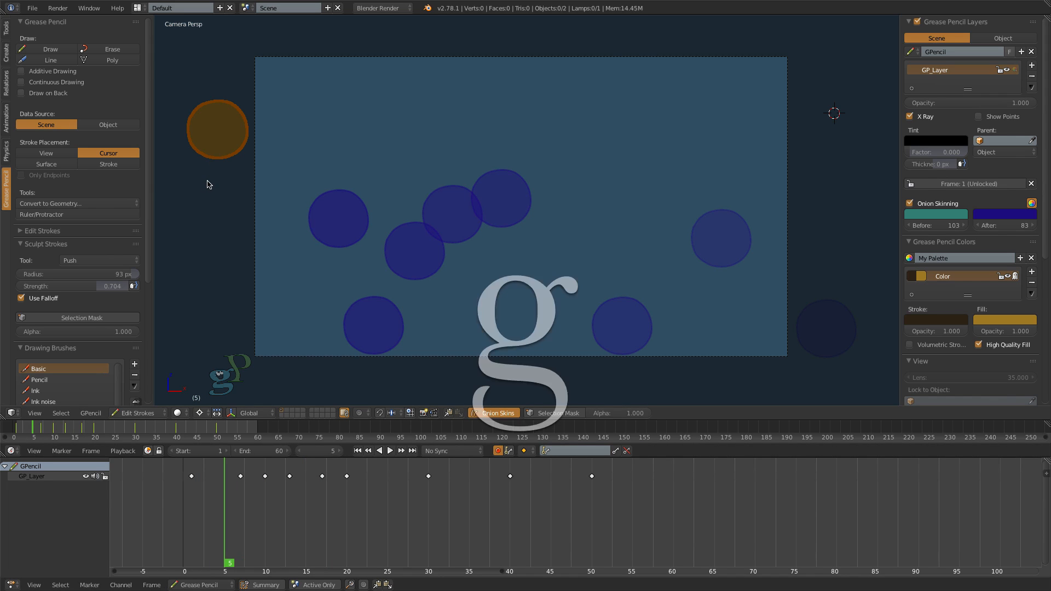
{"action": "left_click", "coordinate": [281, 223]}
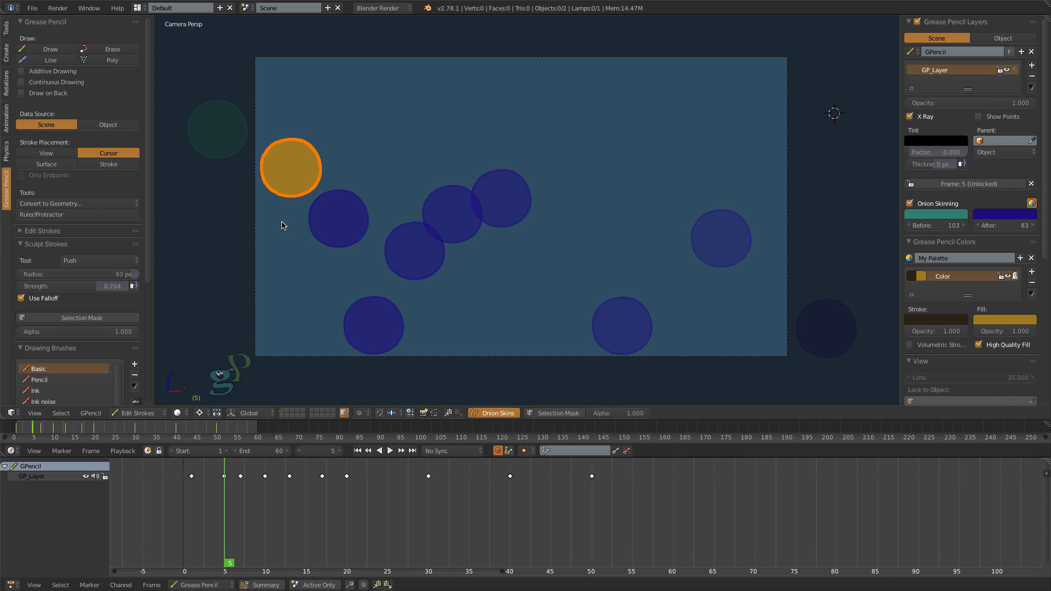
- At frame 24, move the circle right and slightly down from its frame-20 peak
{"action": "left_click_drag", "start_coordinate": [227, 568], "coordinate": [380, 563]}
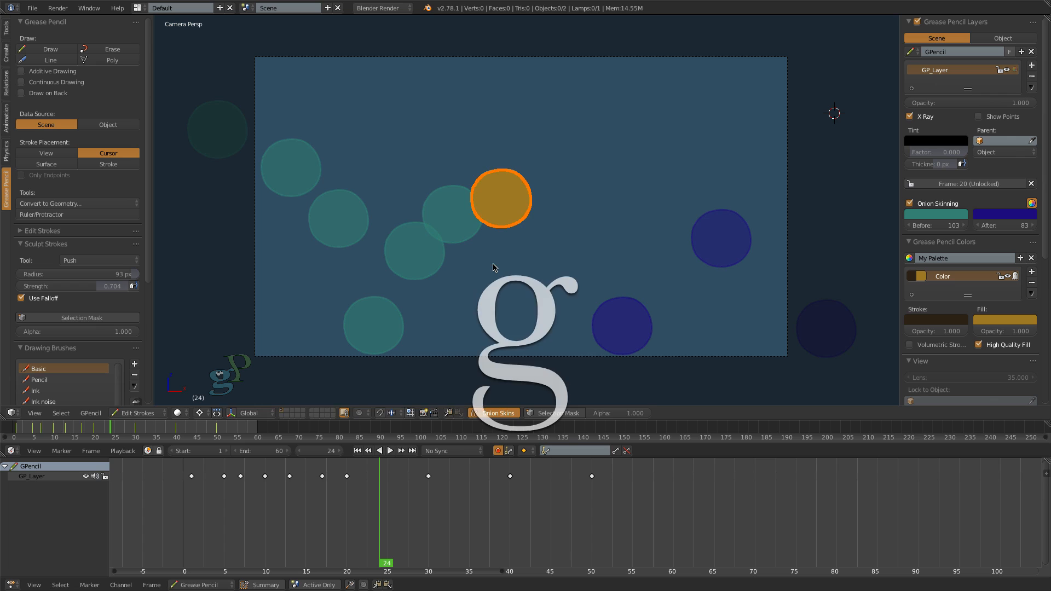
{"action": "key", "text": "g"}
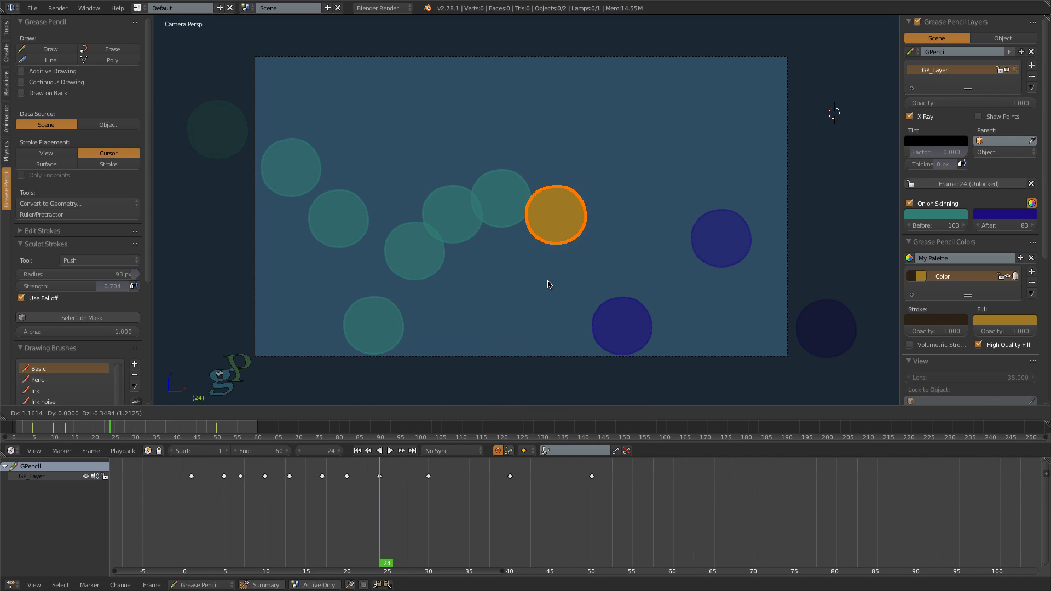
{"action": "left_click", "coordinate": [550, 285]}
- At frames 28 and 34, move the circle to in-between positions falling toward the second bounce and rising away from it
{"action": "key", "text": "alt+a"}
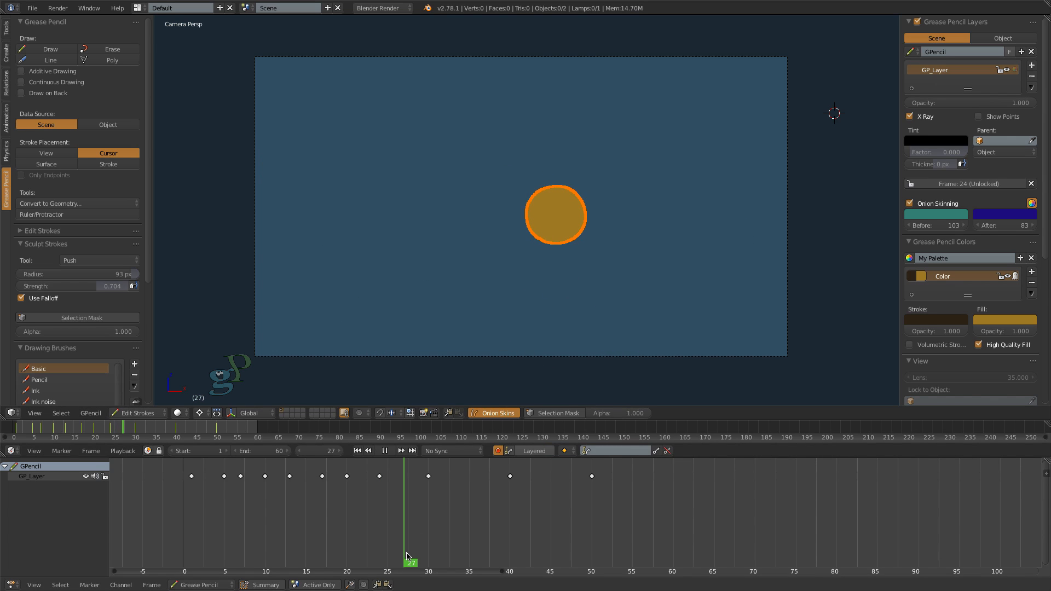
{"action": "key", "text": "alt+a"}
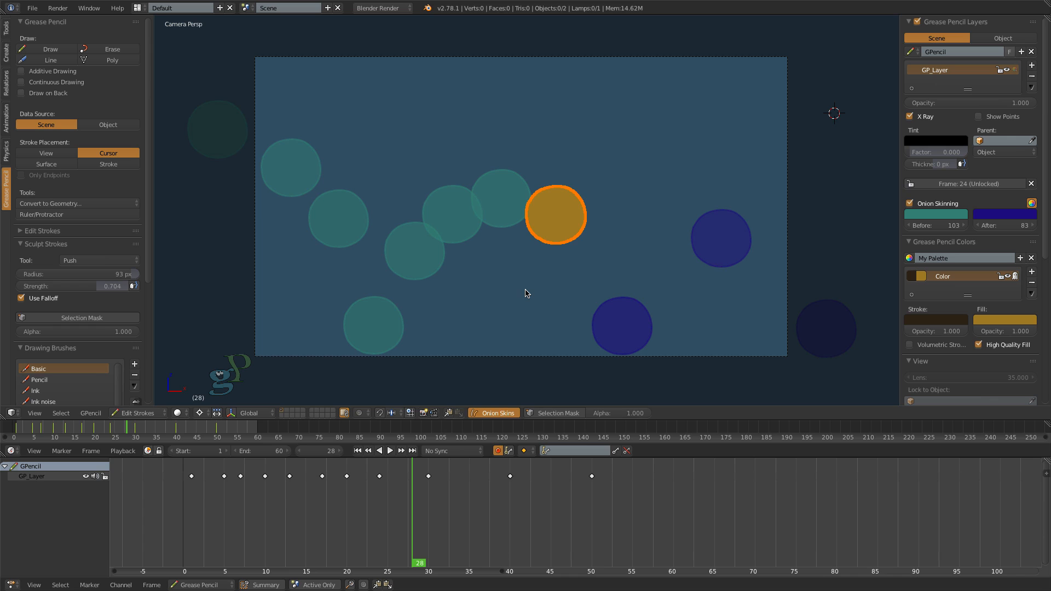
{"action": "key", "text": "g"}
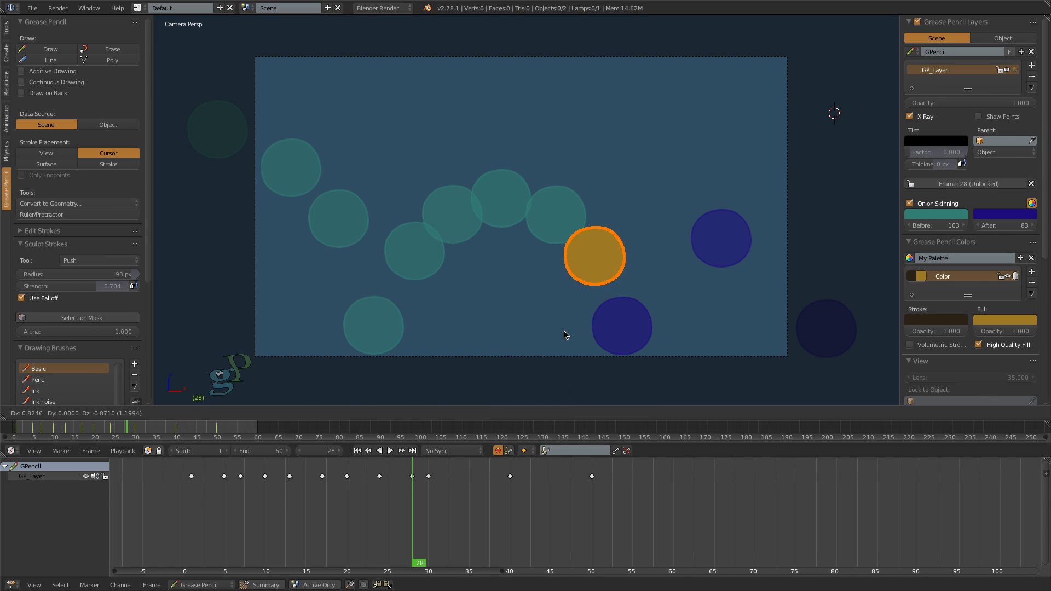
{"action": "left_click", "coordinate": [566, 335]}
{"action": "left_click_drag", "start_coordinate": [421, 564], "coordinate": [459, 564]}
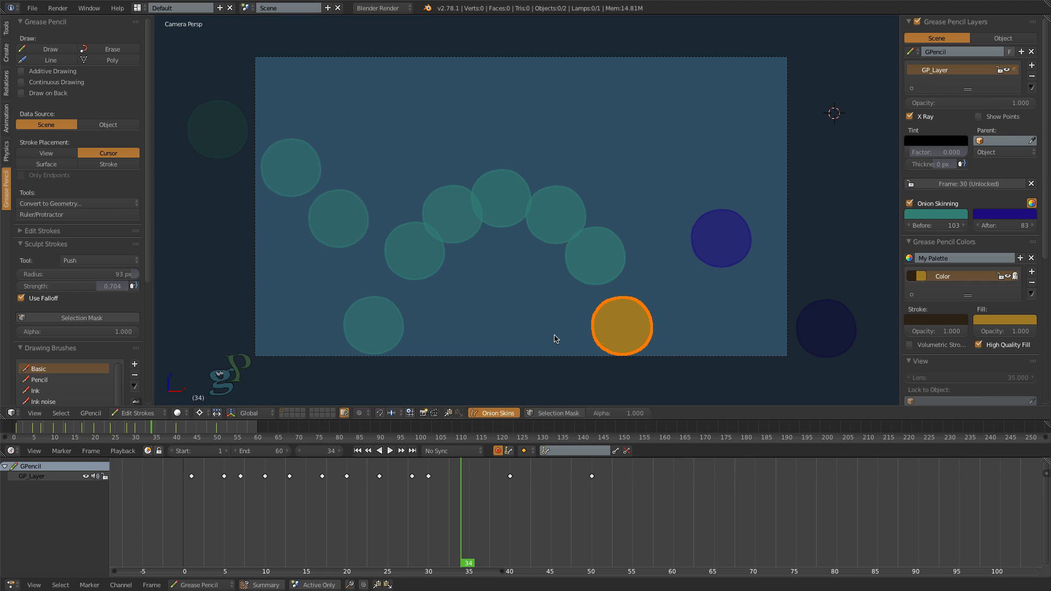
{"action": "key", "text": "g"}
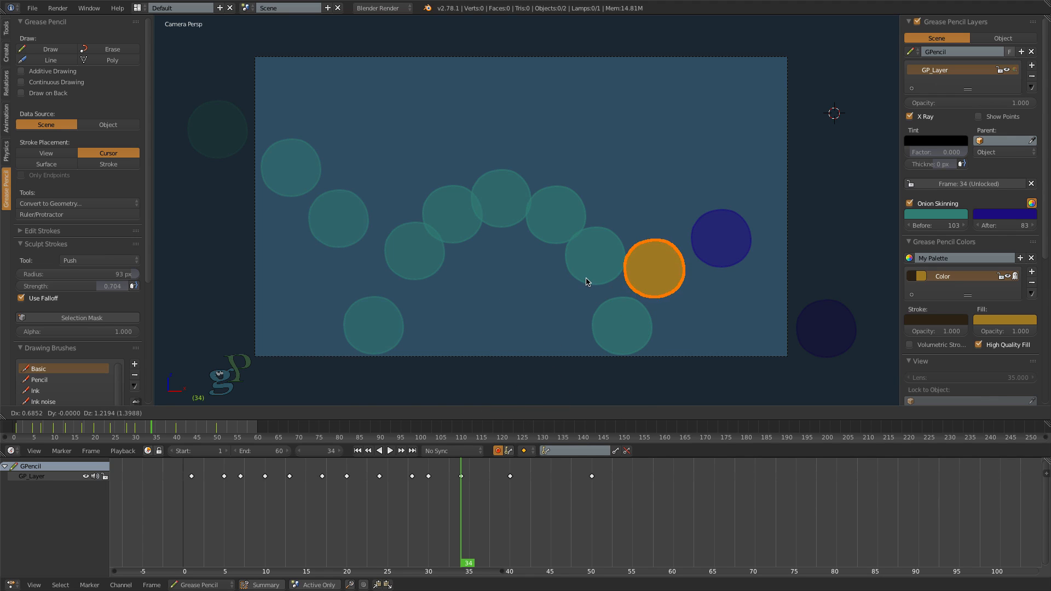
{"action": "left_click", "coordinate": [586, 281]}
- At frame 38, move the circle up and right, between its frame-34 position and the frame-40 peak
{"action": "key", "text": "alt+a"}
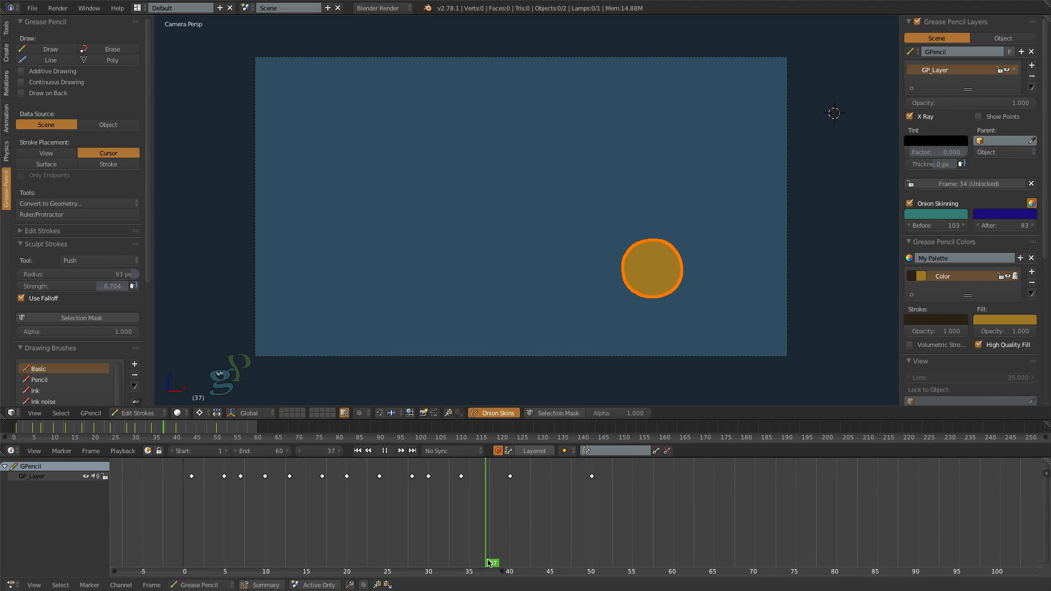
{"action": "key", "text": "alt+a"}
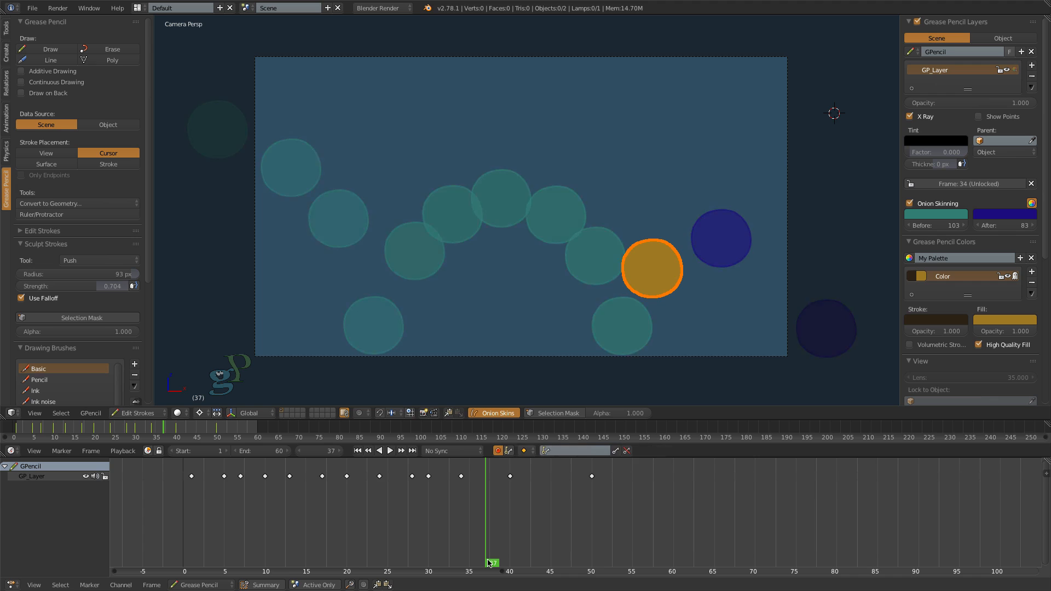
{"action": "left_click", "coordinate": [490, 562]}
{"action": "key", "text": "g"}
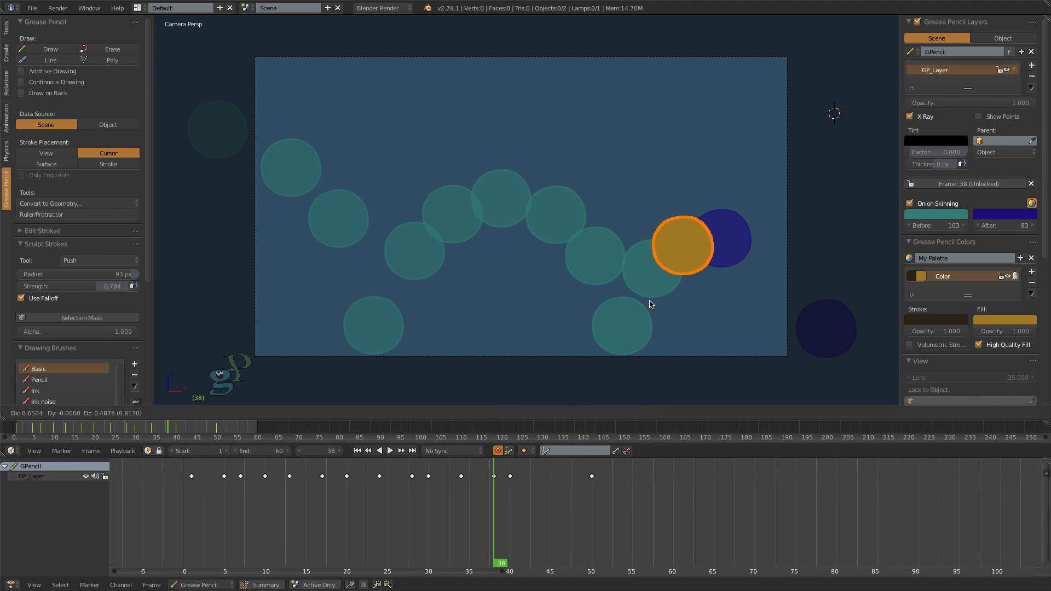
{"action": "left_click", "coordinate": [651, 304]}
- At frame 44, move the circle right and slightly down from the frame-40 peak, straddling the camera frame's right edge
{"action": "key", "text": "alt+a"}
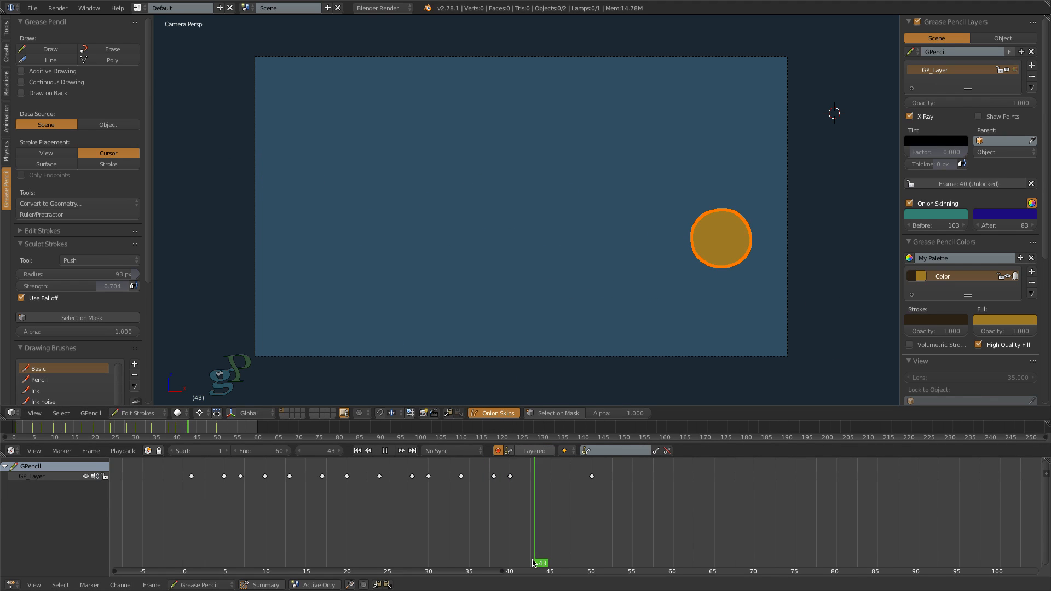
{"action": "left_click_drag", "start_coordinate": [552, 556], "coordinate": [549, 557]}
{"action": "left_click", "coordinate": [545, 557]}
{"action": "key", "text": "g"}
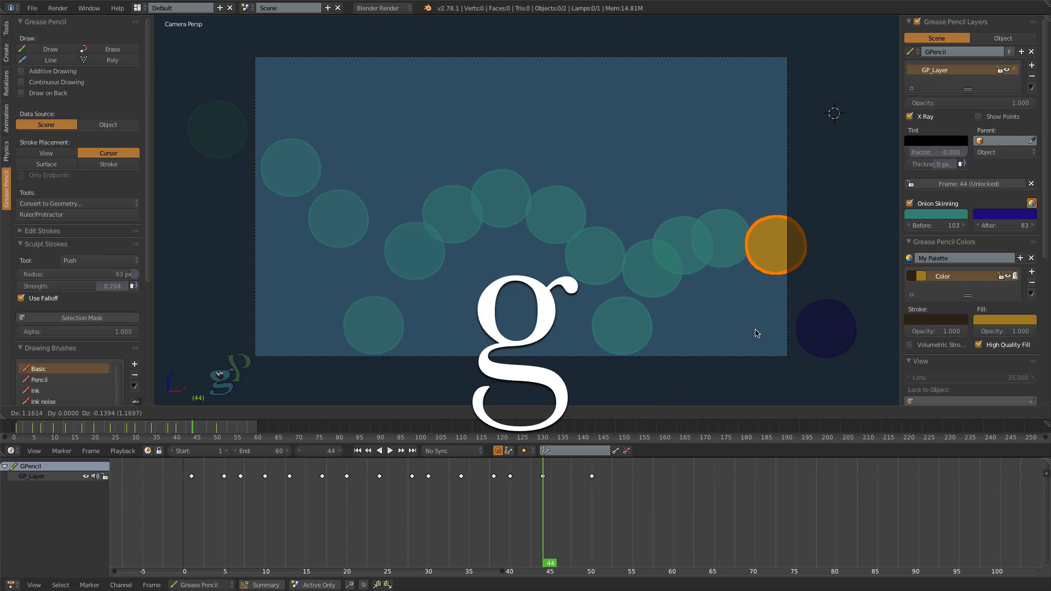
{"action": "left_click", "coordinate": [754, 336]}
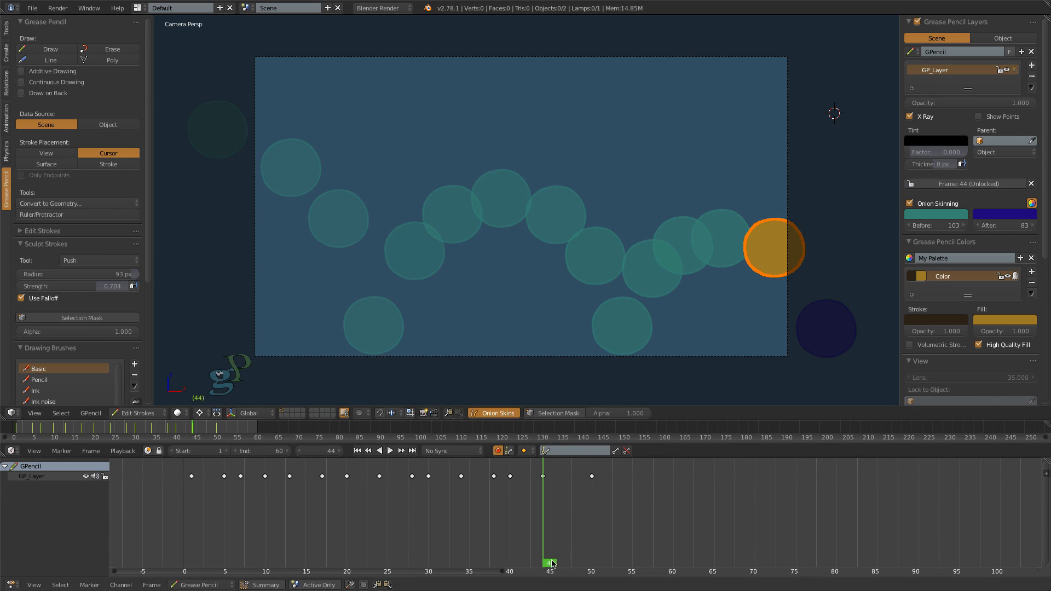
- At frame 48, move the circle down and right, outside the camera frame, between its frame-44 and frame-50 positions
{"action": "key", "text": "alt+a"}
{"action": "key", "text": "alt+a"}
{"action": "key", "text": "g"}
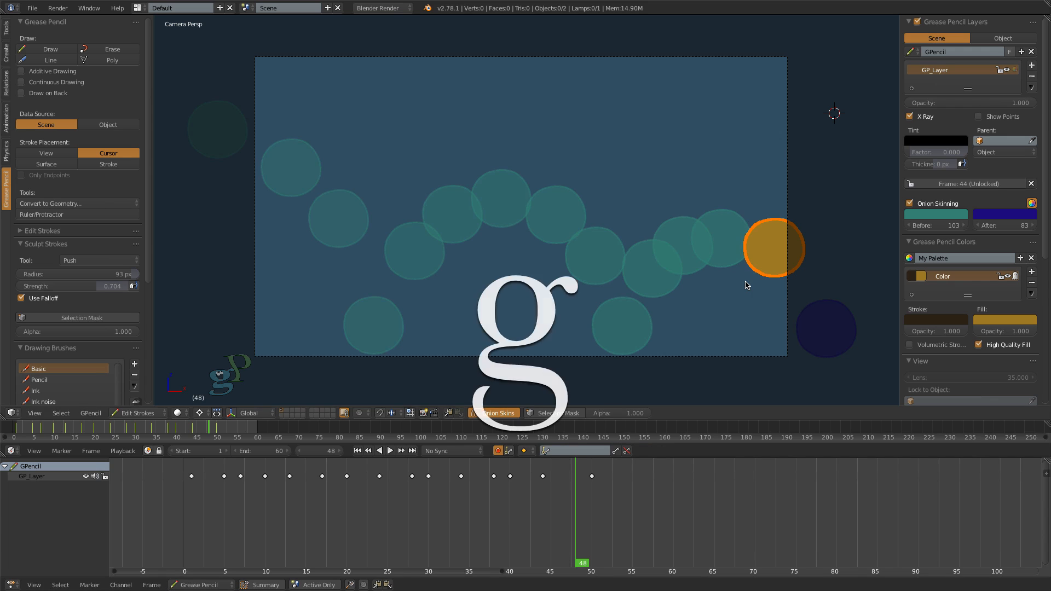
{"action": "left_click", "coordinate": [787, 326]}
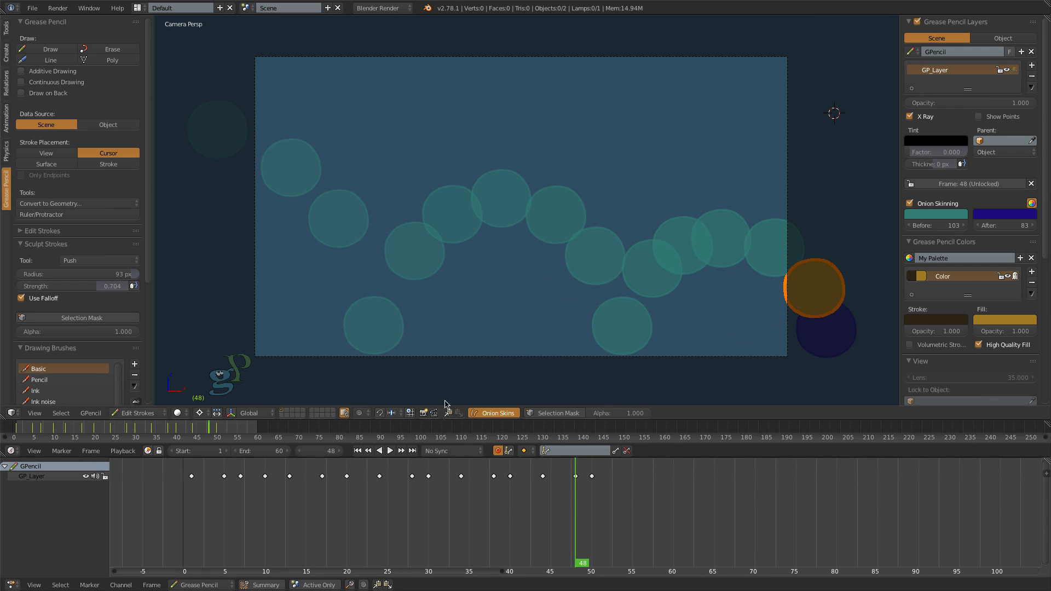
- Deselect the circle and play the animation back from frame 1
{"action": "key", "text": "a"}
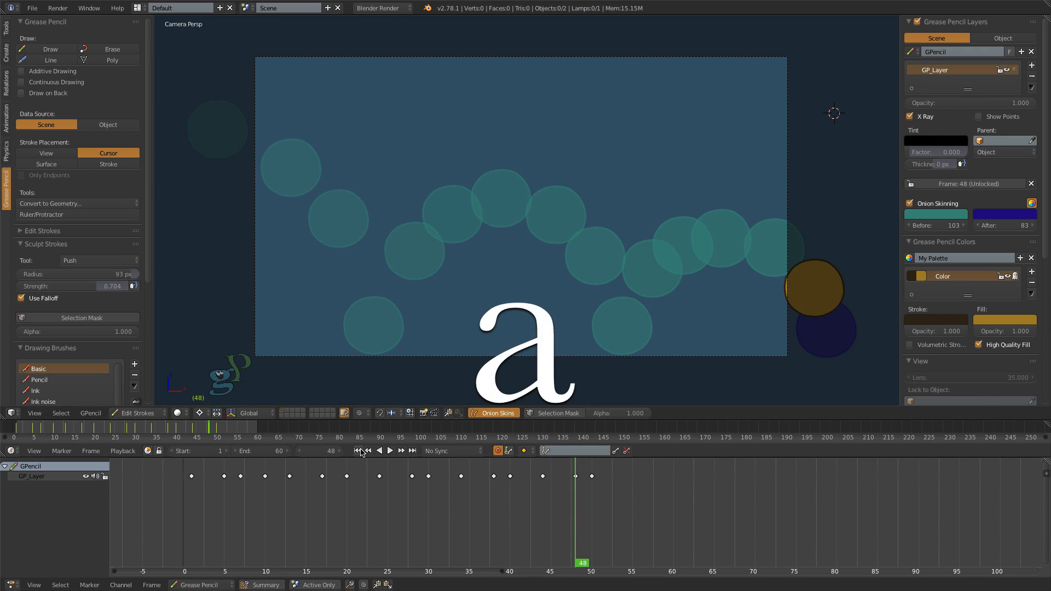
{"action": "left_click", "coordinate": [359, 450]}
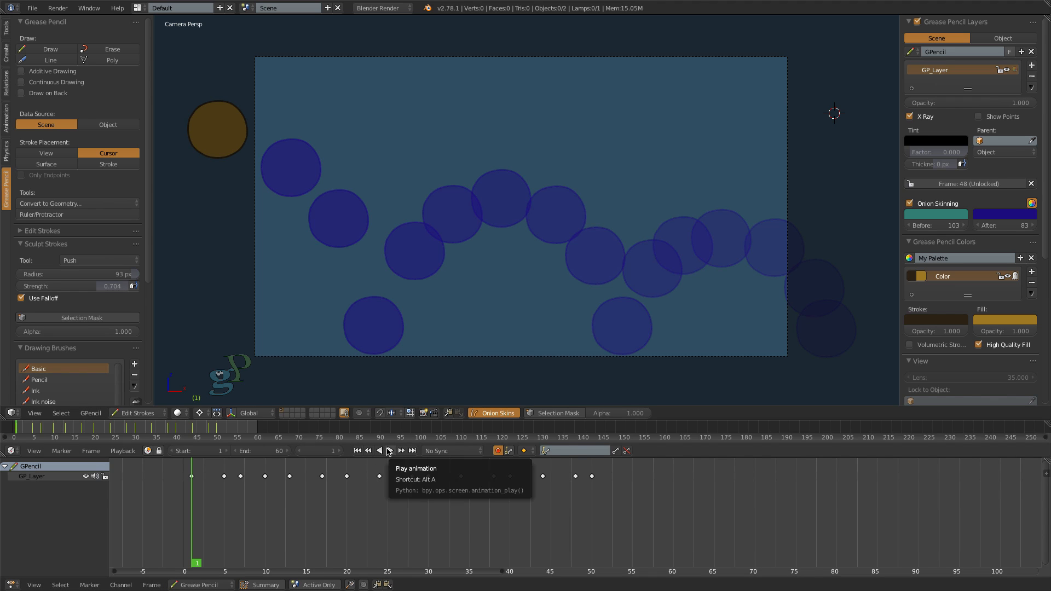
{"action": "left_click", "coordinate": [389, 451]}
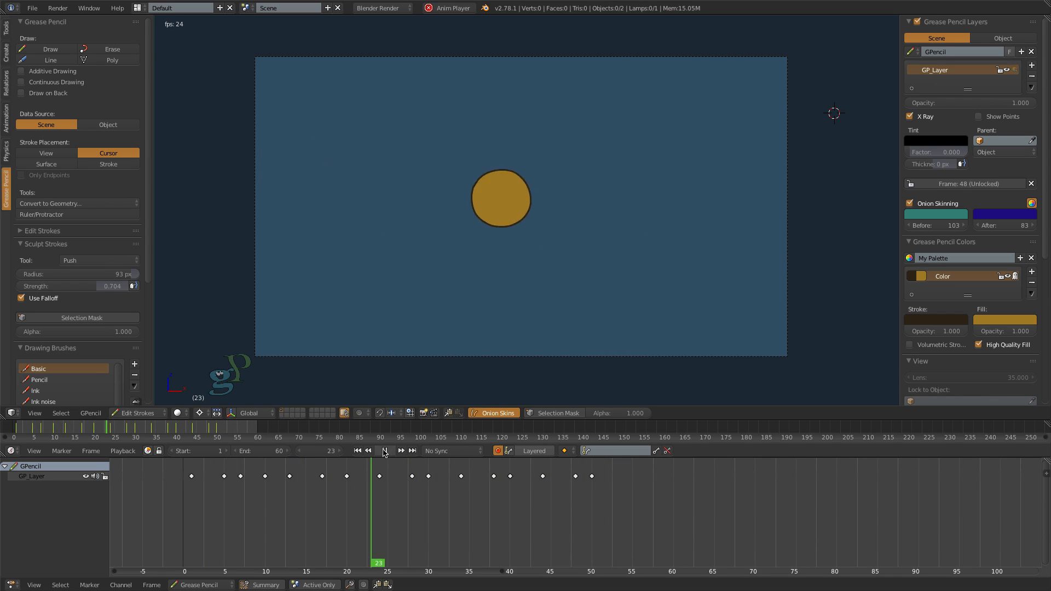
{"action": "left_click", "coordinate": [384, 451]}
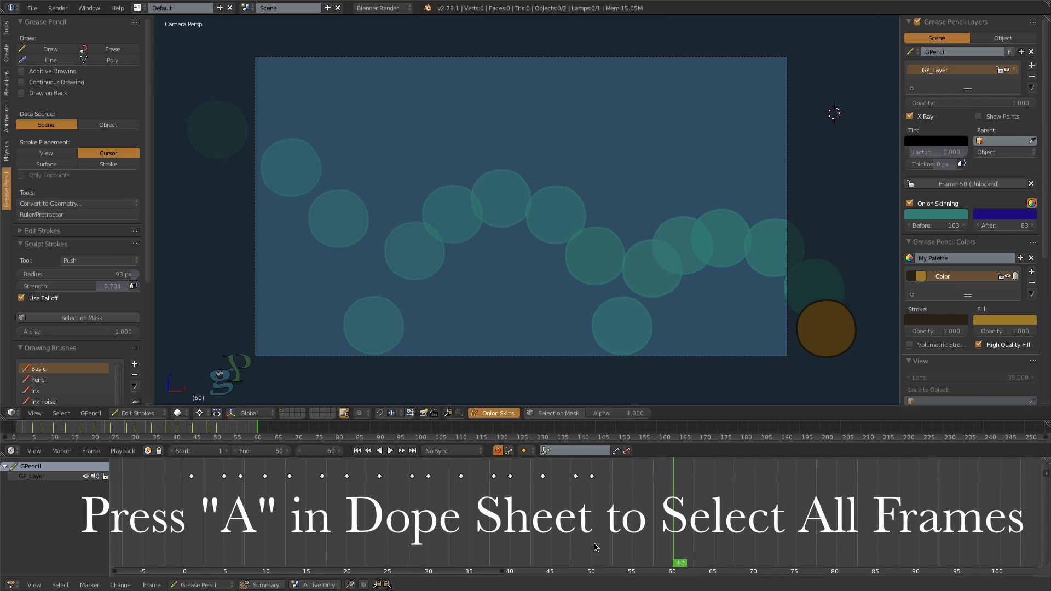
- Scale all keyframes in the Dope Sheet toward frame 1 until the last one falls on frame 40, and play the faster animation
{"action": "key", "text": "a"}
{"action": "left_click_drag", "start_coordinate": [674, 562], "coordinate": [191, 539]}
{"action": "key", "text": "s"}
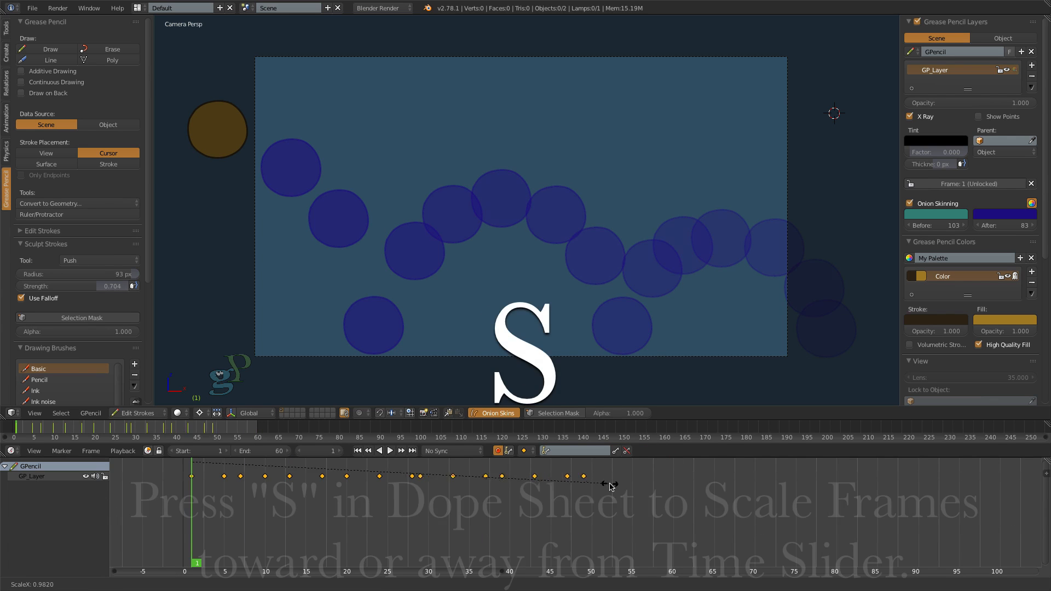
{"action": "left_click", "coordinate": [529, 500]}
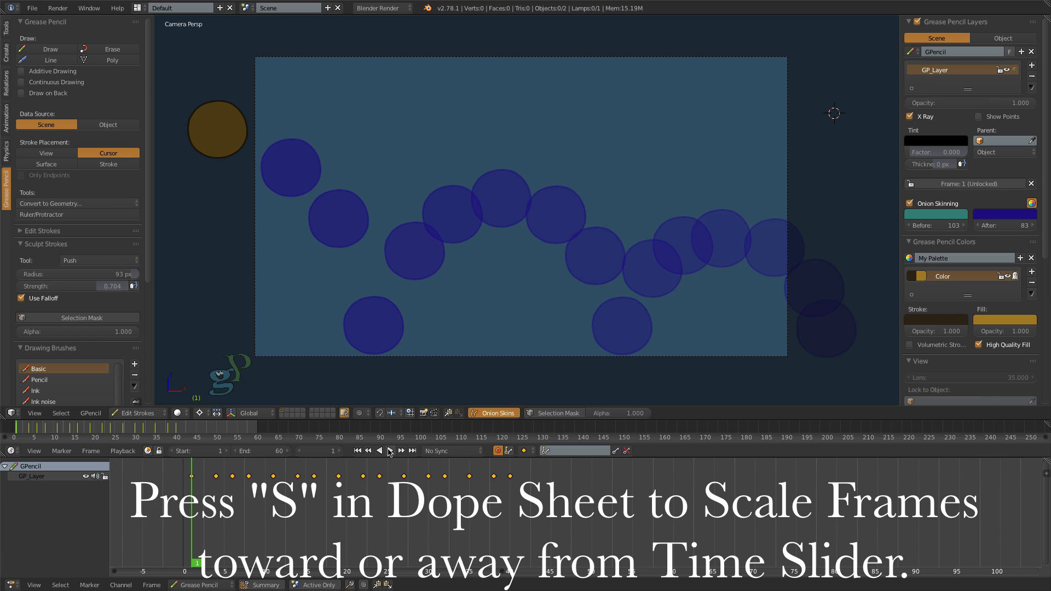
{"action": "left_click", "coordinate": [389, 451]}
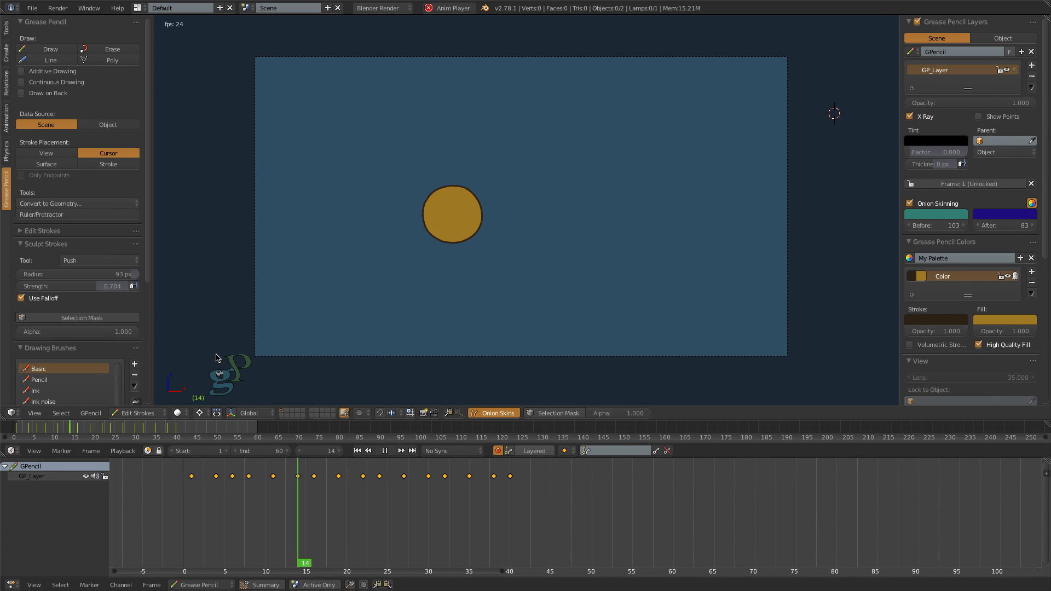
{"action": "left_click", "coordinate": [386, 451]}
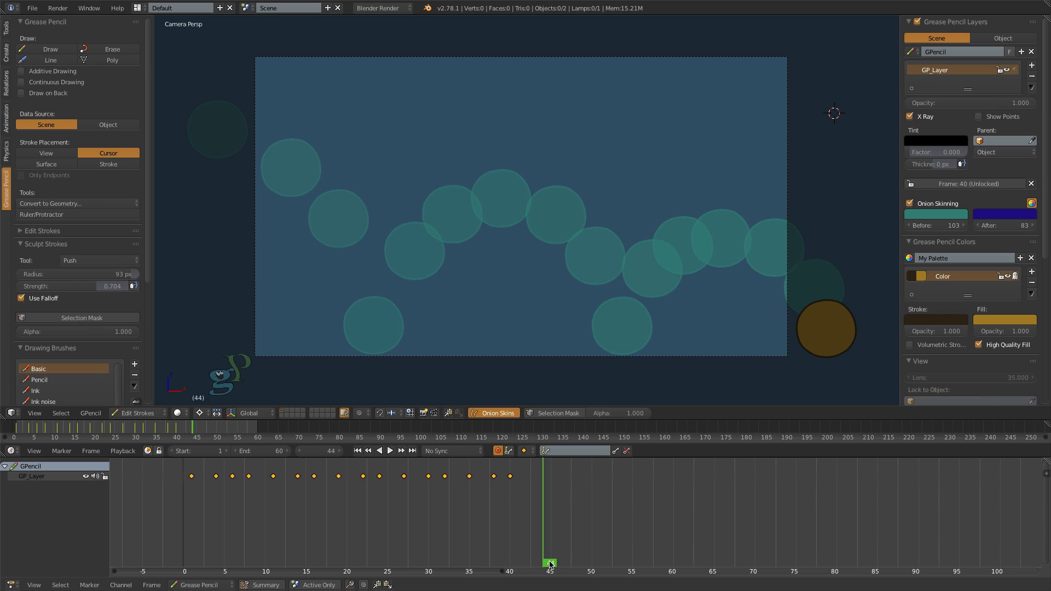
- At frame 4, resize the Push sculpt brush to a 100 px radius and stretch the circle toward its upper left
{"action": "left_click_drag", "start_coordinate": [550, 564], "coordinate": [208, 553]}
{"action": "key", "text": "Right"}
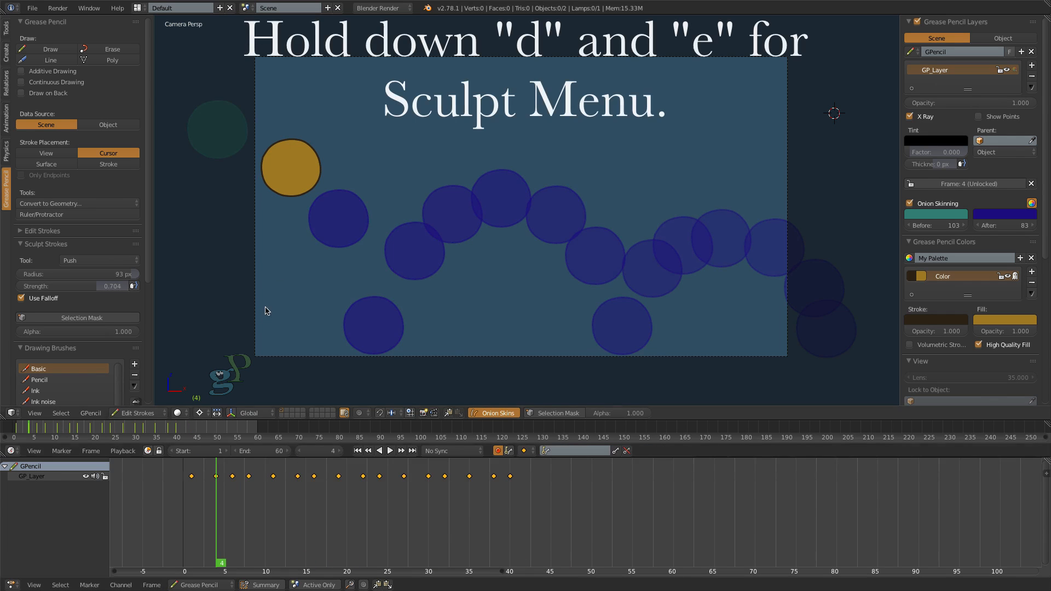
{"action": "key", "text": "d+e"}
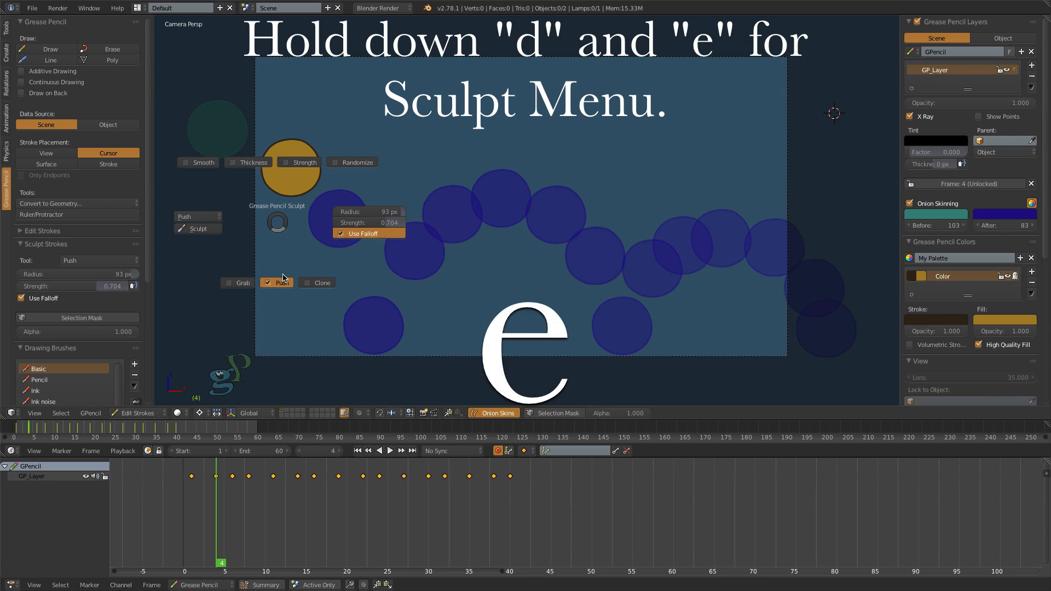
{"action": "scroll", "coordinate": [243, 209], "scroll_direction": "up", "scroll_amount": 2}
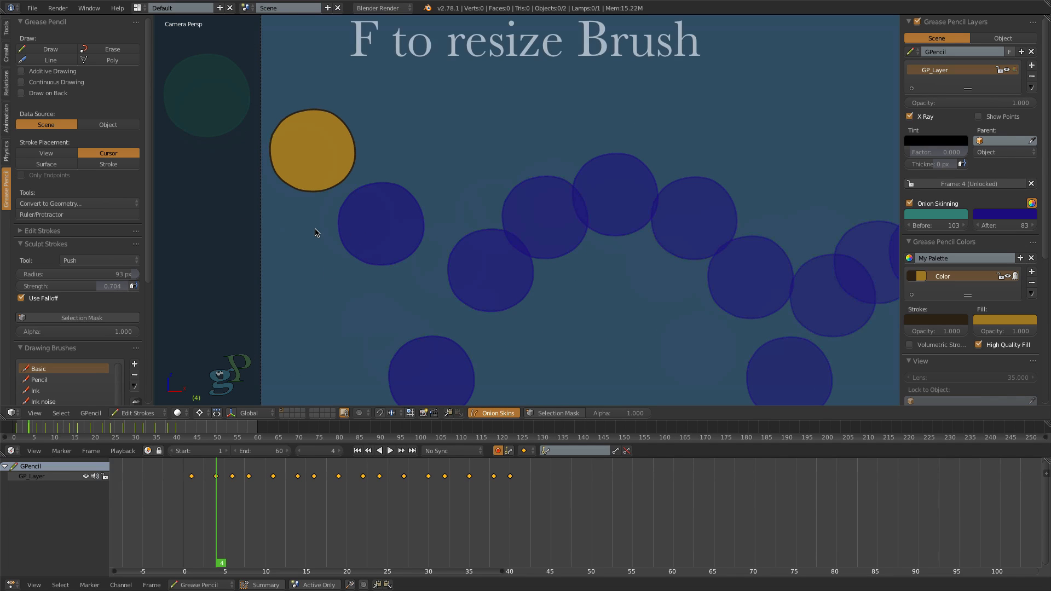
{"action": "key", "text": "f"}
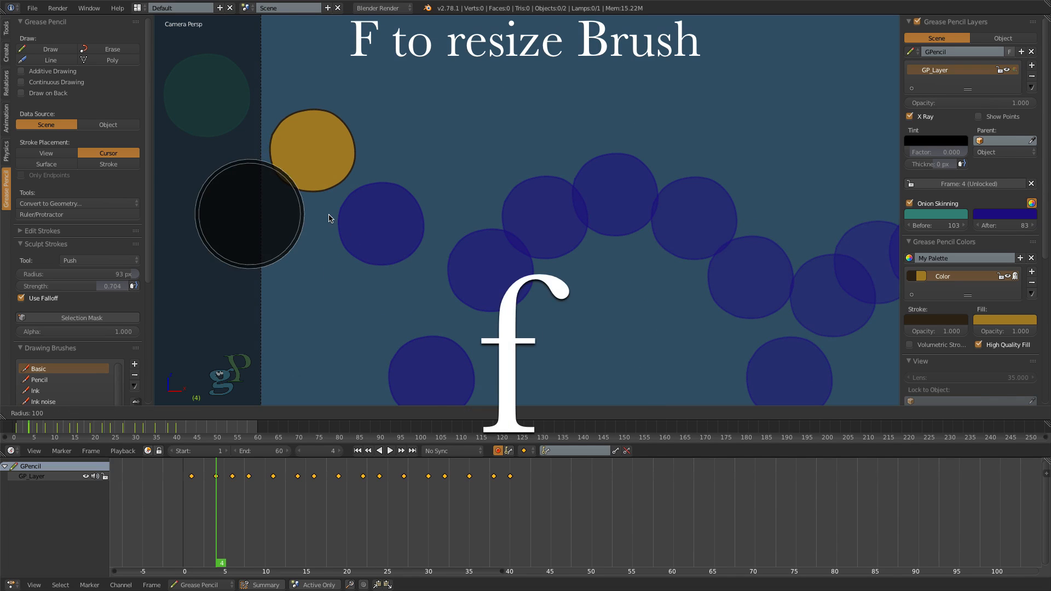
{"action": "left_click", "coordinate": [328, 218]}
{"action": "key", "text": "e"}
{"action": "left_click_drag", "start_coordinate": [303, 137], "coordinate": [280, 124]}
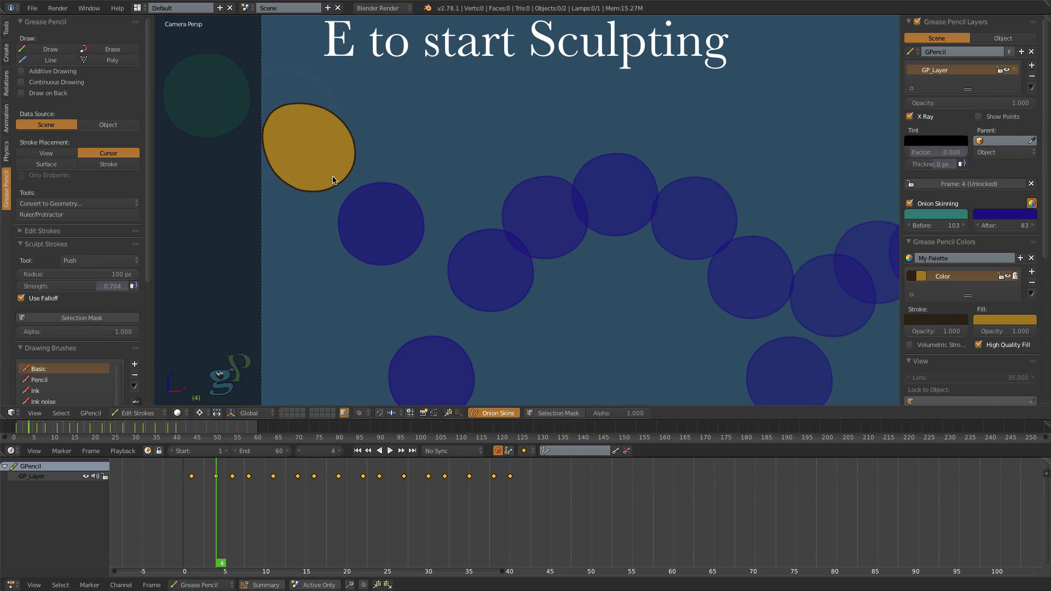
- At frame 6, sculpt the circle into an oval elongated down and to the right, along its fall toward the first bounce
{"action": "key", "text": "Down"}
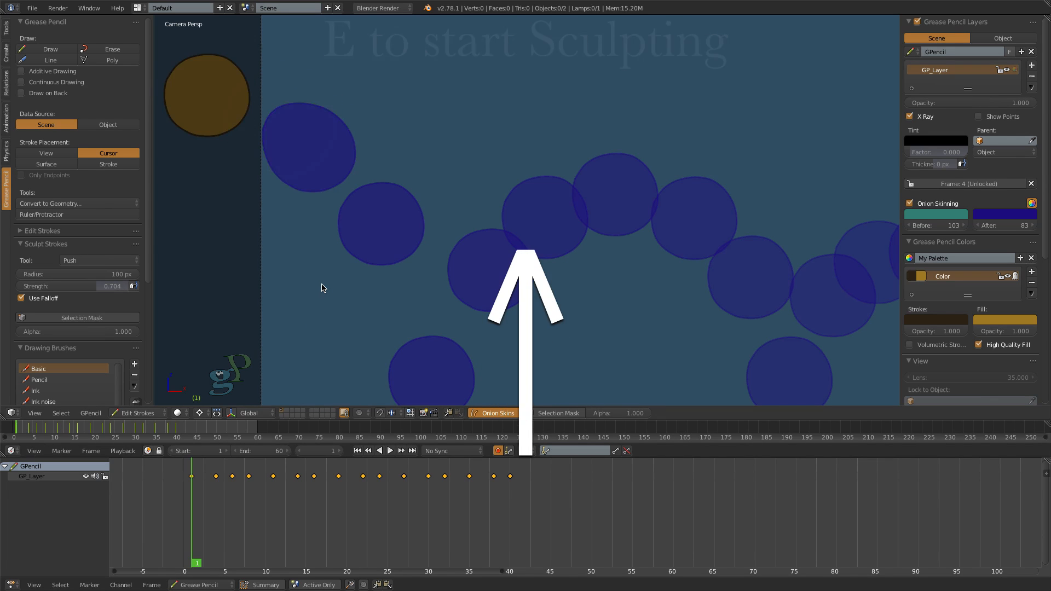
{"action": "key", "text": "Up"}
{"action": "key", "text": "Up"}
{"action": "key", "text": "e"}
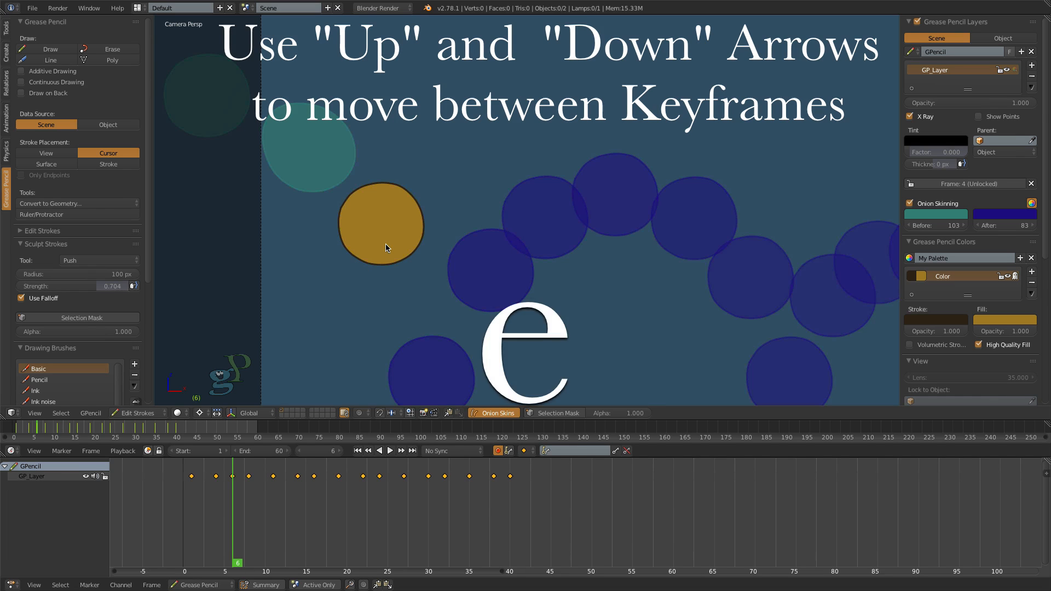
{"action": "mouse_move", "coordinate": [385, 244]}
{"action": "left_mouse_down"}
{"action": "mouse_move", "coordinate": [396, 272]}
{"action": "mouse_move", "coordinate": [391, 247]}
{"action": "left_mouse_up"}
{"action": "key", "text": "e"}
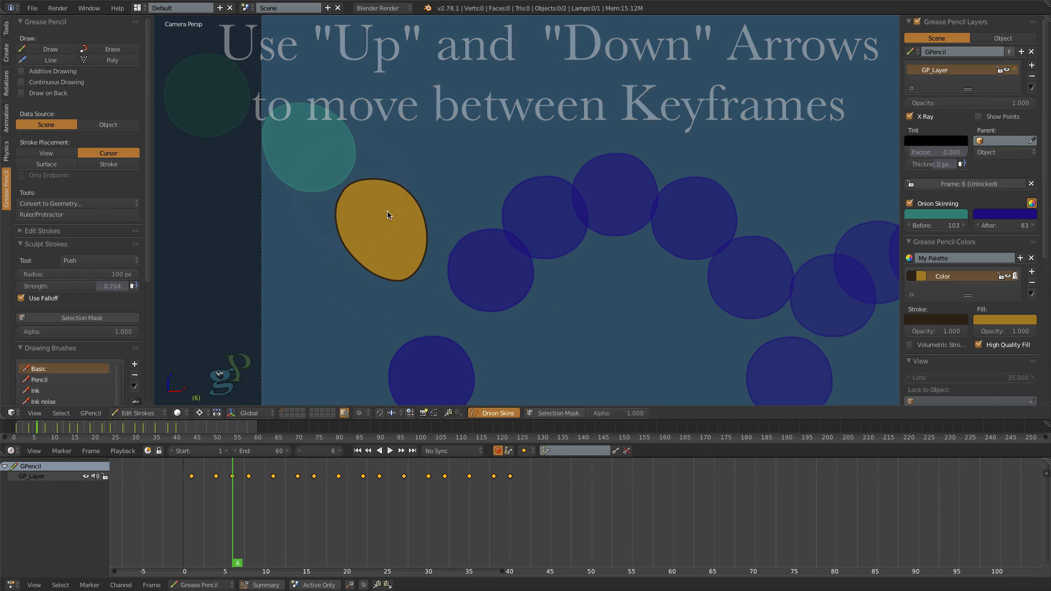
{"action": "left_click_drag", "start_coordinate": [397, 187], "coordinate": [395, 191]}
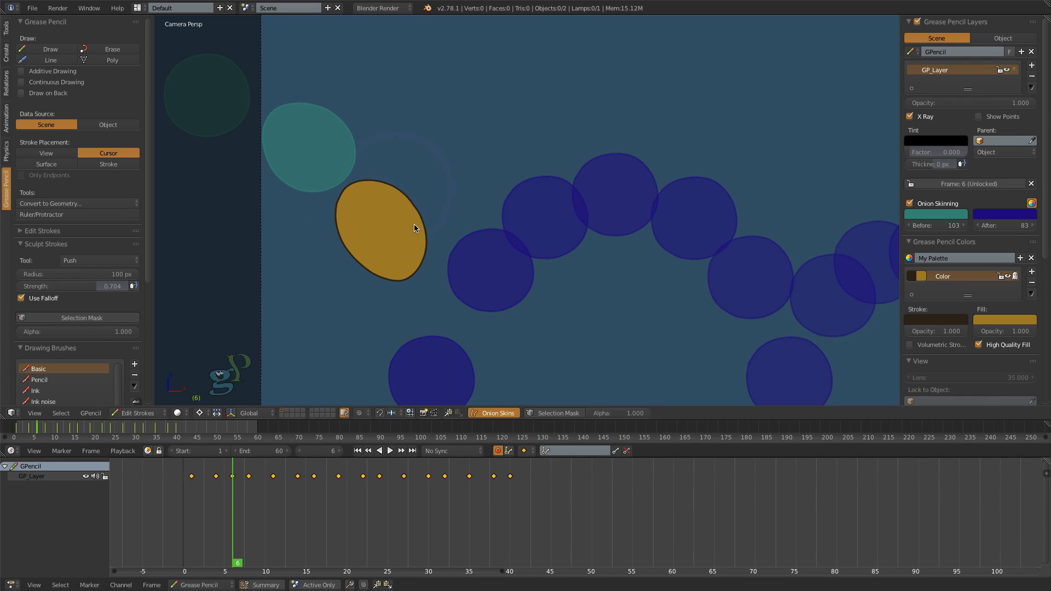
{"action": "left_click_drag", "start_coordinate": [420, 226], "coordinate": [421, 234]}
{"action": "left_click_drag", "start_coordinate": [381, 273], "coordinate": [387, 289]}
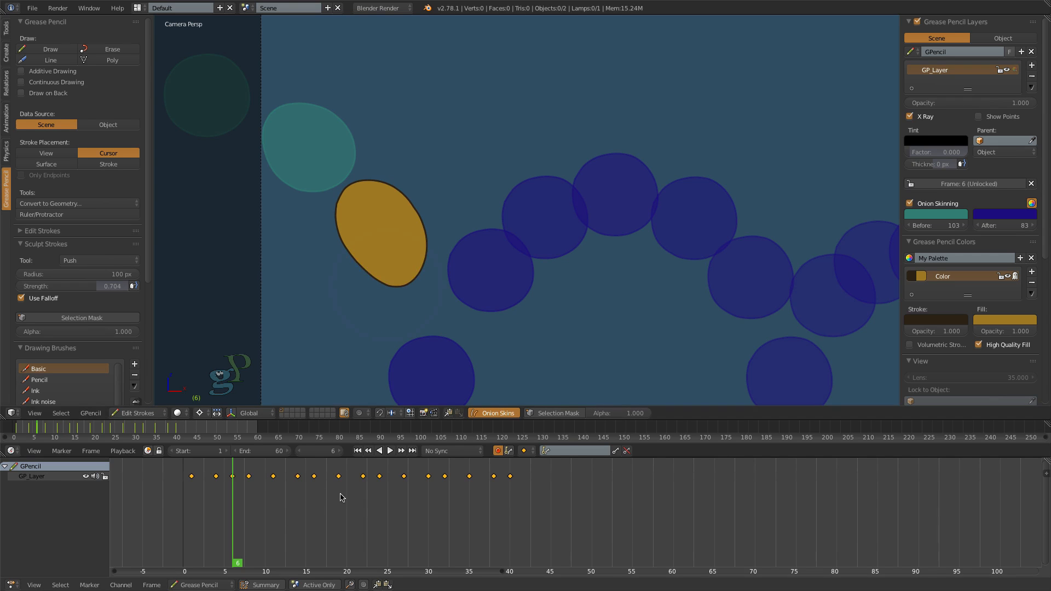
- Step back and forth through the keyframes around frame 8 to compare the circle's shapes at the first bounce
{"action": "key", "text": "Down"}
{"action": "key", "text": "Up"}
{"action": "key", "text": "Up"}
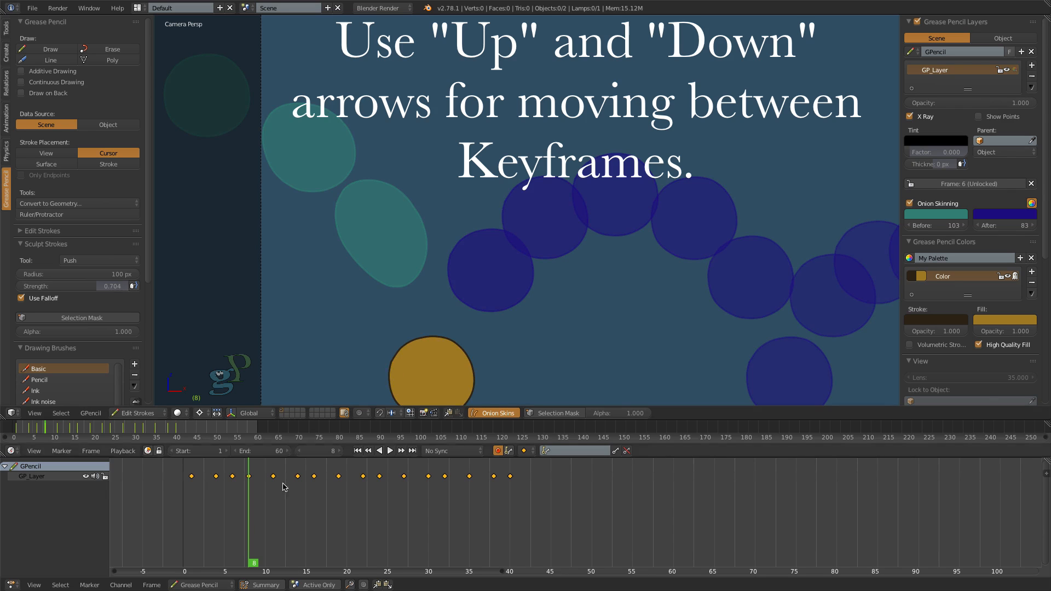
{"action": "key", "text": "Up"}
{"action": "key", "text": "Down"}
{"action": "key", "text": "Up"}
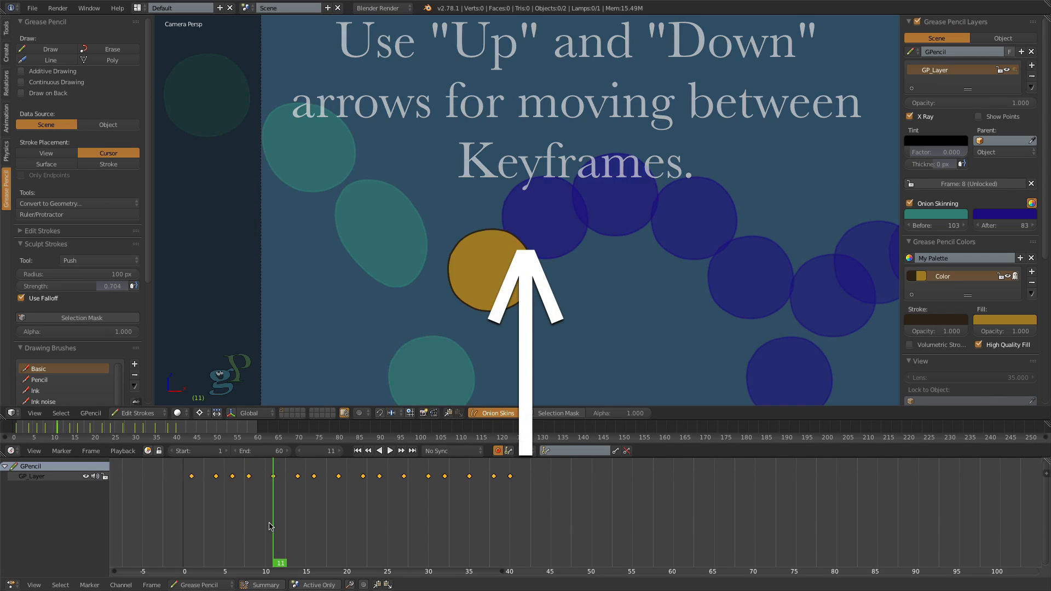
- At frame 9, use the Push brush to squash the circle into a wide, flat oval on the ground, bulging out at both sides
{"action": "key", "text": "alt+a"}
{"action": "left_click_drag", "start_coordinate": [281, 560], "coordinate": [258, 573]}
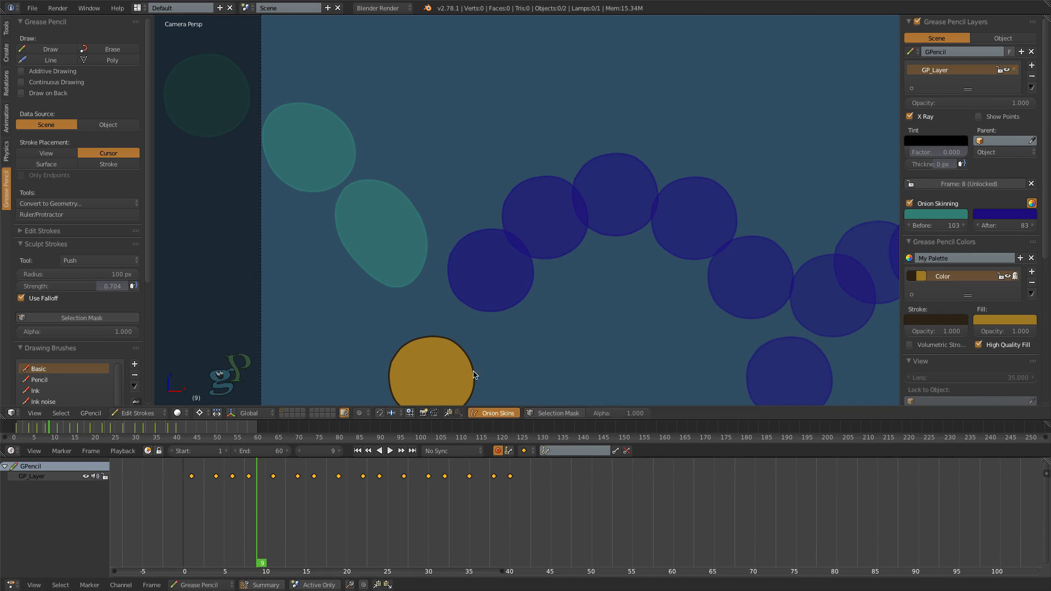
{"action": "middle_click_drag", "start_coordinate": [501, 345], "coordinate": [501, 283], "text": "shift"}
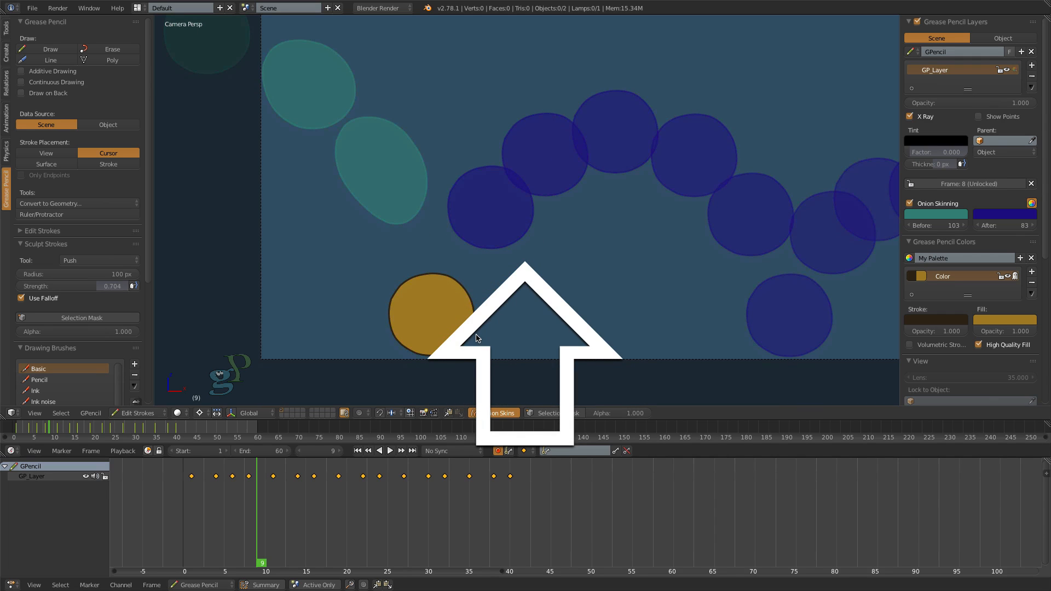
{"action": "key", "text": "e"}
{"action": "left_click_drag", "start_coordinate": [471, 328], "coordinate": [494, 330]}
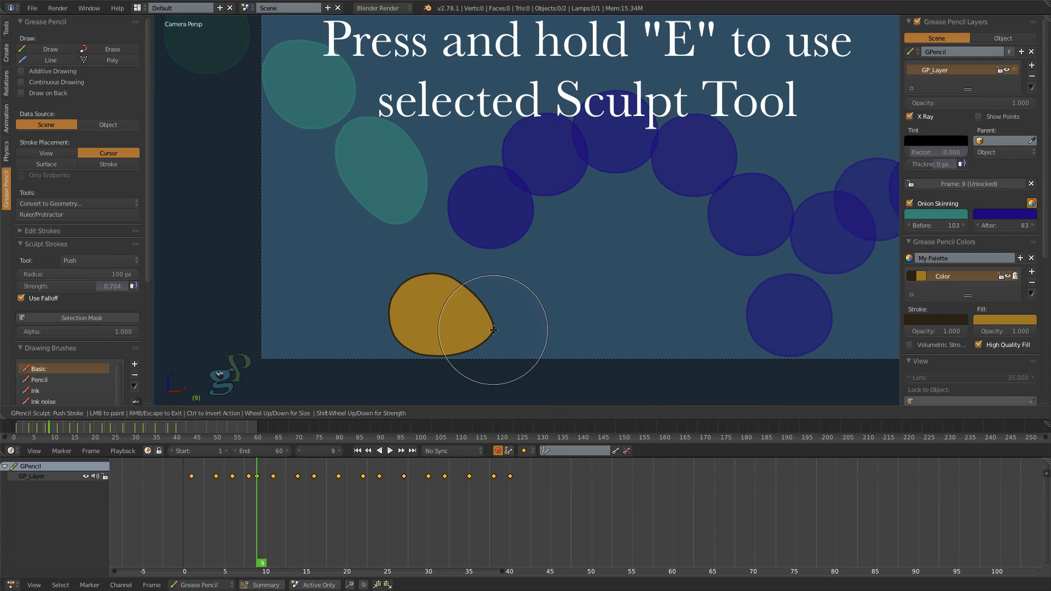
{"action": "mouse_move", "coordinate": [433, 277]}
{"action": "left_mouse_down"}
{"action": "mouse_move", "coordinate": [439, 302]}
{"action": "mouse_move", "coordinate": [407, 311]}
{"action": "mouse_move", "coordinate": [461, 311]}
{"action": "mouse_move", "coordinate": [474, 351]}
{"action": "left_mouse_up"}
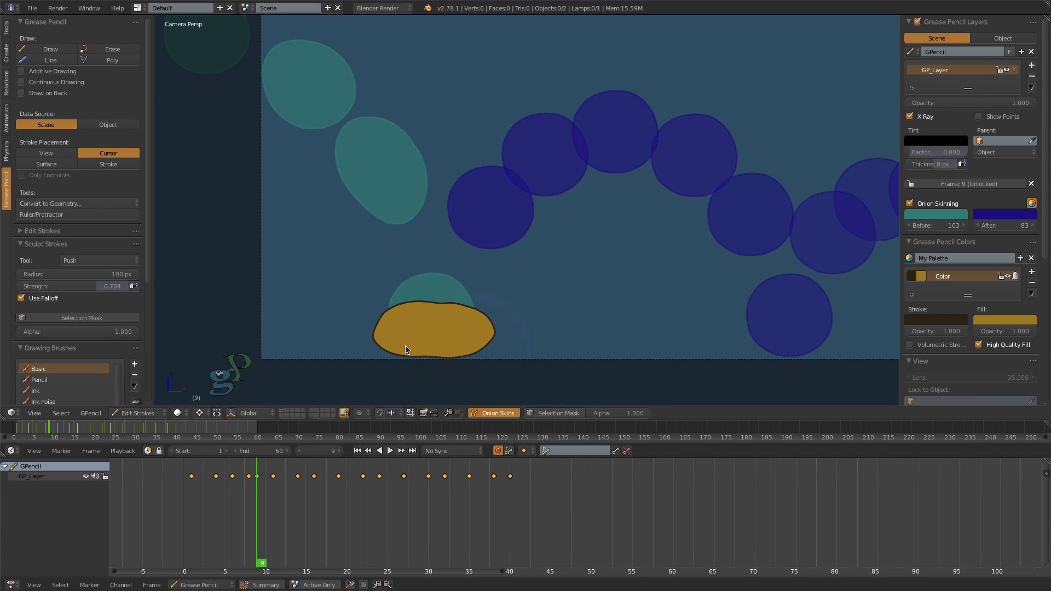
{"action": "left_click_drag", "start_coordinate": [406, 347], "coordinate": [379, 344]}
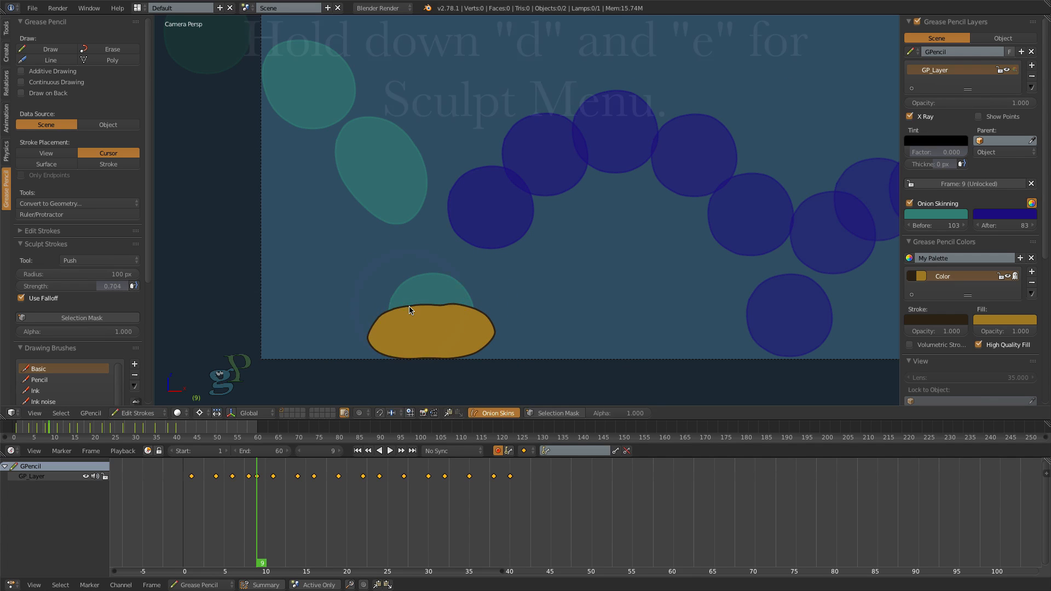
- Smooth the squashed oval's outline with the Smooth brush and move its stroke end point to close the gap at the upper left
{"action": "key", "text": "d+e"}
{"action": "left_click", "coordinate": [345, 250]}
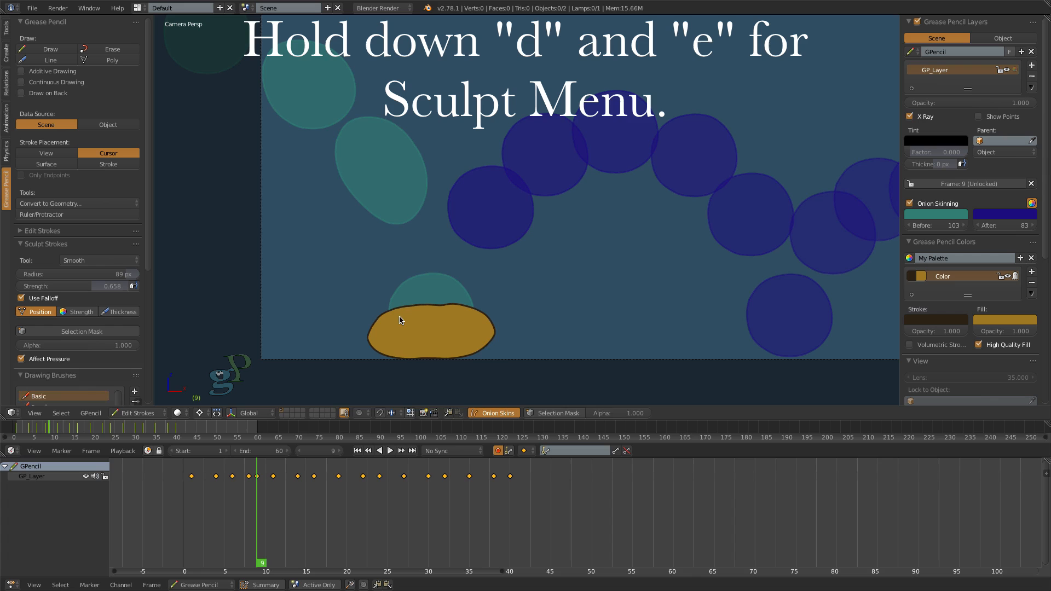
{"action": "key", "text": "Escape"}
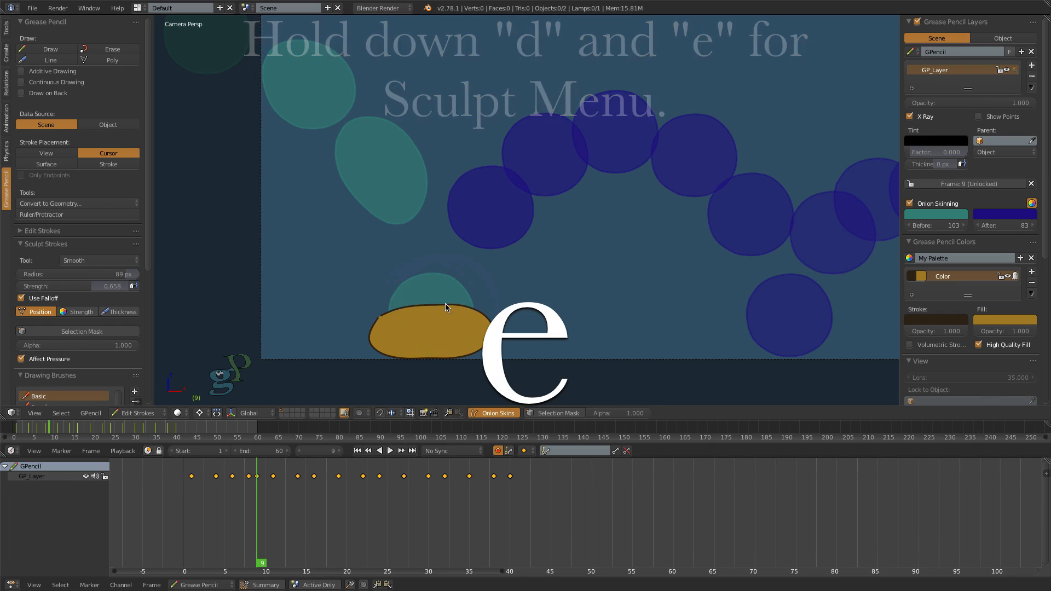
{"action": "scroll", "coordinate": [368, 310], "scroll_direction": "up", "scroll_amount": 8}
{"action": "scroll", "coordinate": [385, 327], "scroll_direction": "up", "scroll_amount": 3}
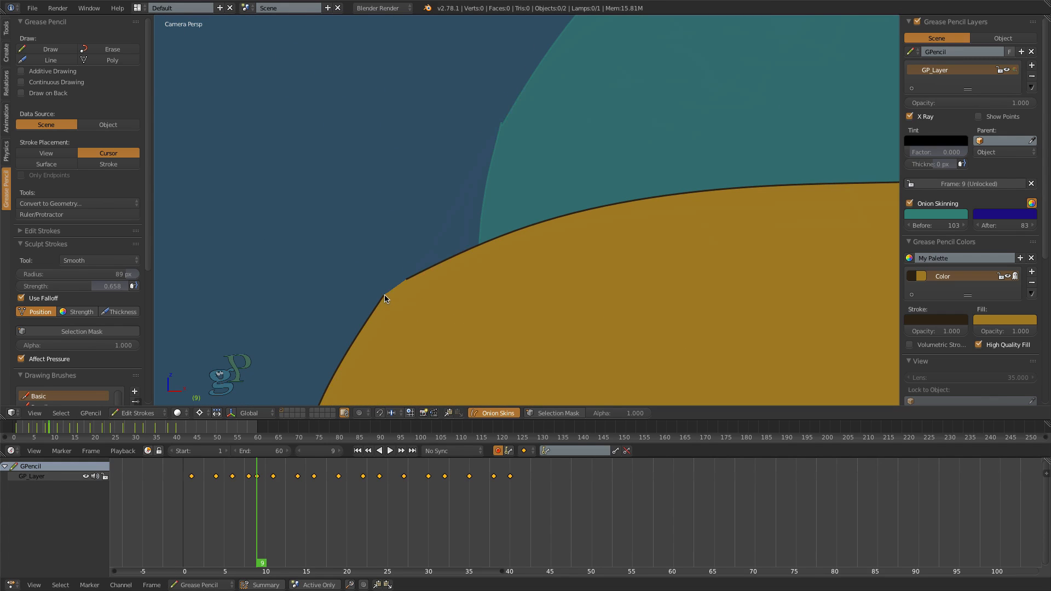
{"action": "right_click_drag", "start_coordinate": [385, 295], "coordinate": [397, 286]}
{"action": "scroll", "coordinate": [367, 258], "scroll_direction": "down", "scroll_amount": 5}
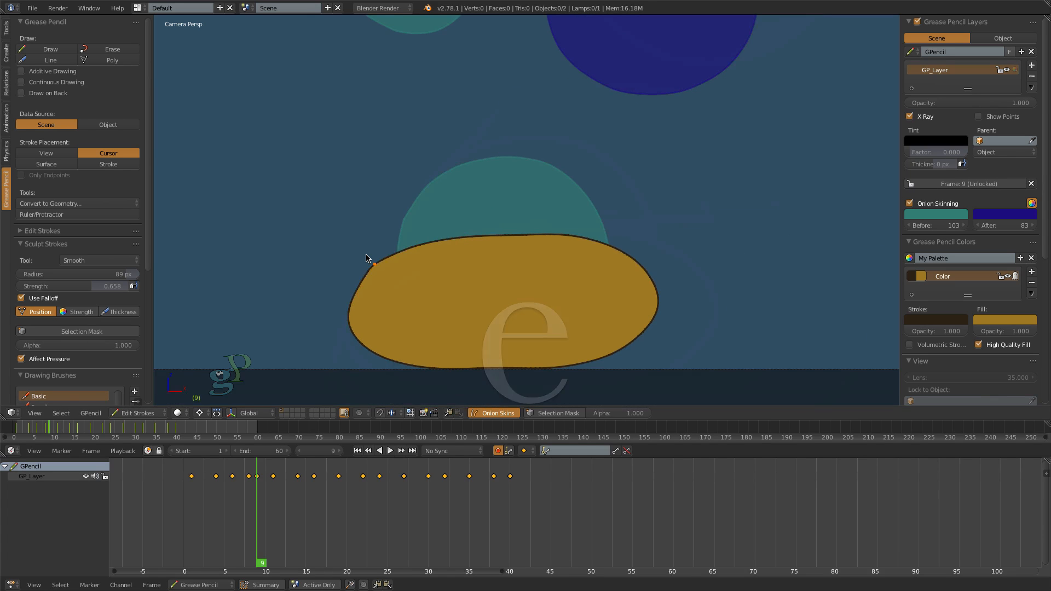
{"action": "key", "text": "Escape"}
{"action": "key", "text": "super+z"}
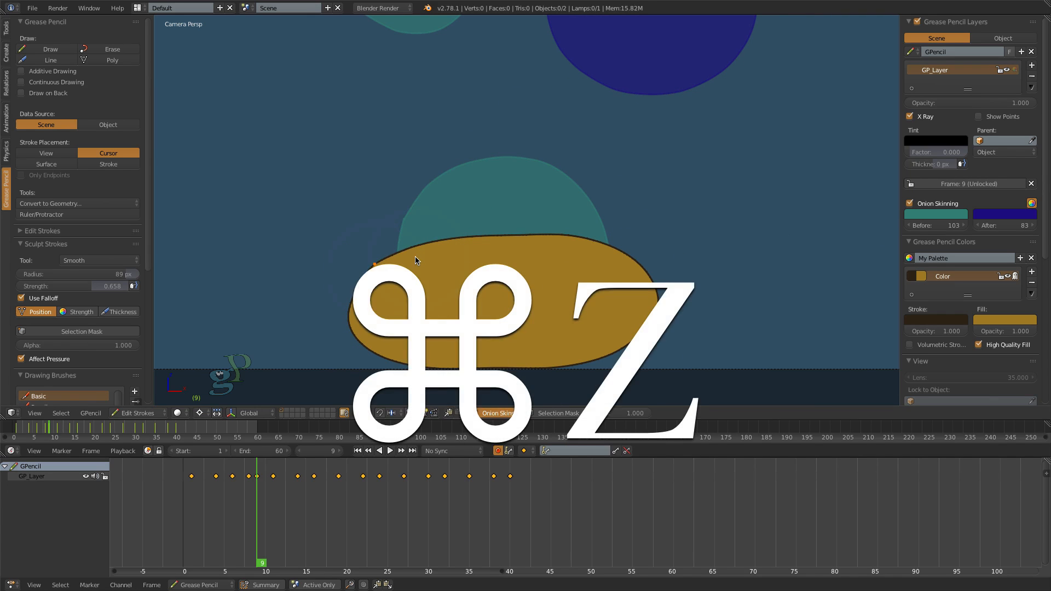
- Switch back to the Push brush, round off the squashed oval's upper-left and lower-right edges, and deselect all points
{"action": "key", "text": "super+d"}
{"action": "left_click", "coordinate": [422, 323]}
{"action": "key", "text": "e"}
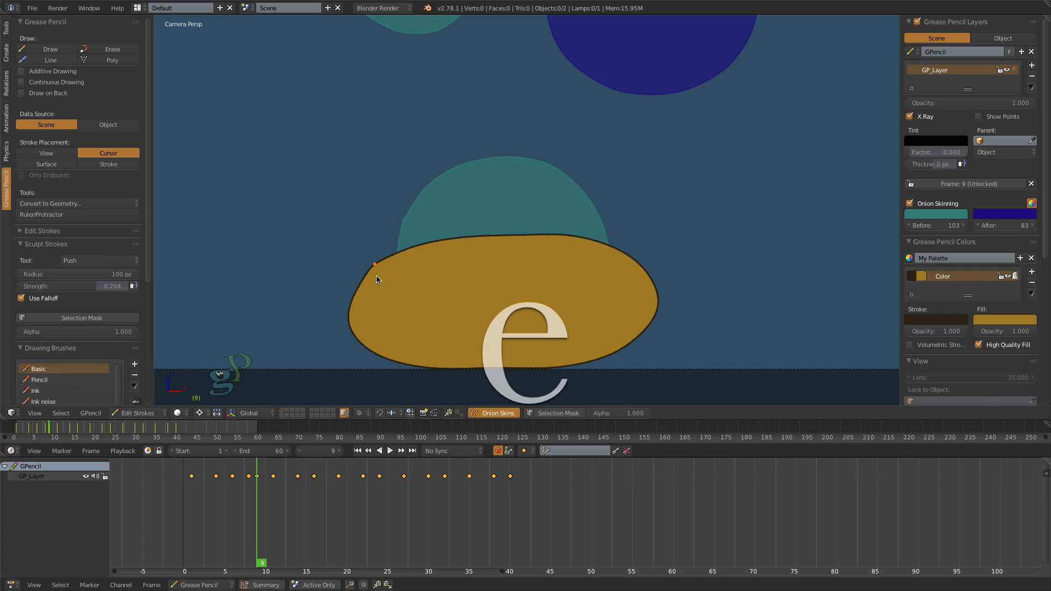
{"action": "left_click_drag", "start_coordinate": [376, 264], "coordinate": [379, 267]}
{"action": "key", "text": "e"}
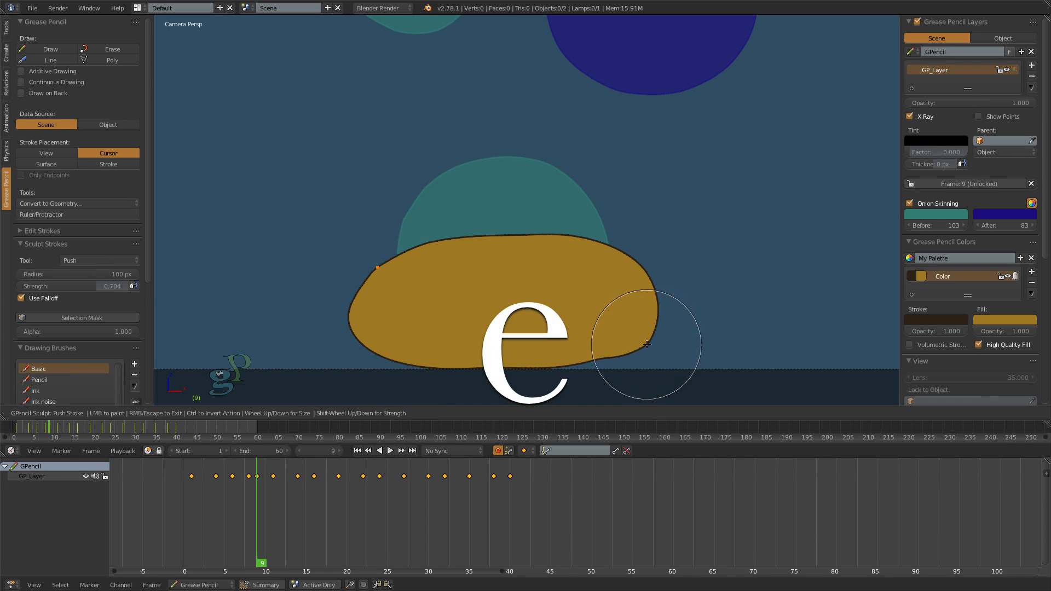
{"action": "scroll", "coordinate": [719, 285], "scroll_direction": "down", "scroll_amount": 1}
{"action": "scroll", "coordinate": [718, 286], "scroll_direction": "down", "scroll_amount": 3}
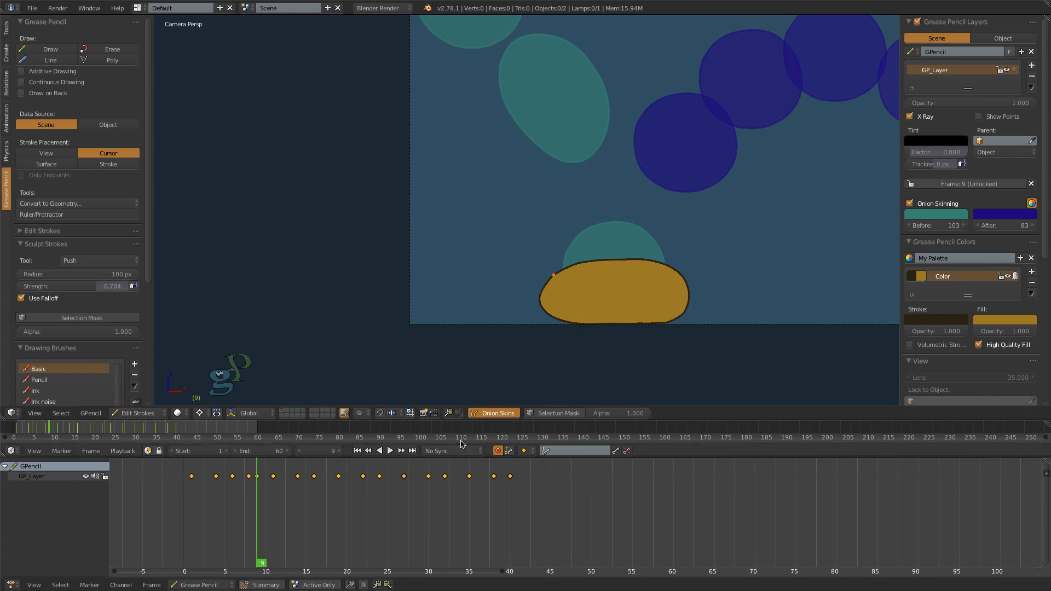
{"action": "scroll", "coordinate": [585, 353], "scroll_direction": "down", "scroll_amount": 2}
{"action": "scroll", "coordinate": [585, 353], "scroll_direction": "down", "scroll_amount": 4}
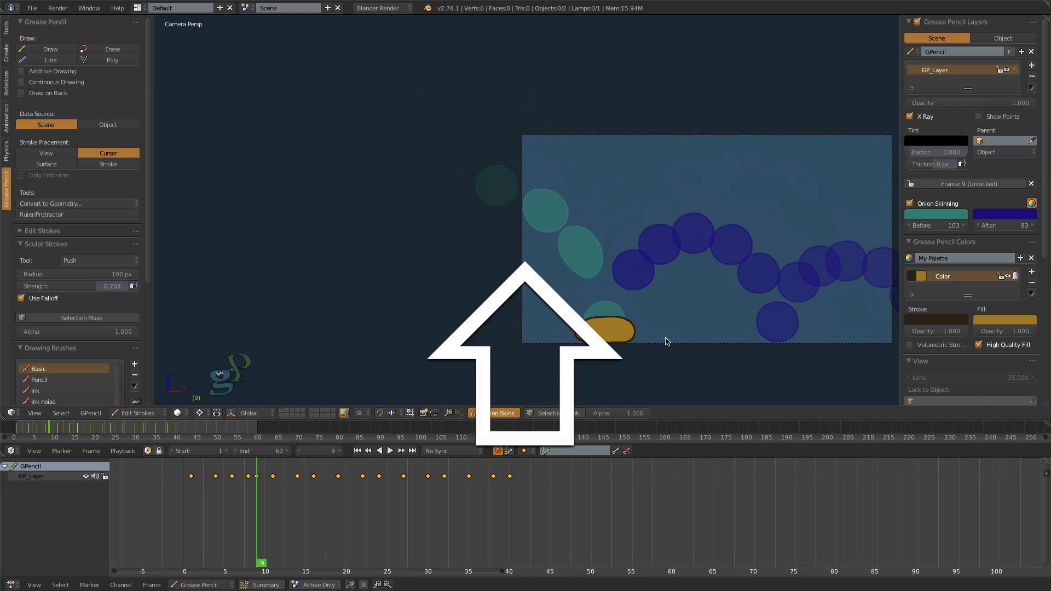
{"action": "middle_click_drag", "start_coordinate": [664, 343], "coordinate": [430, 312], "text": "shift"}
{"action": "scroll", "coordinate": [425, 321], "scroll_direction": "up", "scroll_amount": 2}
{"action": "key", "text": "a"}
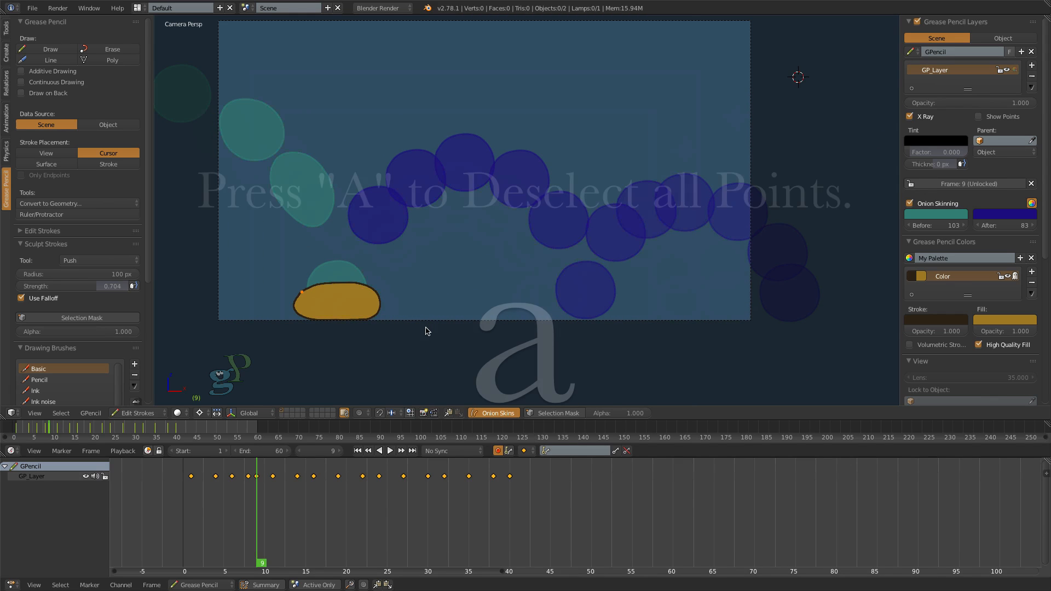
- Play the animation from frame 1 to check the squash at the first bounce
{"action": "left_click", "coordinate": [359, 450]}
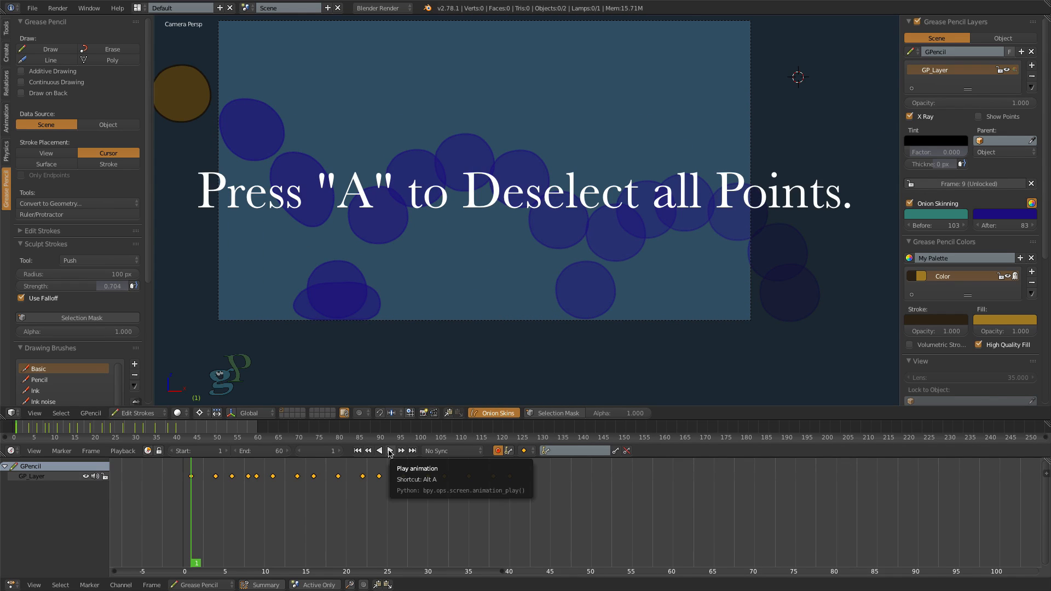
{"action": "left_click", "coordinate": [389, 451]}
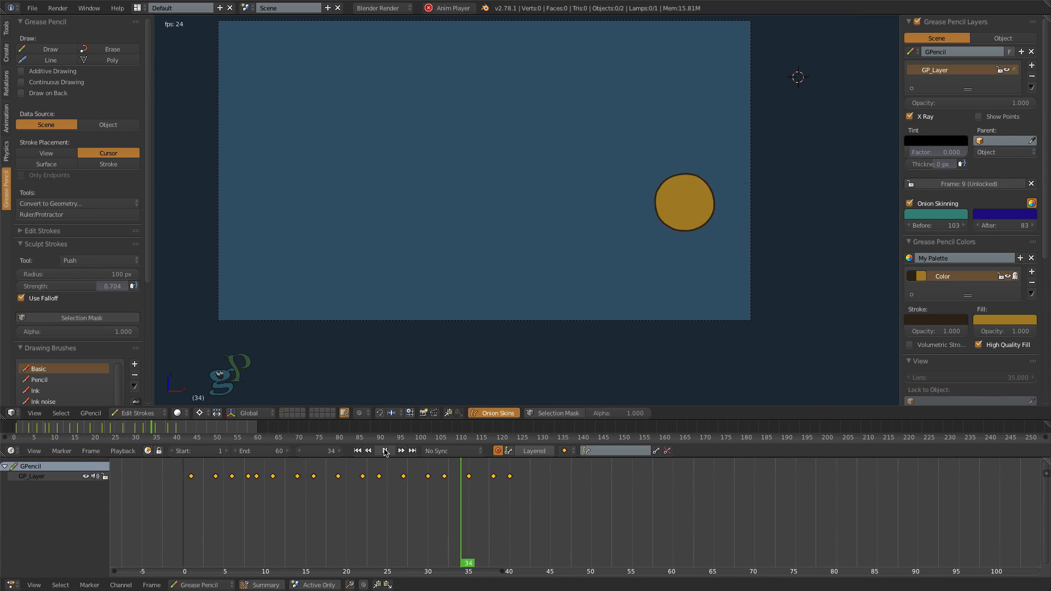
{"action": "left_click", "coordinate": [386, 451]}
- At frame 10, push the left edge of the squashed oval inward with the Push brush
{"action": "left_click_drag", "start_coordinate": [512, 502], "coordinate": [266, 542]}
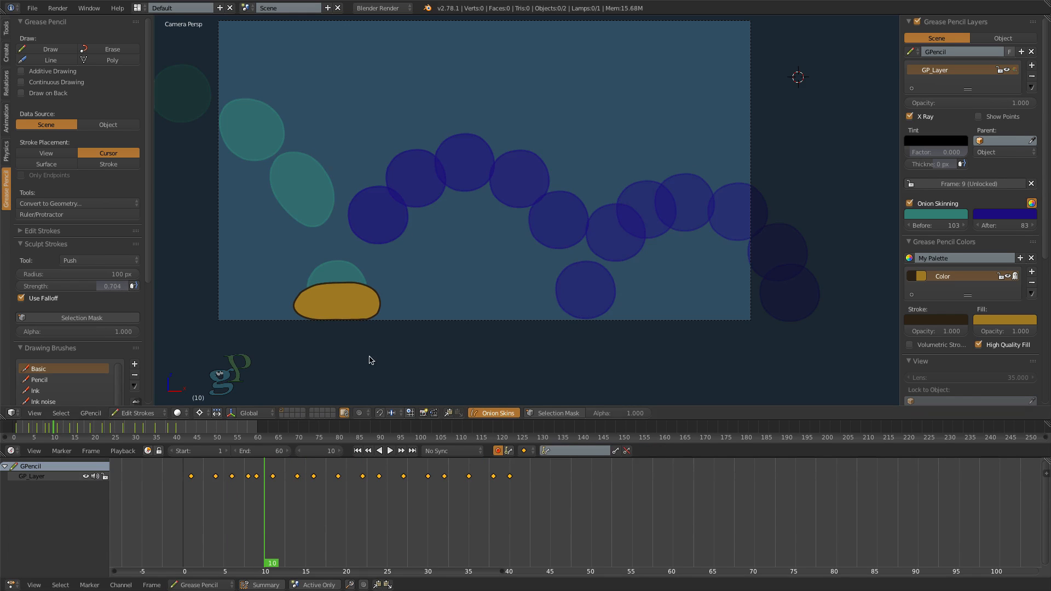
{"action": "scroll", "coordinate": [392, 293], "scroll_direction": "up", "scroll_amount": 4}
{"action": "key", "text": "e"}
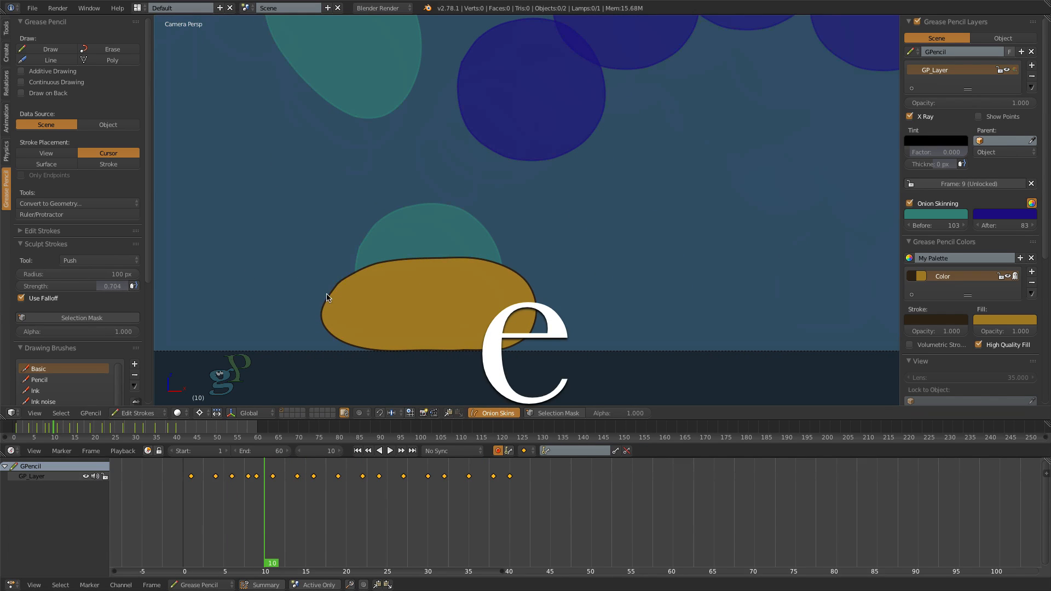
{"action": "left_click_drag", "start_coordinate": [314, 307], "coordinate": [331, 294]}
{"action": "scroll", "coordinate": [331, 294], "scroll_direction": "down", "scroll_amount": 3}
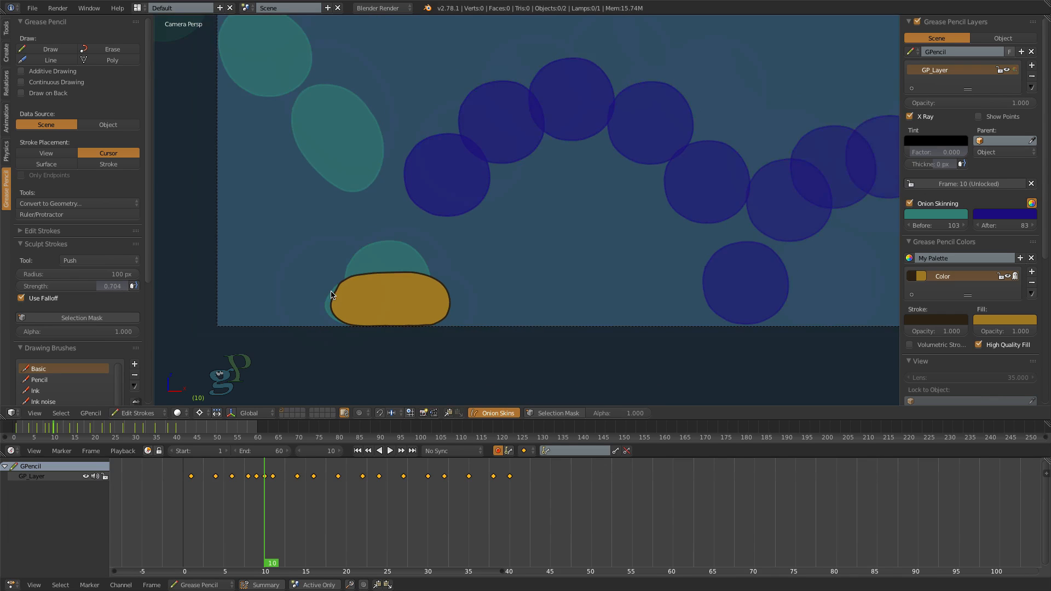
- Sculpt the frame 10 shape into an oval stretched up and to the right, along its rebound from the ground
{"action": "key", "text": "e"}
{"action": "left_click_drag", "start_coordinate": [423, 326], "coordinate": [420, 313]}
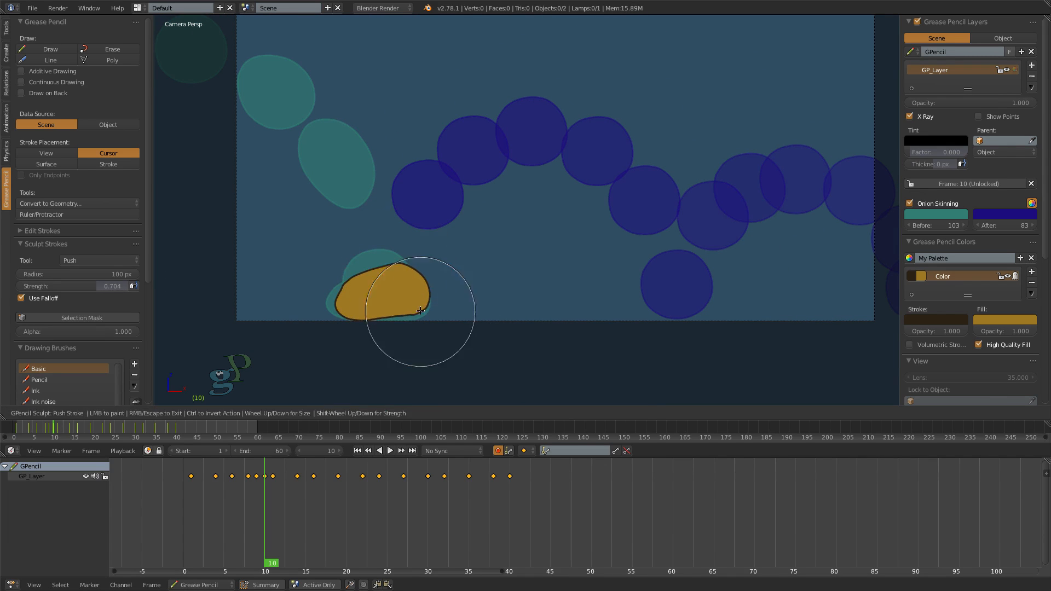
{"action": "mouse_move", "coordinate": [401, 272]}
{"action": "left_mouse_down"}
{"action": "mouse_move", "coordinate": [399, 257]}
{"action": "mouse_move", "coordinate": [379, 264]}
{"action": "mouse_move", "coordinate": [376, 254]}
{"action": "left_mouse_up"}
{"action": "left_click_drag", "start_coordinate": [342, 311], "coordinate": [357, 309]}
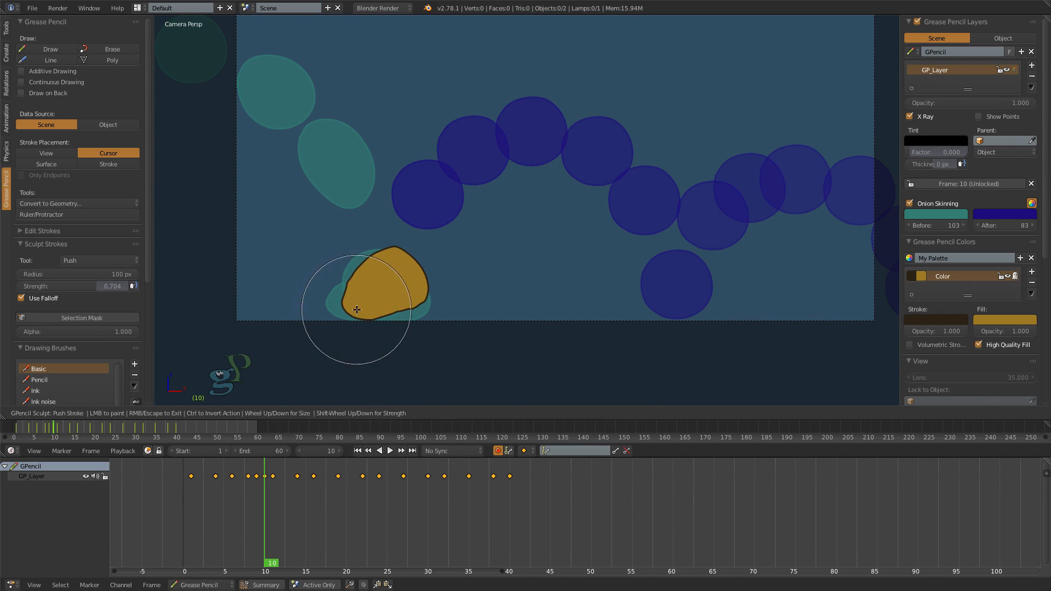
{"action": "left_click_drag", "start_coordinate": [433, 305], "coordinate": [402, 251]}
{"action": "left_click_drag", "start_coordinate": [434, 282], "coordinate": [420, 278]}
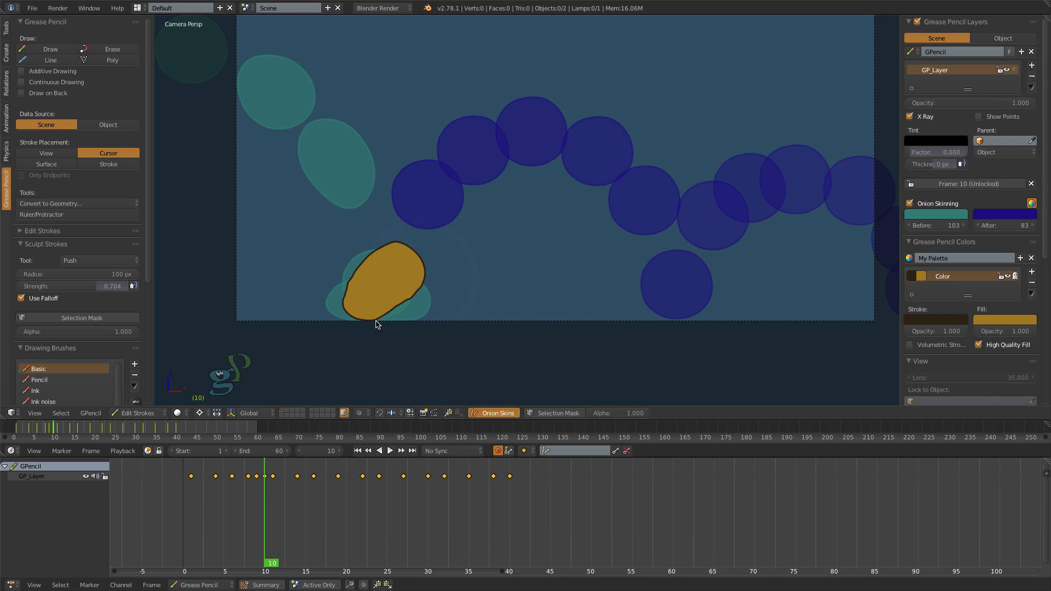
{"action": "scroll", "coordinate": [377, 323], "scroll_direction": "up", "scroll_amount": 3}
{"action": "key", "text": "e"}
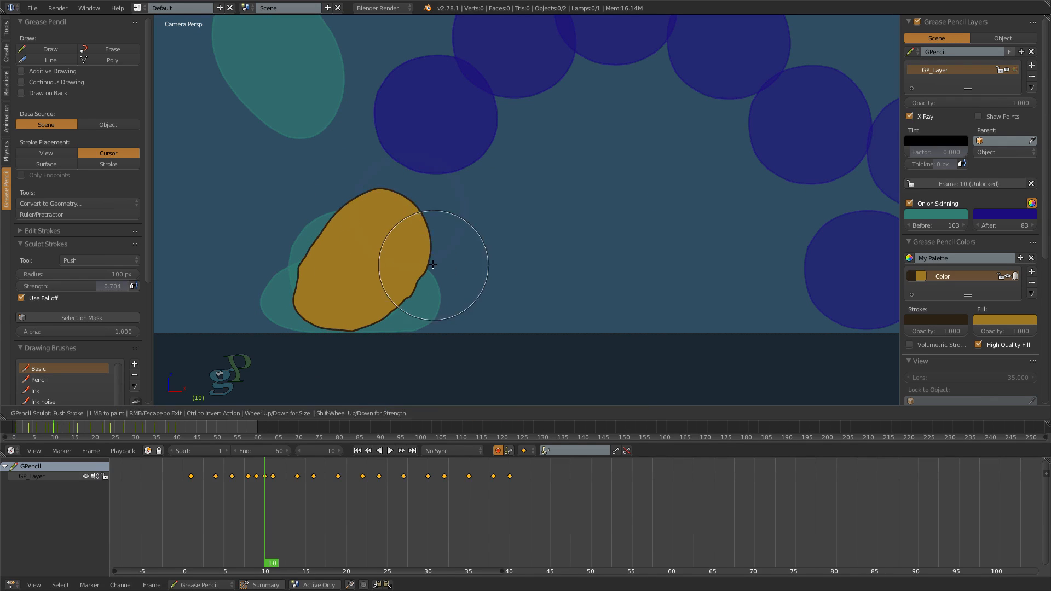
- Smooth the stretched oval's outline with the Smooth brush and move its stroke end point to close the gap on the left edge
{"action": "key", "text": "e"}
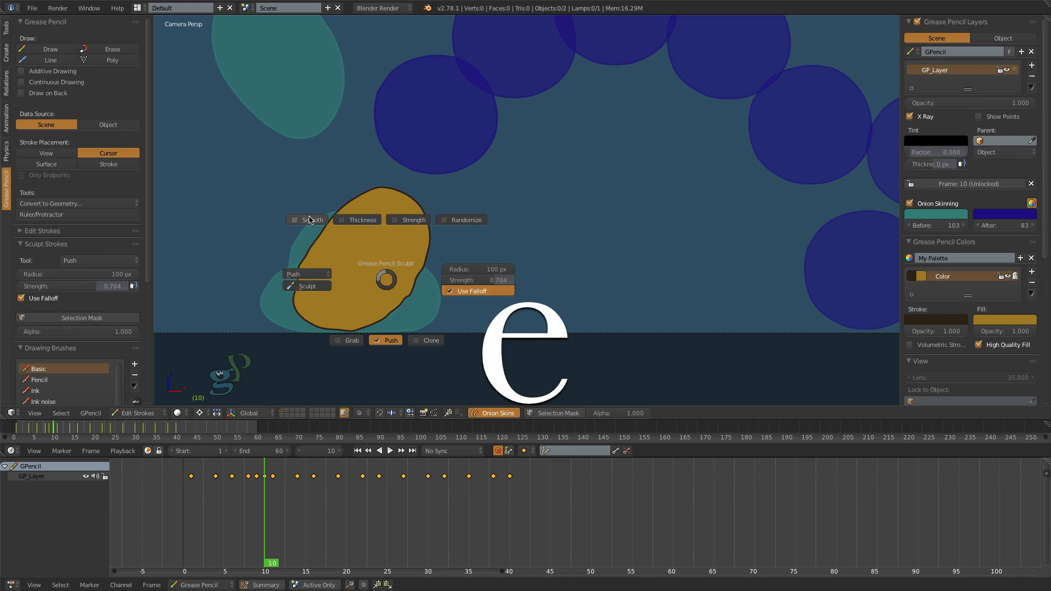
{"action": "left_click", "coordinate": [334, 235]}
{"action": "key", "text": "e"}
{"action": "key", "text": "Escape"}
{"action": "scroll", "coordinate": [328, 263], "scroll_direction": "up", "scroll_amount": 6}
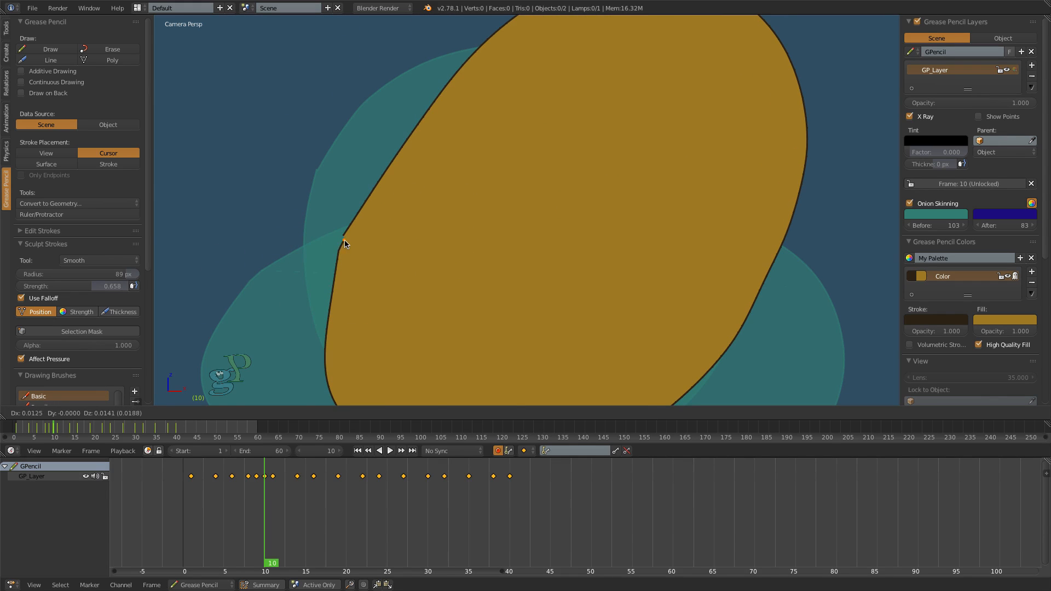
{"action": "scroll", "coordinate": [428, 286], "scroll_direction": "down", "scroll_amount": 5}
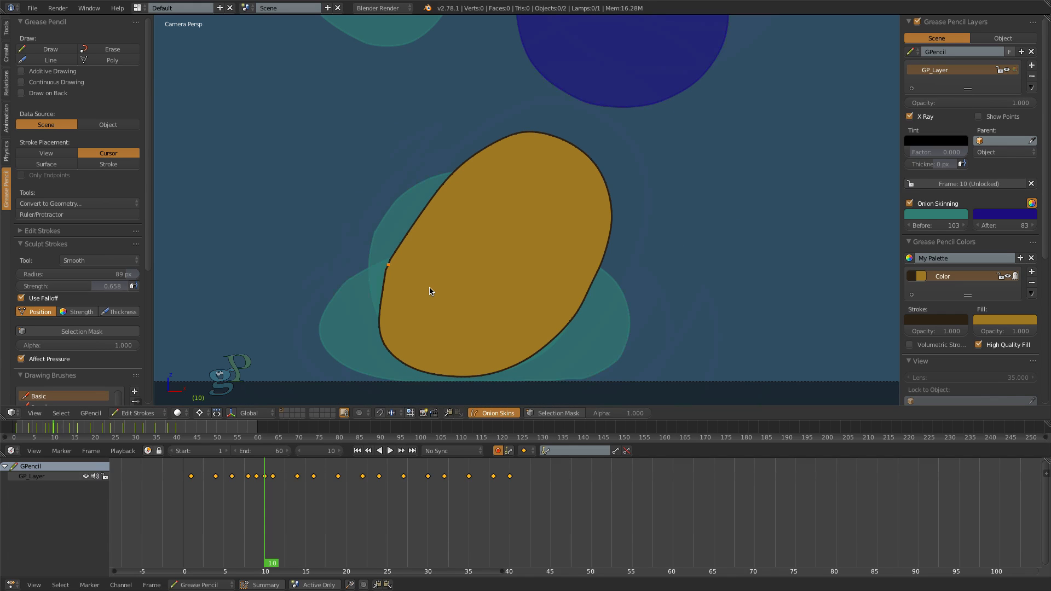
- Switch back to the Push brush, refine the stretched oval's left and upper edges, and deselect all points
{"action": "key", "text": "e"}
{"action": "left_click", "coordinate": [431, 345]}
{"action": "scroll", "coordinate": [432, 343], "scroll_direction": "down", "scroll_amount": 2}
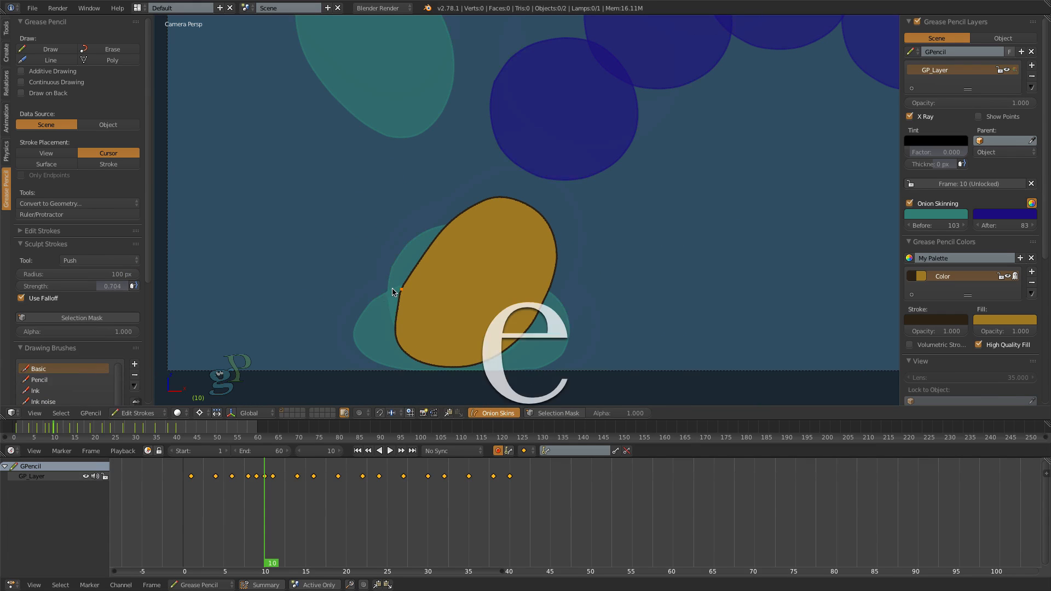
{"action": "key", "text": "e"}
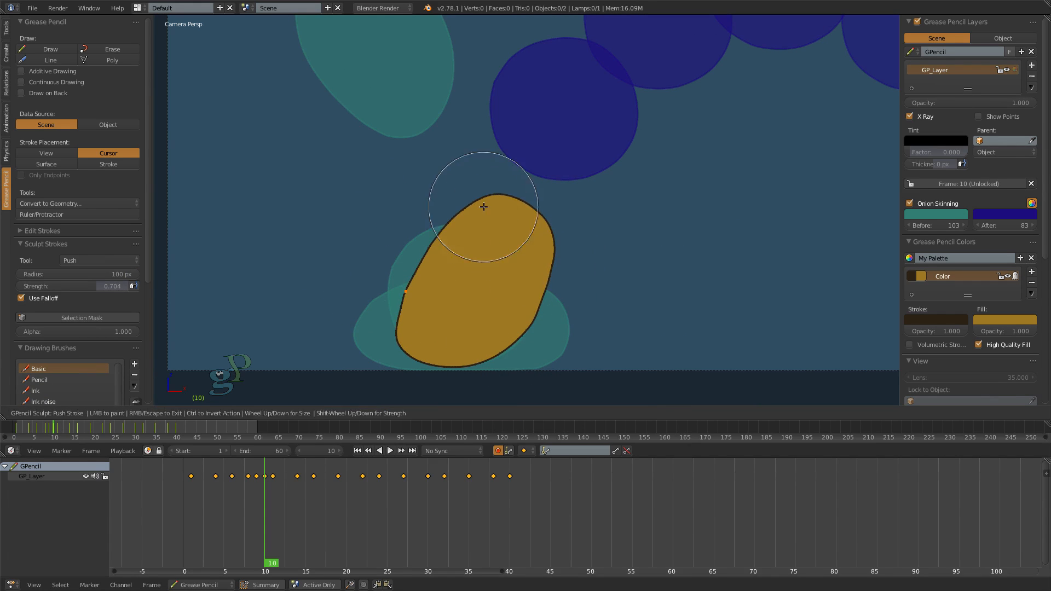
{"action": "key", "text": "Escape"}
{"action": "scroll", "coordinate": [627, 286], "scroll_direction": "down", "scroll_amount": 4}
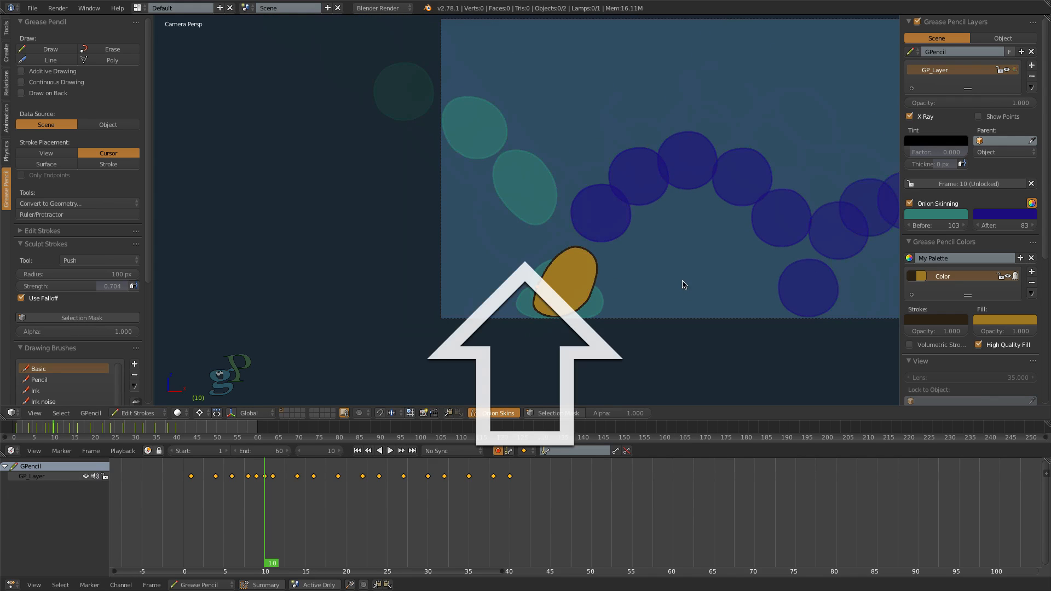
{"action": "key", "text": "a"}
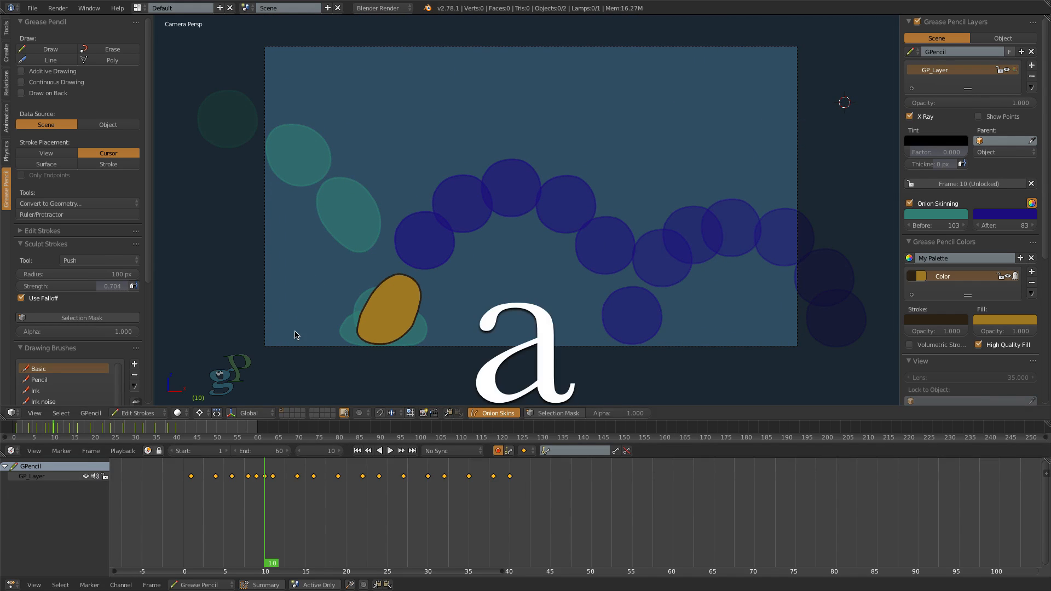
- Play the animation from frame 1 to check the squash and rebound stretch, stopping near frame 14
{"action": "left_click", "coordinate": [358, 451]}
{"action": "left_click", "coordinate": [391, 451]}
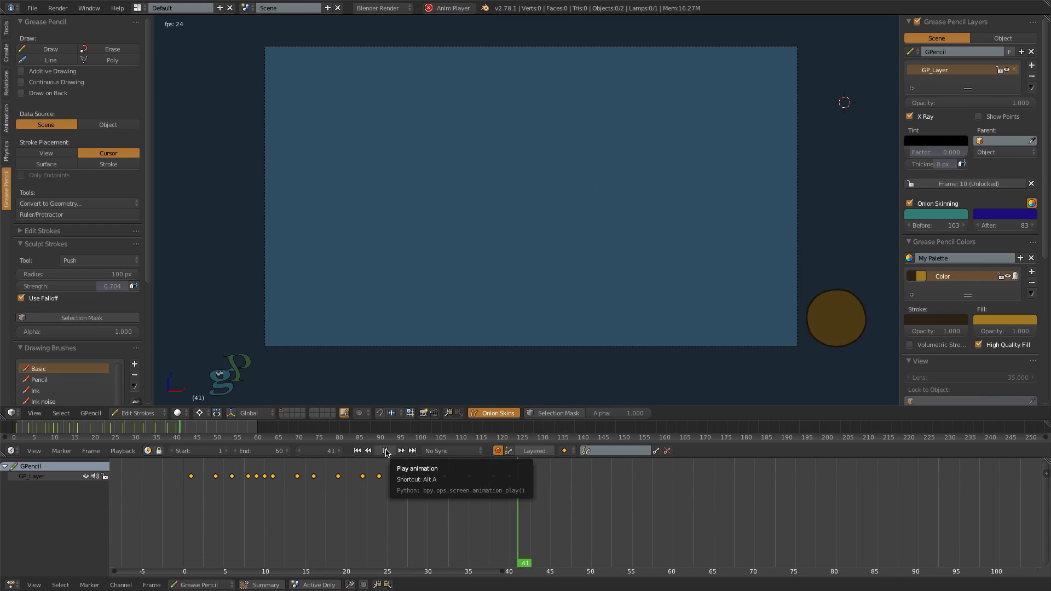
{"action": "left_click", "coordinate": [386, 450]}
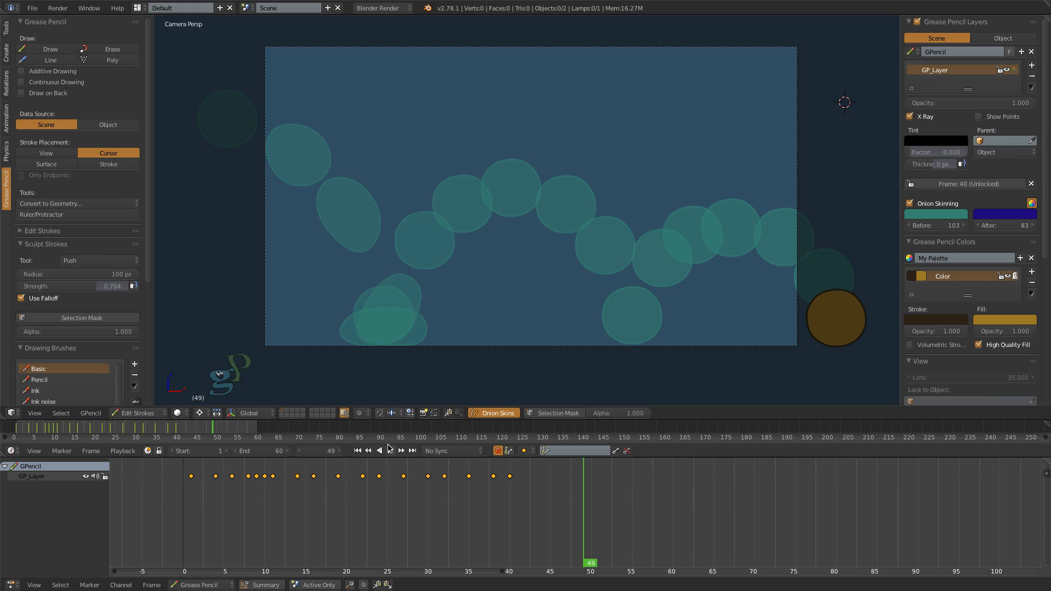
{"action": "left_click", "coordinate": [390, 450]}
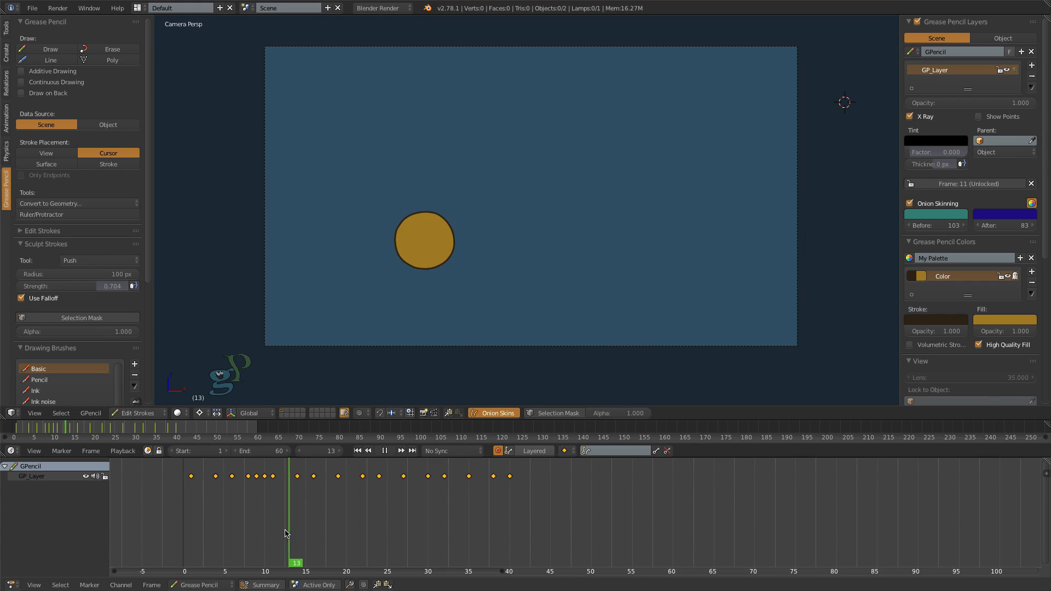
{"action": "key", "text": "alt+a"}
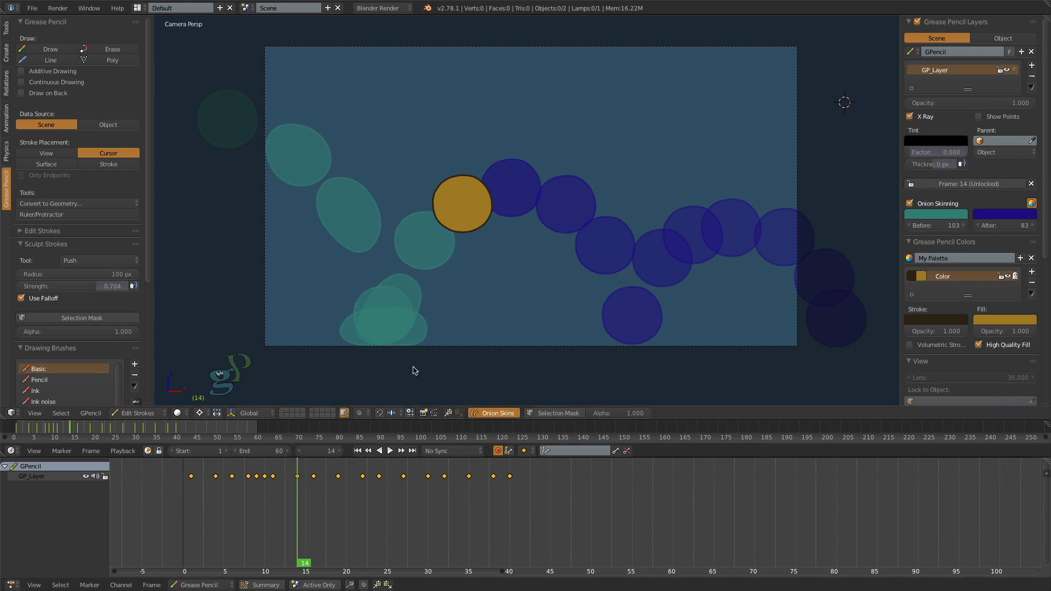
- Sculpt the frame 11 circle with the Push brush into an oval stretched up and to the right along the first rebound
{"action": "left_click_drag", "start_coordinate": [300, 557], "coordinate": [273, 557]}
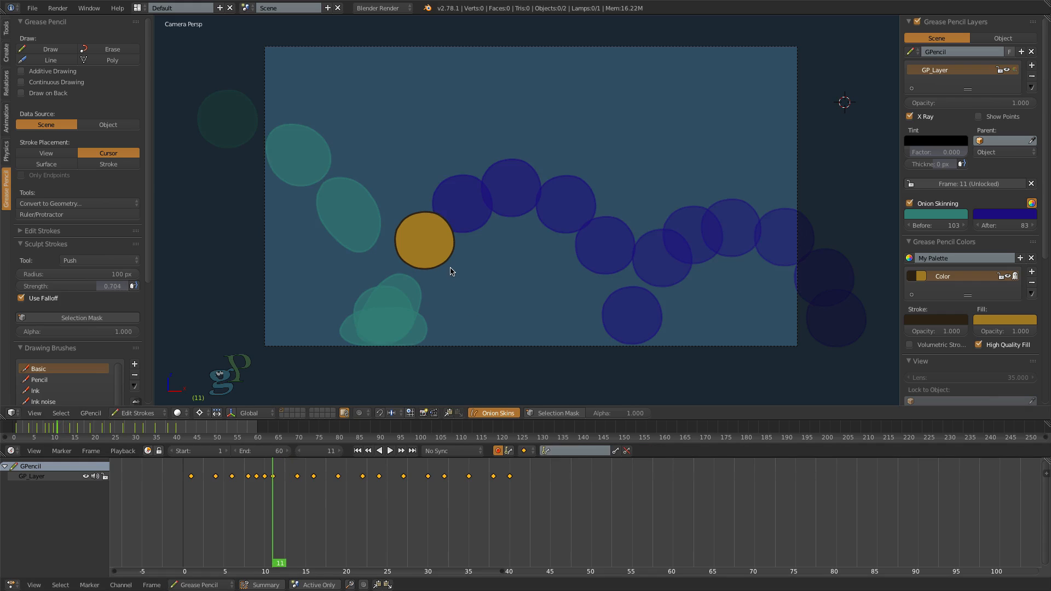
{"action": "key", "text": "e"}
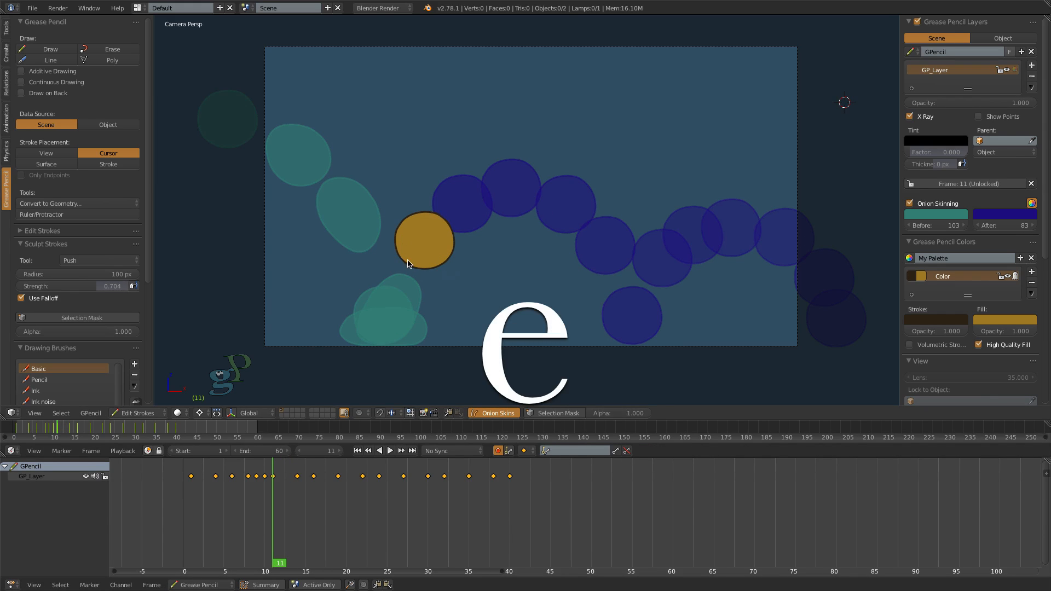
{"action": "left_click_drag", "start_coordinate": [408, 260], "coordinate": [404, 271]}
{"action": "left_click_drag", "start_coordinate": [402, 225], "coordinate": [410, 234]}
{"action": "mouse_move", "coordinate": [442, 270]}
{"action": "left_mouse_down"}
{"action": "mouse_move", "coordinate": [439, 216]}
{"action": "mouse_move", "coordinate": [417, 285]}
{"action": "left_mouse_up"}
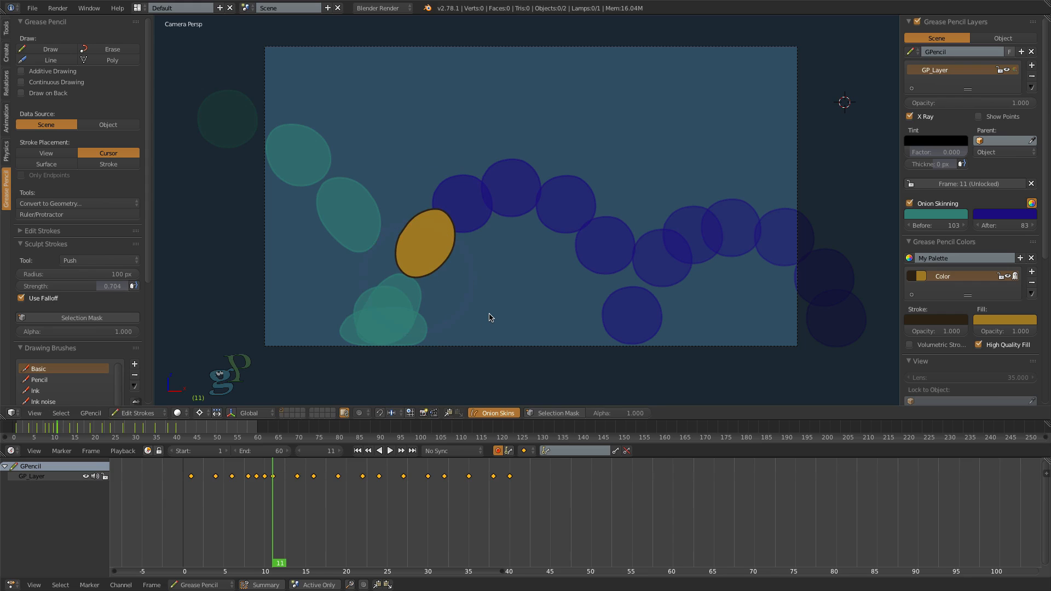
- Push the frame 14 circle into a slight oval tilted up and to the right along the rising arc
{"action": "key", "text": "Up"}
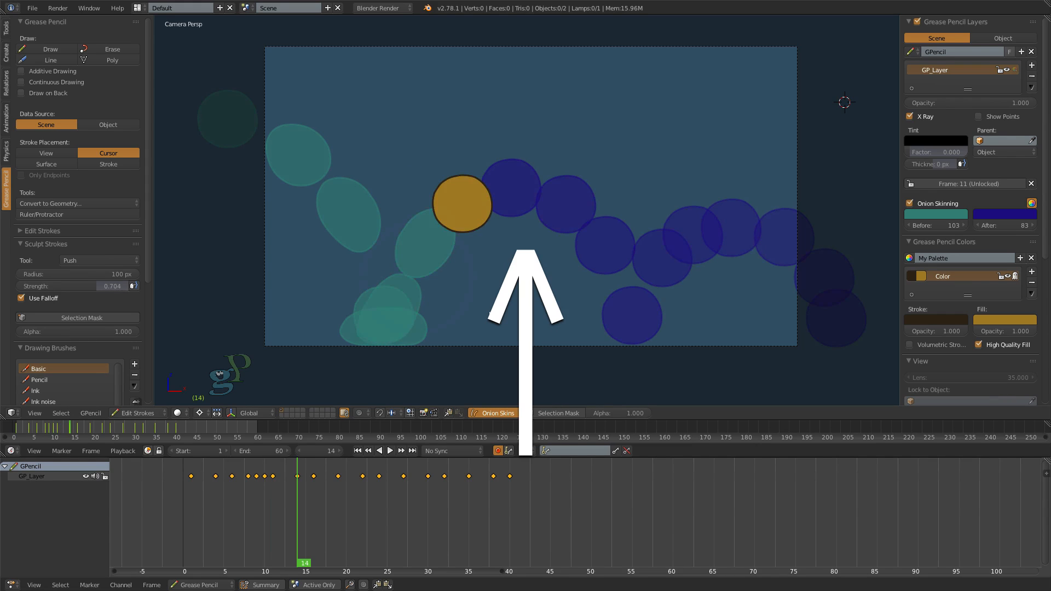
{"action": "key", "text": "e"}
{"action": "mouse_move", "coordinate": [459, 212]}
{"action": "left_mouse_down"}
{"action": "mouse_move", "coordinate": [452, 222]}
{"action": "mouse_move", "coordinate": [470, 179]}
{"action": "left_mouse_up"}
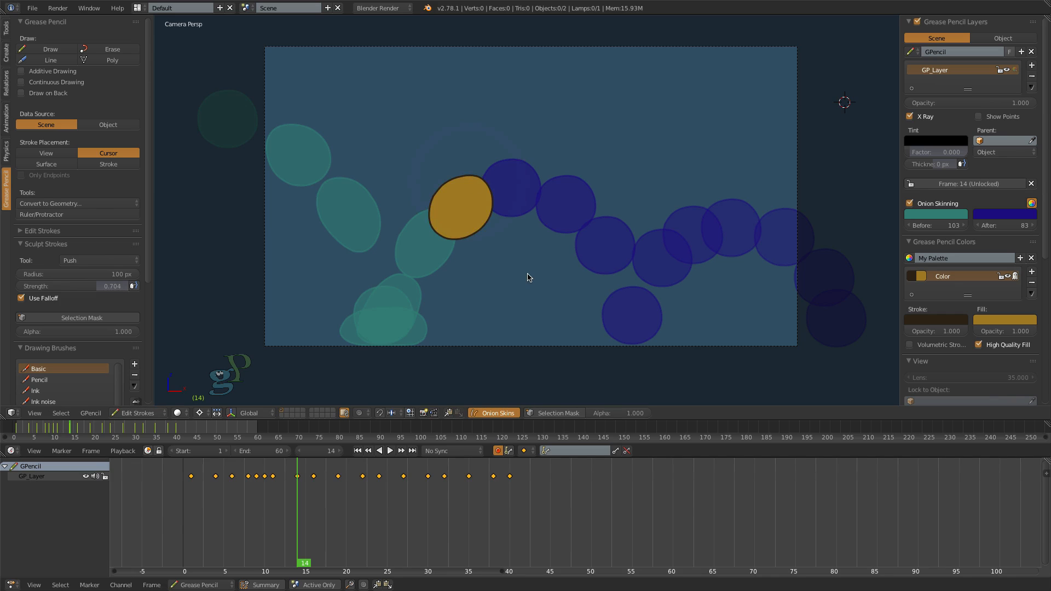
- Leave the arc's peak at frame 16 round and push the frame 19 circle into a slight oval tilted down and to the right
{"action": "key", "text": "Up"}
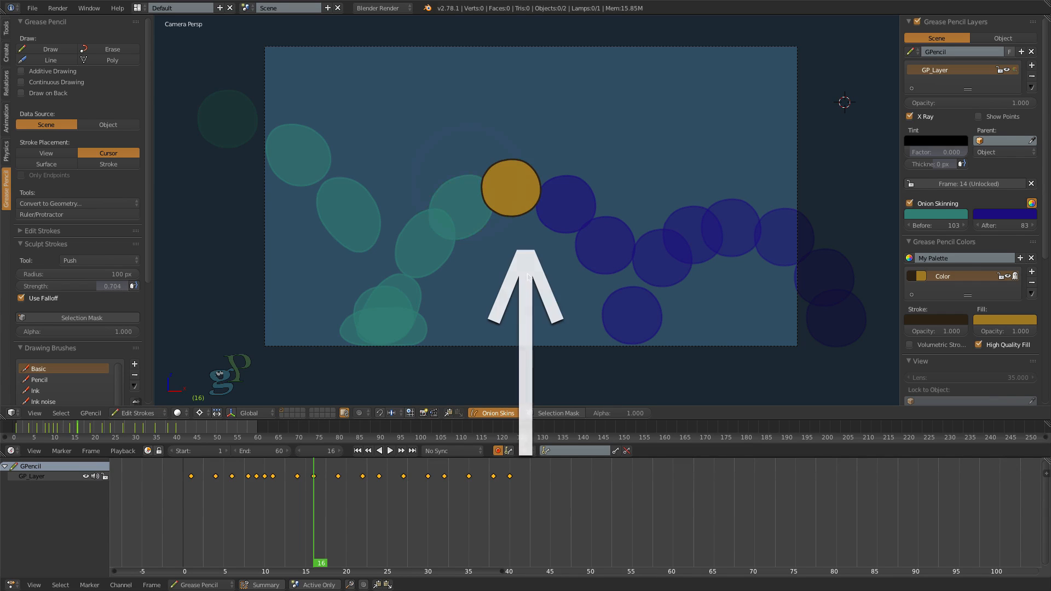
{"action": "key", "text": "Up"}
{"action": "key", "text": "e"}
{"action": "left_click_drag", "start_coordinate": [572, 211], "coordinate": [583, 183]}
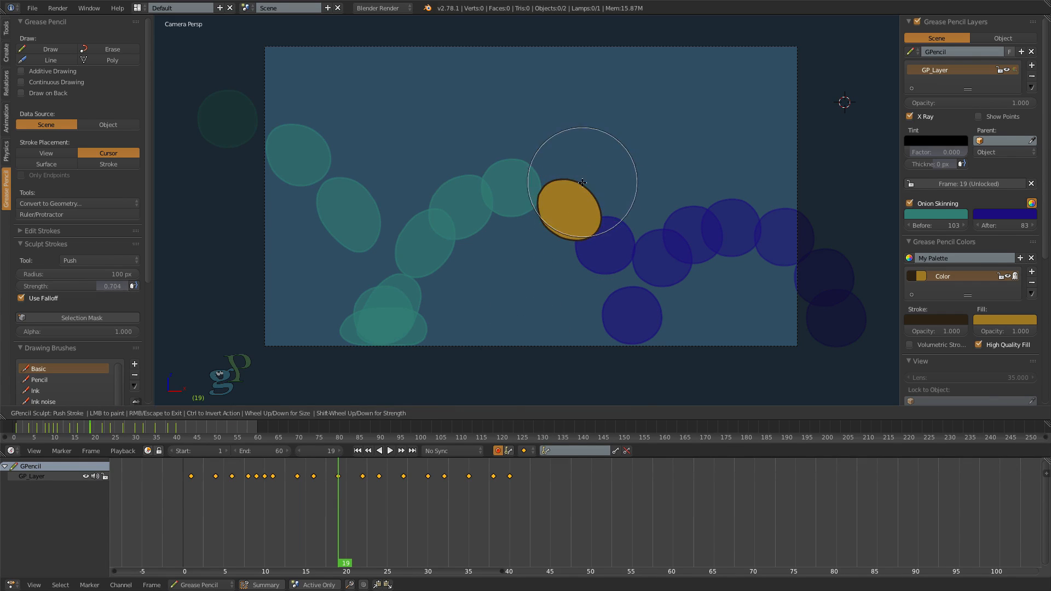
- Sculpt the frame 22 circle into a narrower oval stretched down and to the right toward the second ground contact
{"action": "key", "text": "Up"}
{"action": "key", "text": "e"}
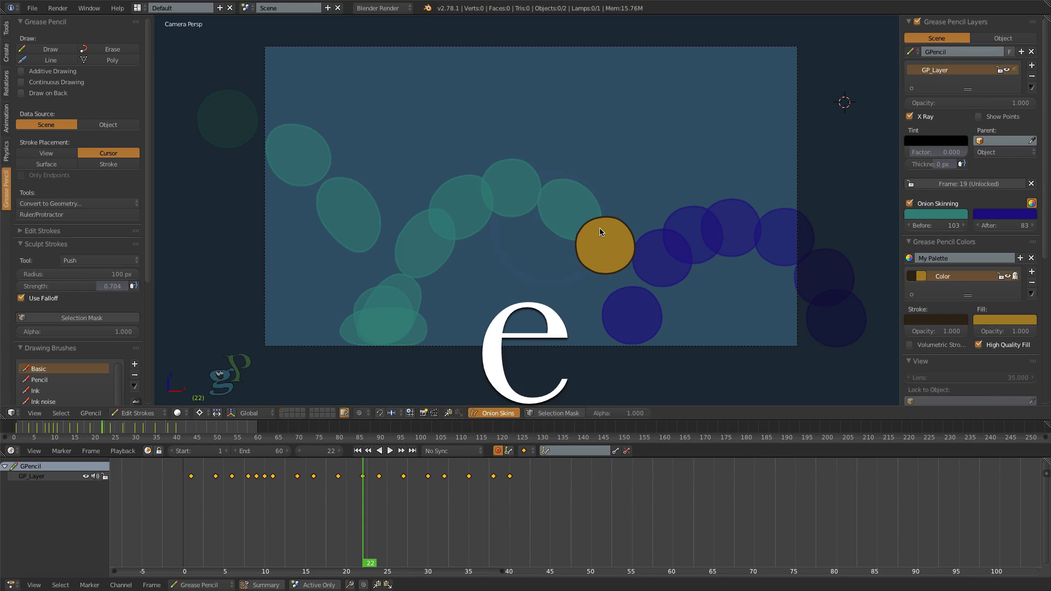
{"action": "left_click_drag", "start_coordinate": [600, 227], "coordinate": [589, 219]}
{"action": "left_click_drag", "start_coordinate": [612, 262], "coordinate": [615, 275]}
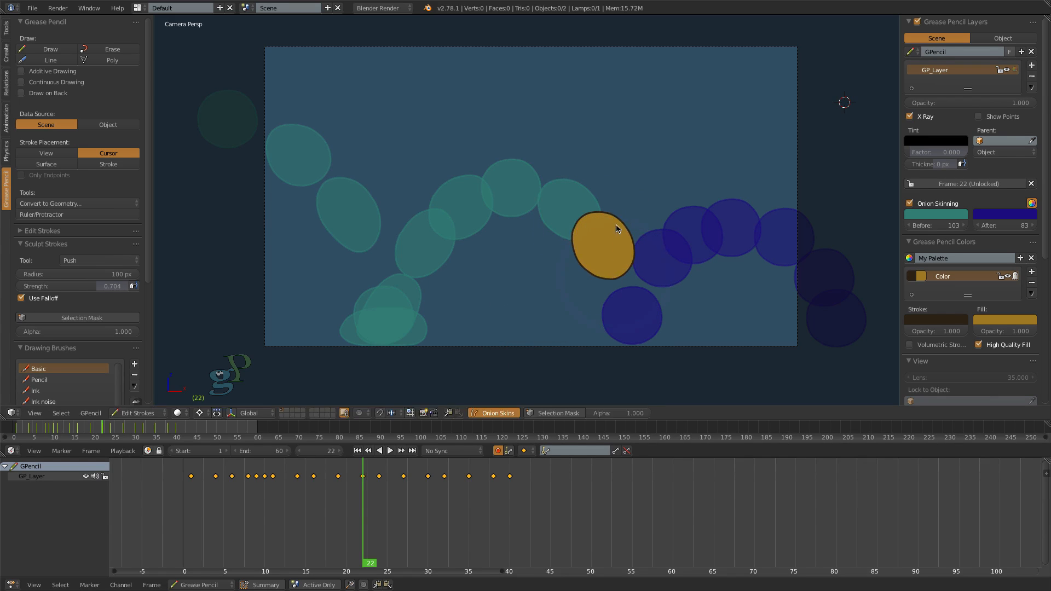
{"action": "left_click_drag", "start_coordinate": [625, 216], "coordinate": [617, 229]}
{"action": "left_click_drag", "start_coordinate": [584, 268], "coordinate": [624, 279]}
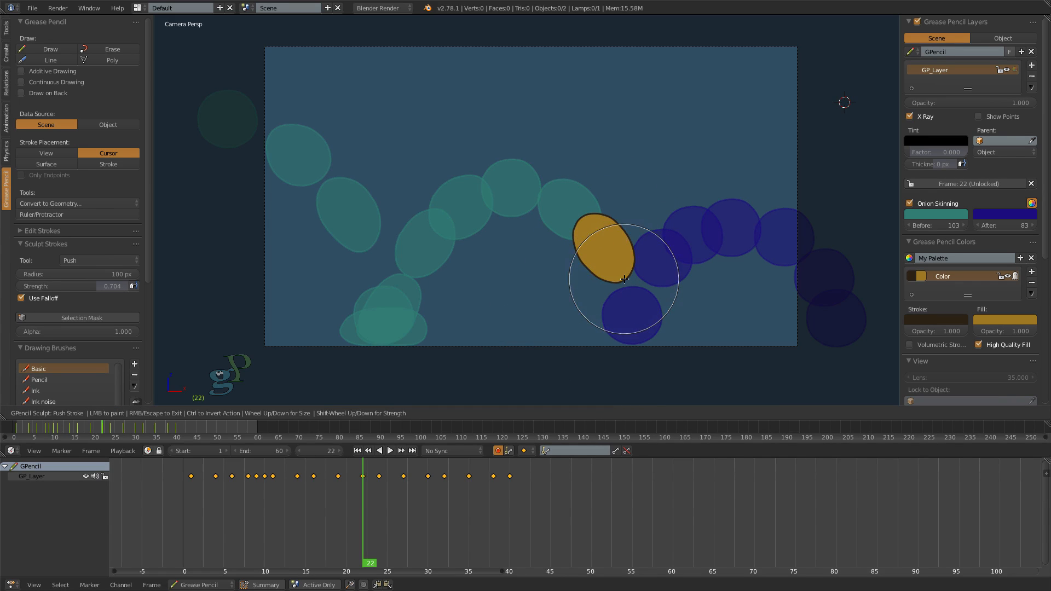
{"action": "key", "text": "e"}
{"action": "left_click_drag", "start_coordinate": [612, 213], "coordinate": [614, 214]}
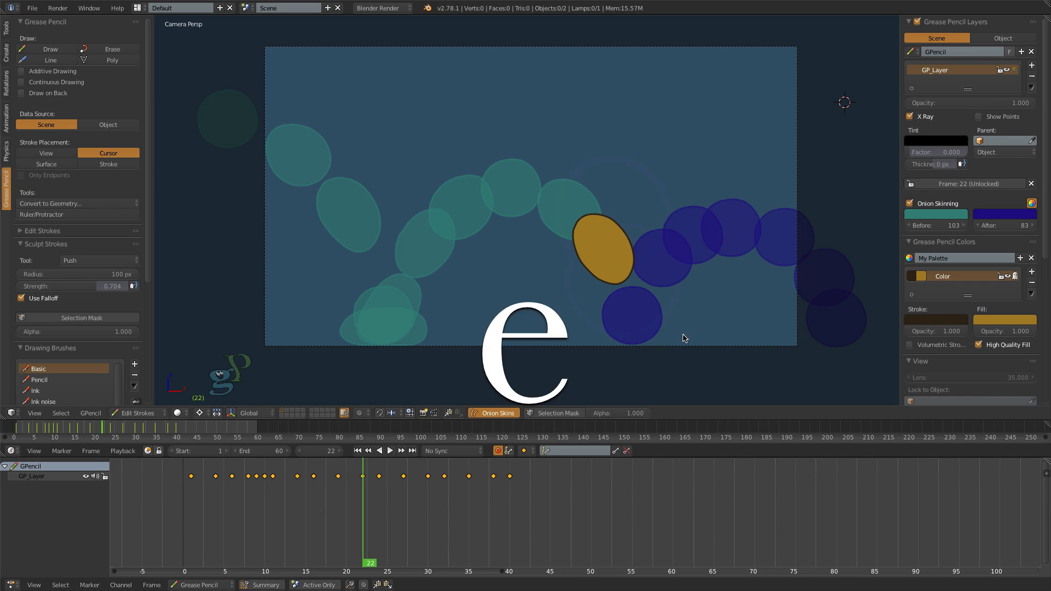
- At frame 26, sculpt the second ground contact drawing into a wide, flattened squash with its base on the ground
{"action": "key", "text": "Up"}
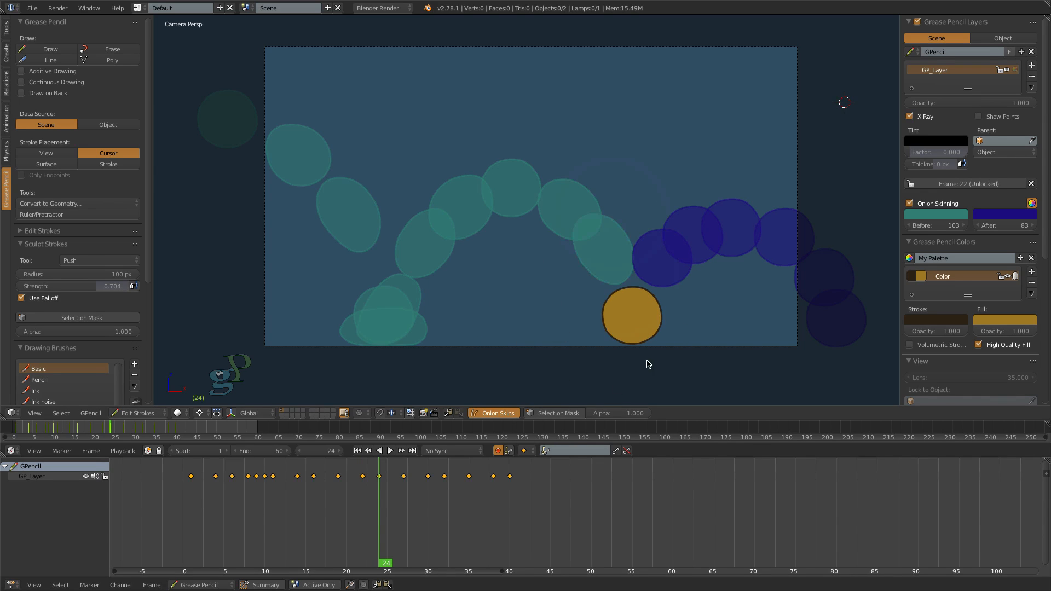
{"action": "key", "text": "Right"}
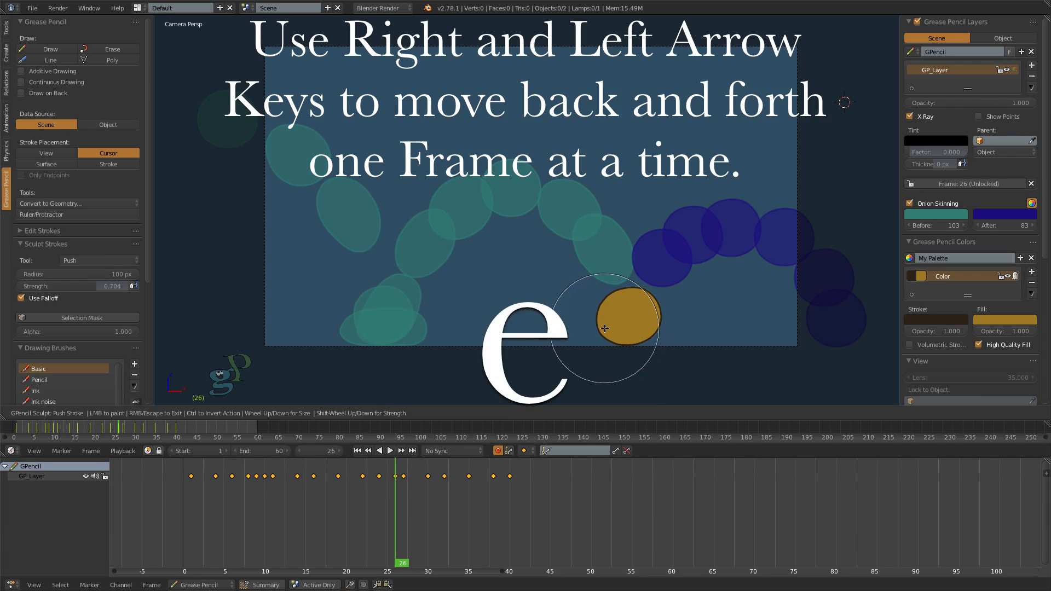
{"action": "mouse_move", "coordinate": [605, 329]}
{"action": "left_mouse_down"}
{"action": "mouse_move", "coordinate": [655, 323]}
{"action": "mouse_move", "coordinate": [633, 302]}
{"action": "left_mouse_up"}
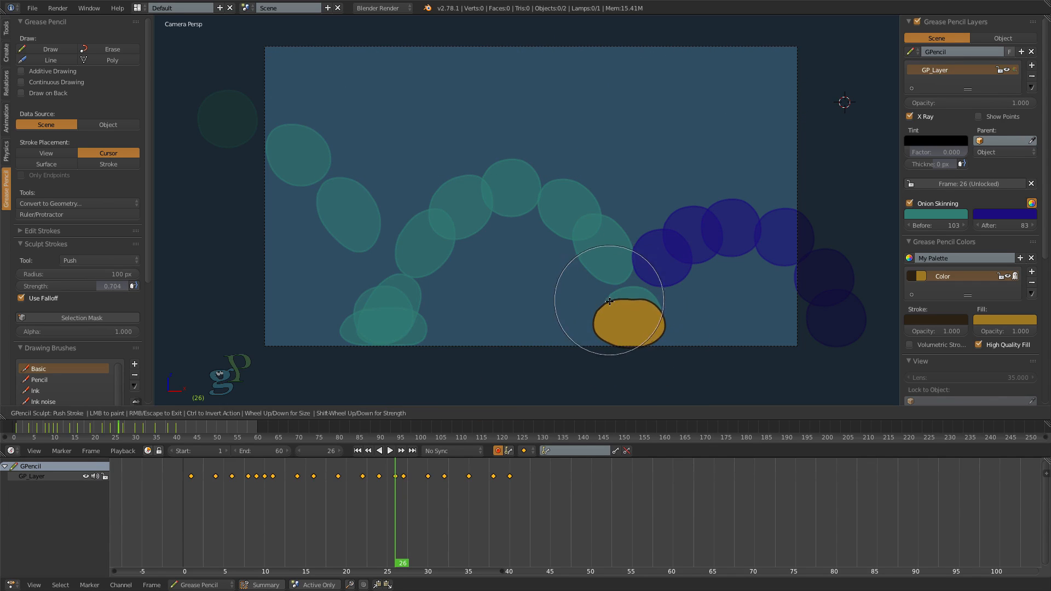
{"action": "key", "text": "Escape"}
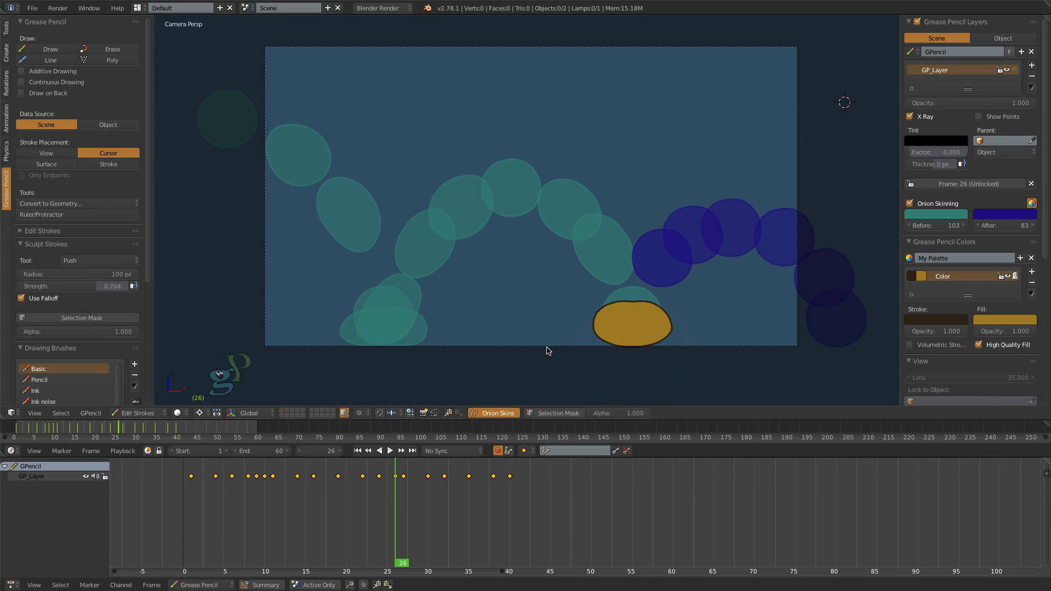
- Move the frame 27 keyframe to frame 60 and sculpt a replacement at frame 27 into a smoothed oval stretched up and to the right
{"action": "key", "text": "Right"}
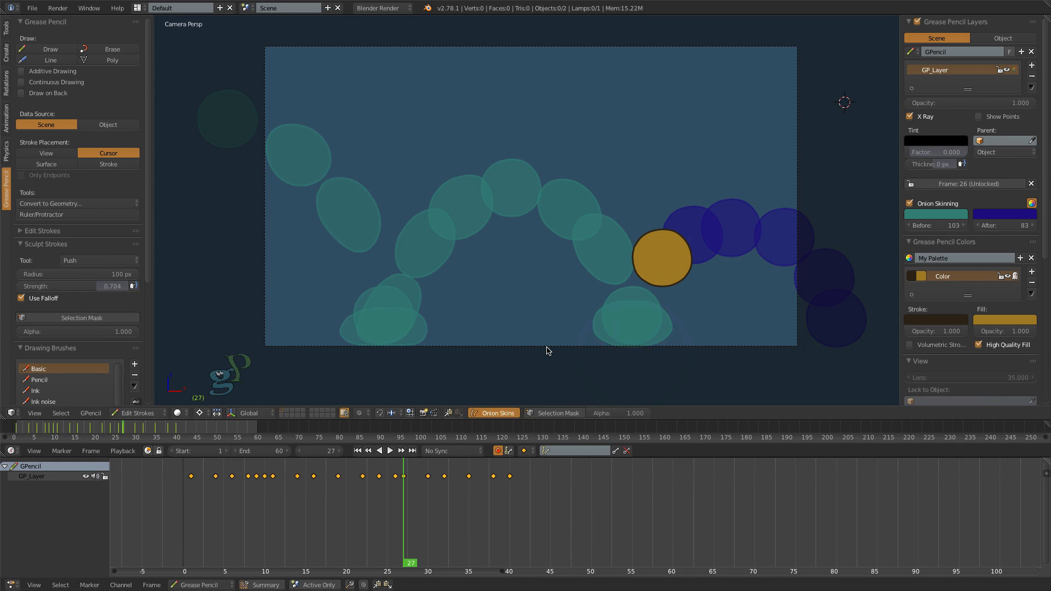
{"action": "left_click_drag", "start_coordinate": [405, 479], "coordinate": [413, 482]}
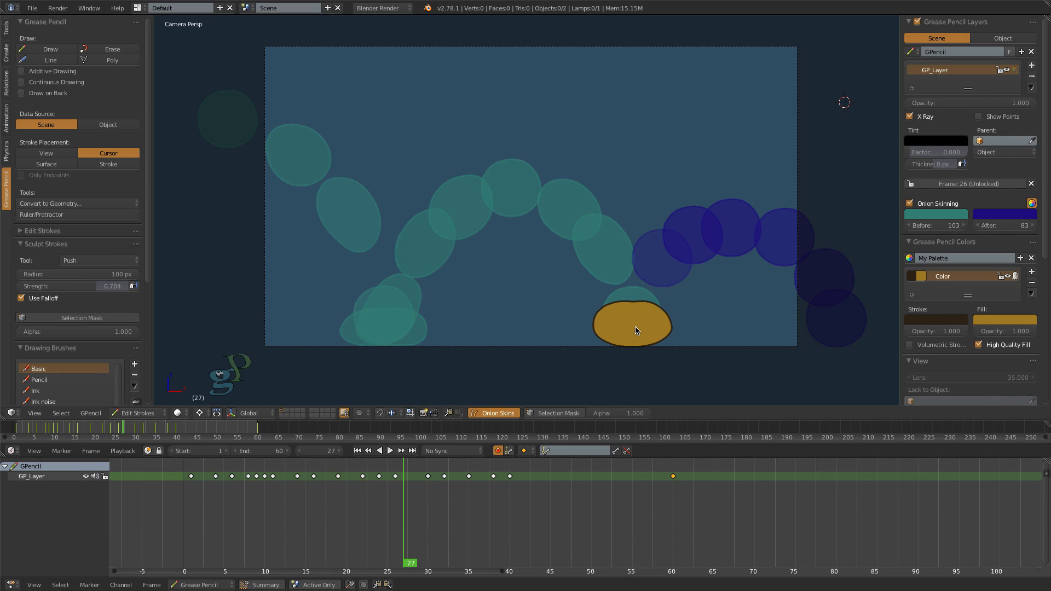
{"action": "key", "text": "e"}
{"action": "left_click_drag", "start_coordinate": [636, 327], "coordinate": [650, 282]}
{"action": "mouse_move", "coordinate": [583, 327]}
{"action": "left_mouse_down"}
{"action": "mouse_move", "coordinate": [609, 324]}
{"action": "mouse_move", "coordinate": [643, 286]}
{"action": "left_mouse_up"}
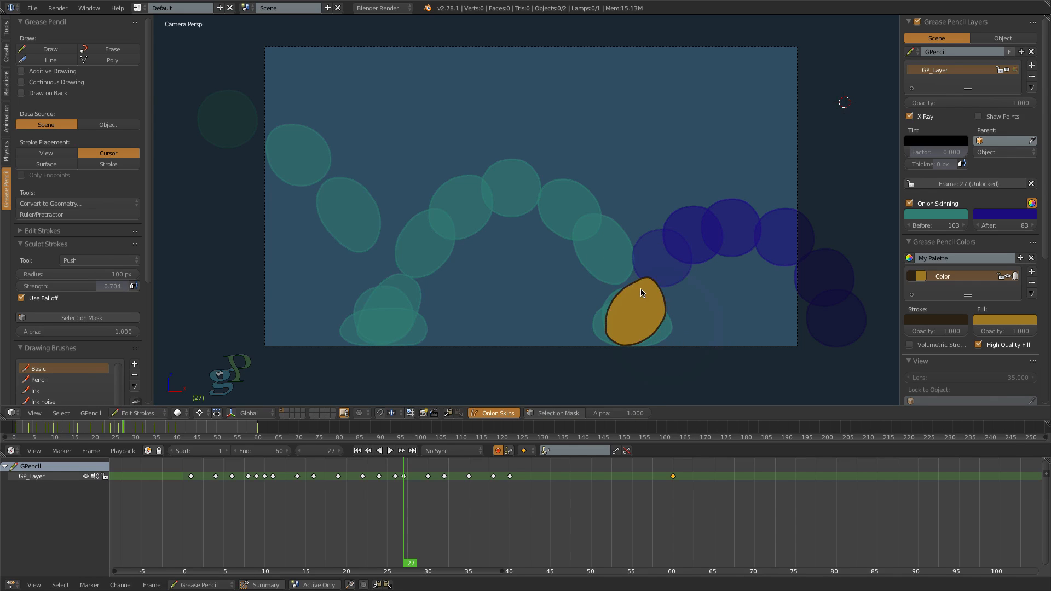
{"action": "key", "text": "e"}
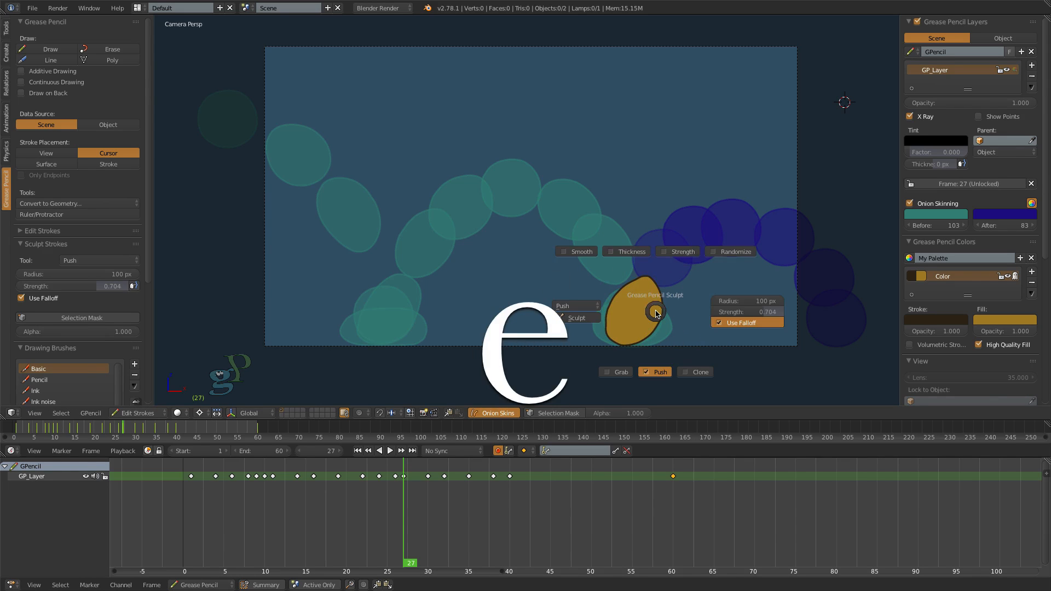
{"action": "left_click", "coordinate": [581, 253]}
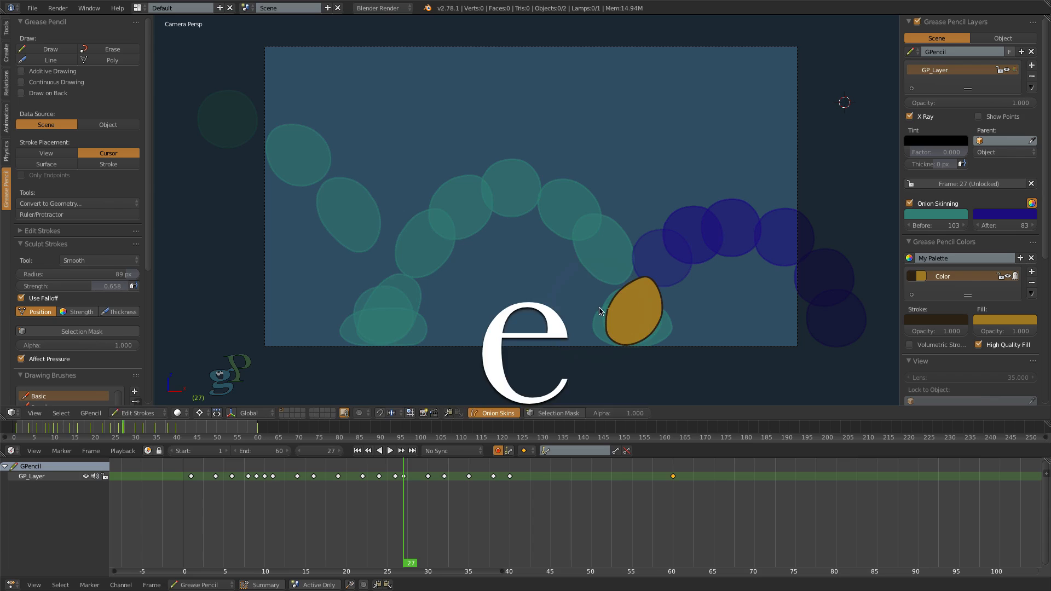
- Play the animation from frame 1 to check the second bounce's squash and stretch, stopping at frame 47
{"action": "left_click", "coordinate": [358, 450]}
{"action": "left_click", "coordinate": [390, 451]}
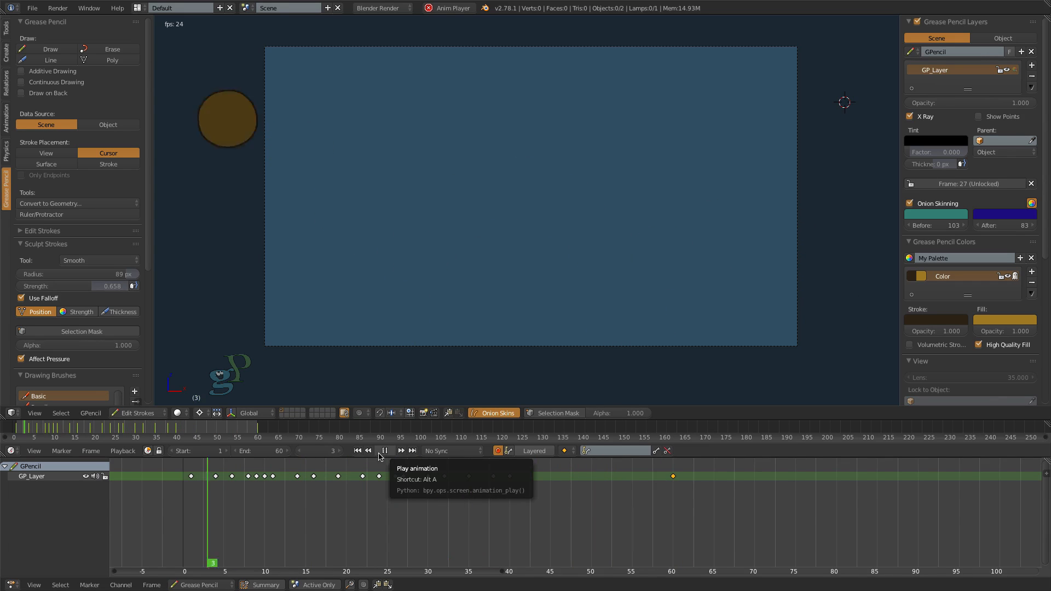
{"action": "left_click", "coordinate": [385, 451]}
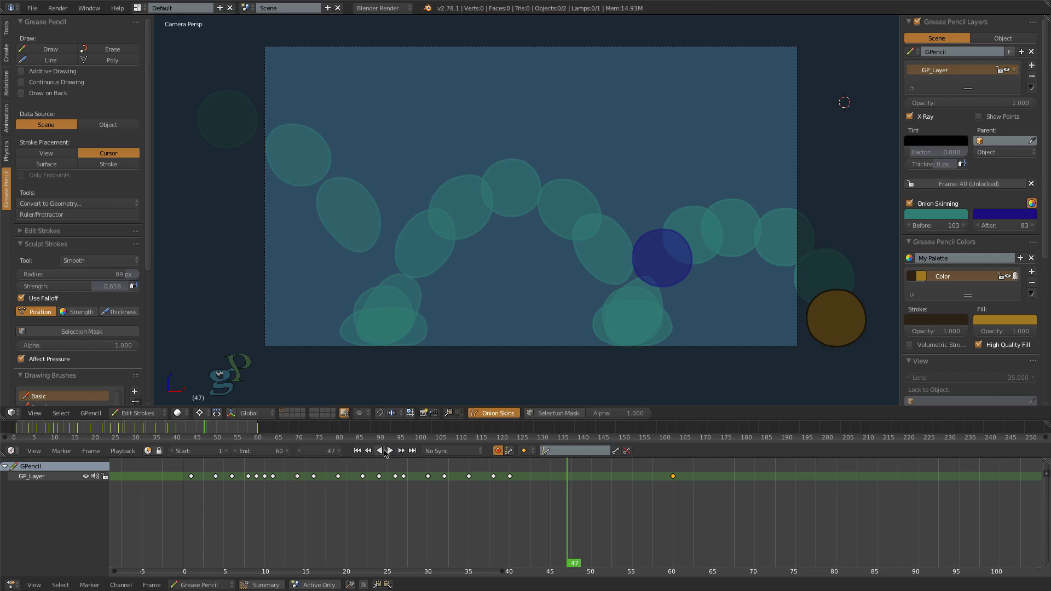
- Switch back to the Push brush and shape the frame 30 circle into a slight oval tilted up and to the right
{"action": "left_click_drag", "start_coordinate": [572, 564], "coordinate": [435, 568]}
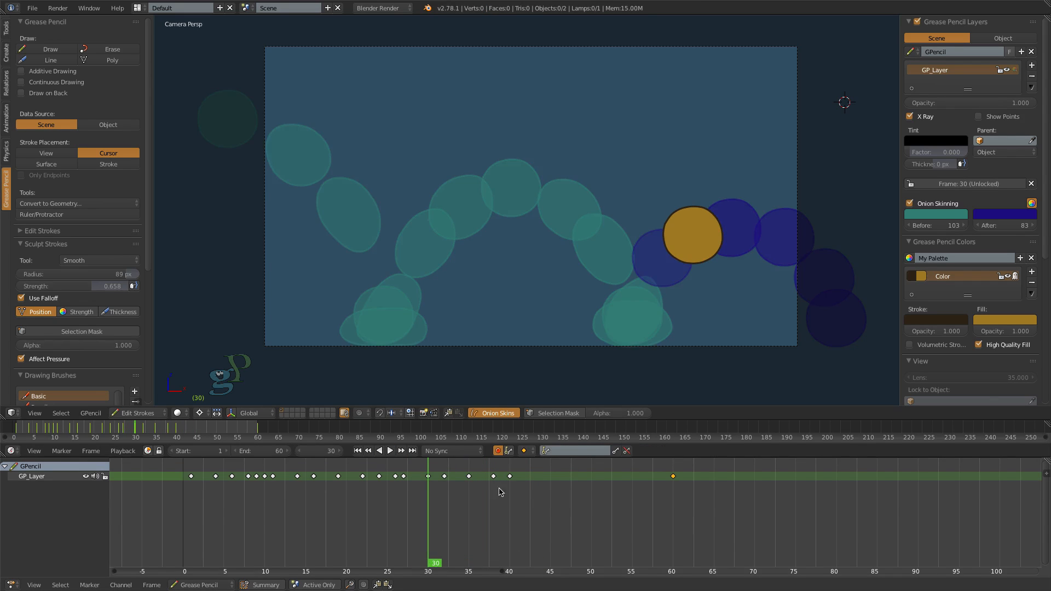
{"action": "key", "text": "e"}
{"action": "left_click", "coordinate": [651, 338]}
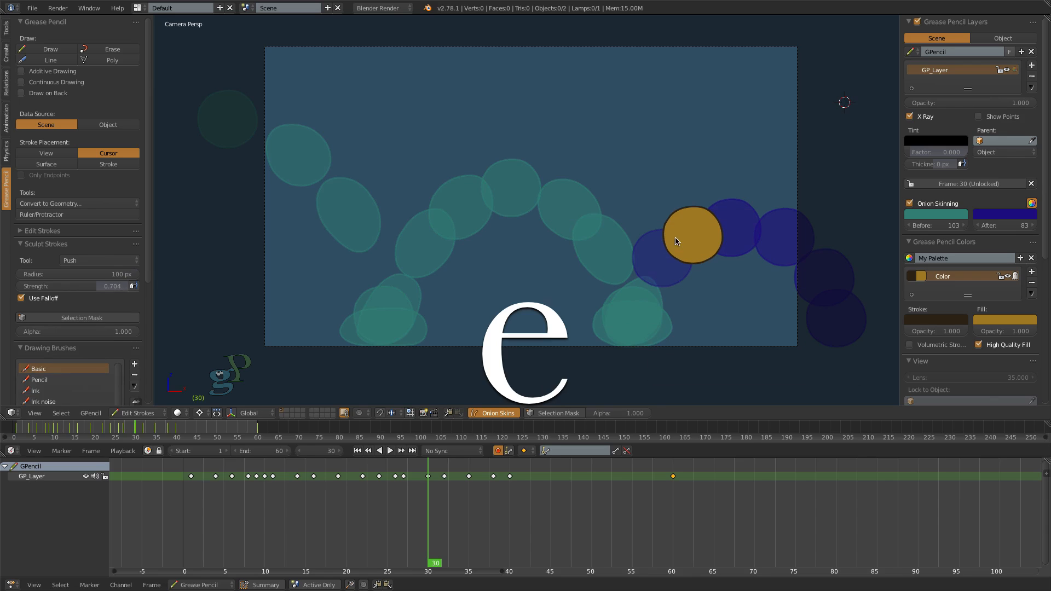
{"action": "key", "text": "e"}
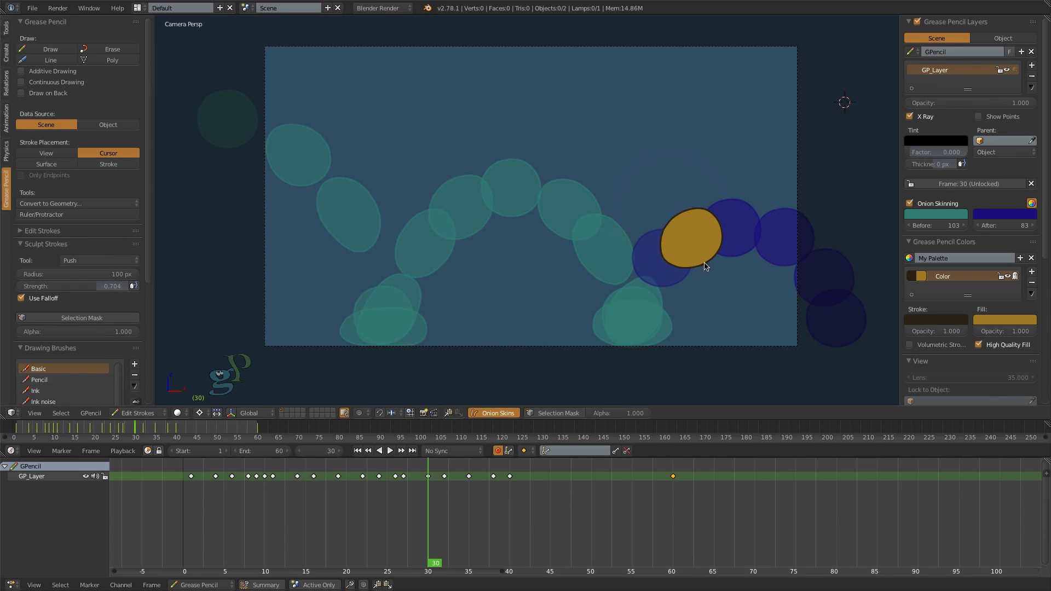
- Flip between frames 27 and 30 to compare the shapes of the second rebound
{"action": "key", "text": "Down"}
{"action": "key", "text": "Up"}
{"action": "key", "text": "Down"}
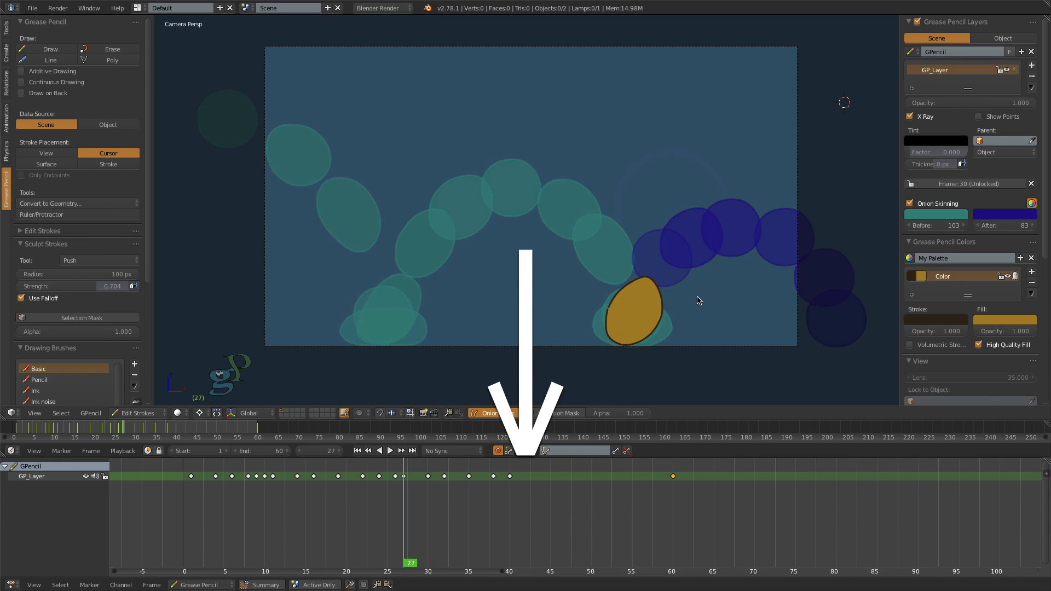
- Go to frame 38 and sculpt its circle into an oval stretched down and to the right along the final fall
{"action": "left_click_drag", "start_coordinate": [406, 562], "coordinate": [382, 462]}
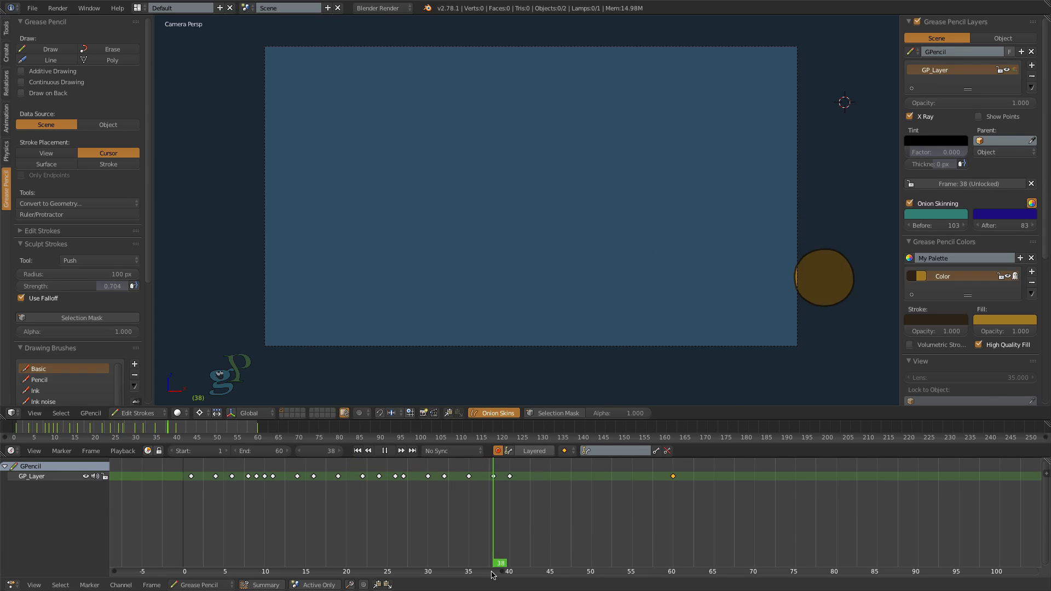
{"action": "key", "text": "alt+a"}
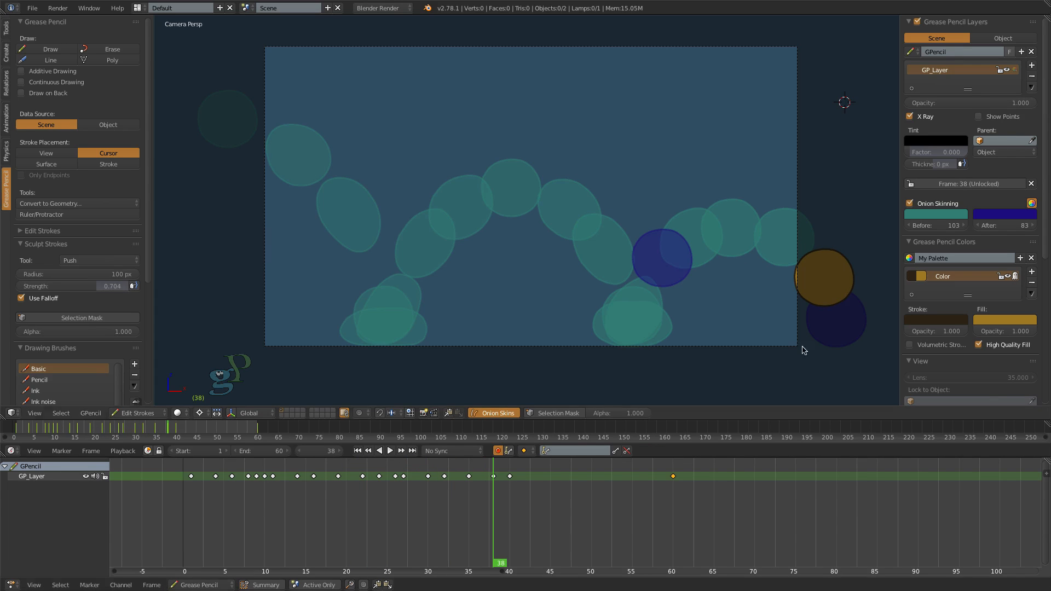
{"action": "right_click", "coordinate": [804, 258]}
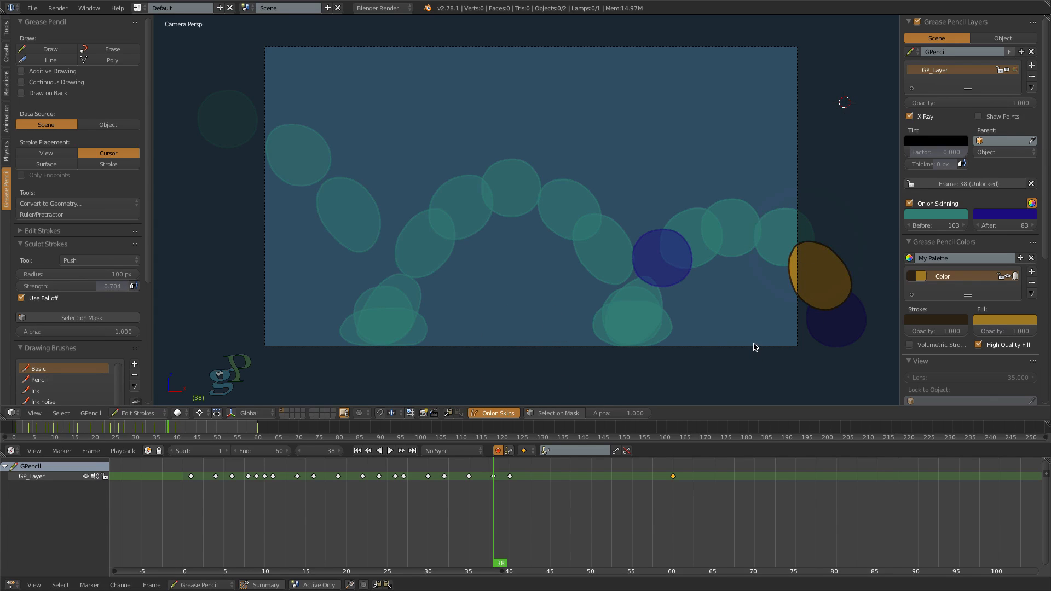
- Play the whole animation from frame 1 to review the sculpted arcs through the final fall
{"action": "left_click", "coordinate": [358, 450]}
{"action": "left_click", "coordinate": [391, 451]}
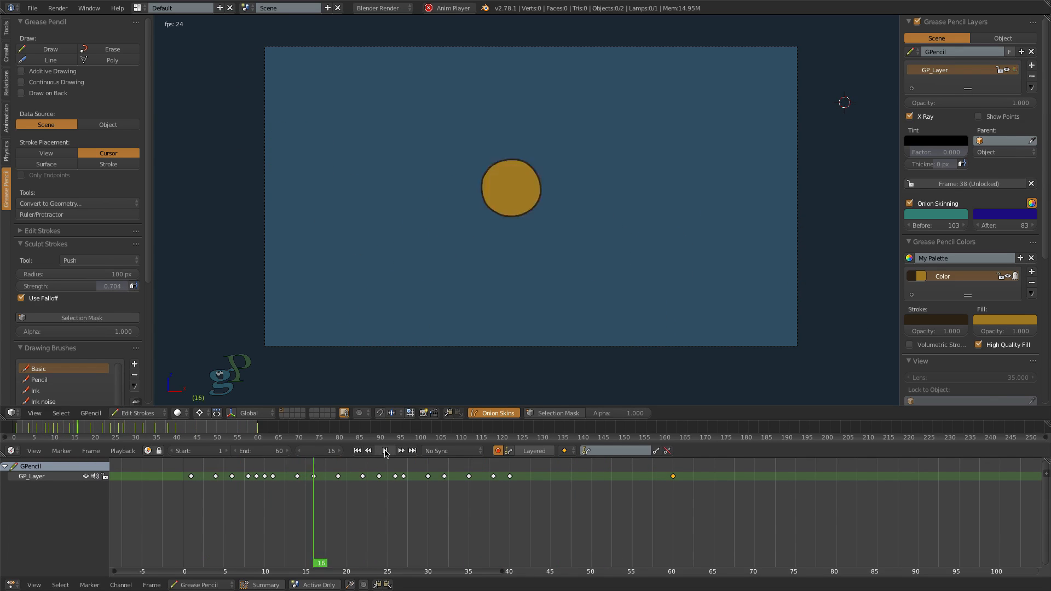
{"action": "left_click", "coordinate": [385, 451]}
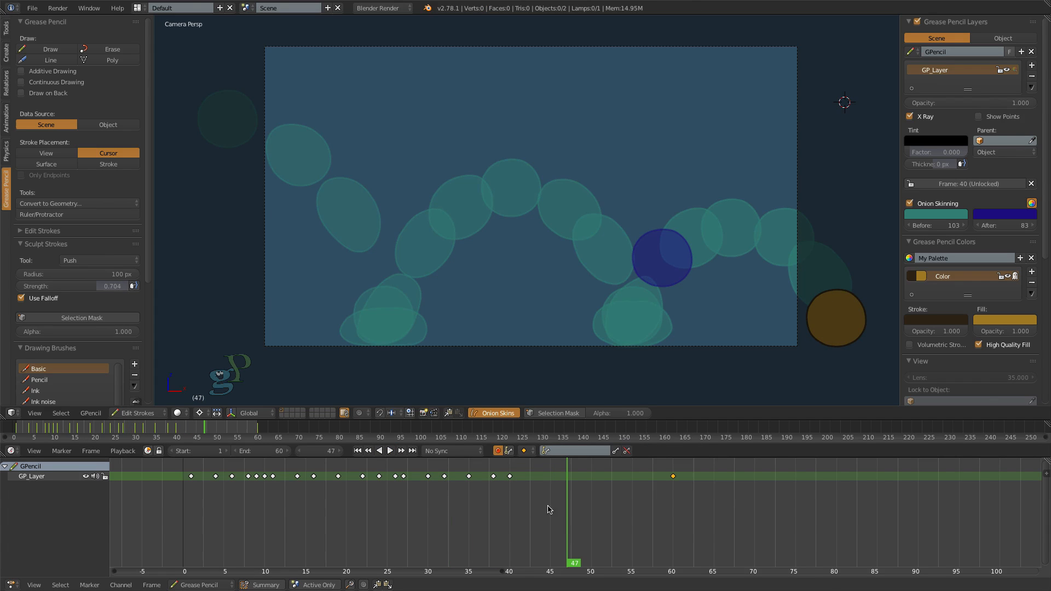
- Move the frame 27 keyframe to frame 28 and play the animation from frame 1 to check the new timing
{"action": "left_click_drag", "start_coordinate": [556, 531], "coordinate": [400, 478]}
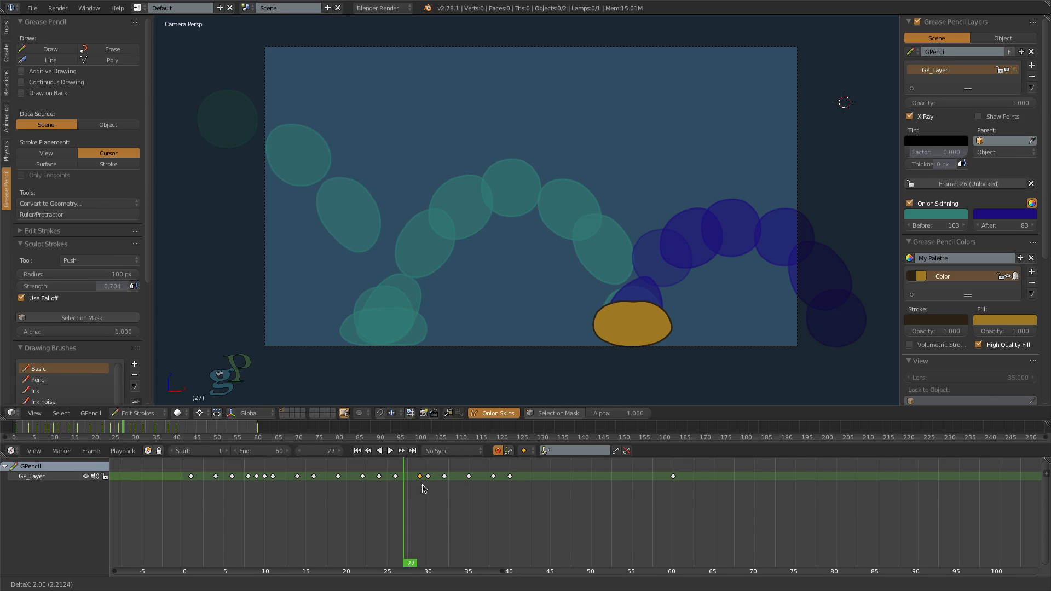
{"action": "left_click", "coordinate": [357, 450]}
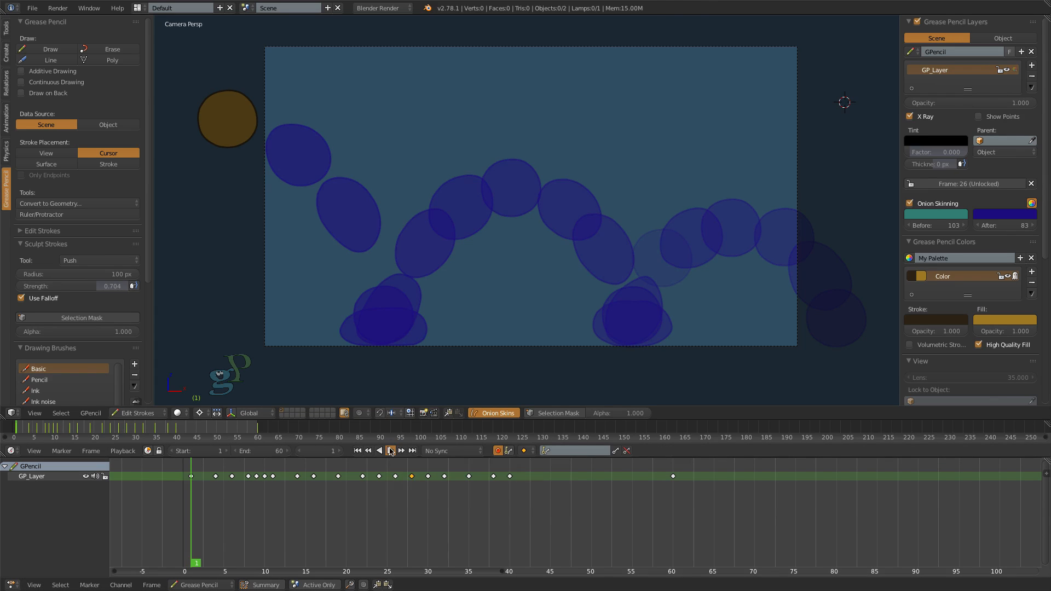
{"action": "left_click", "coordinate": [390, 451]}
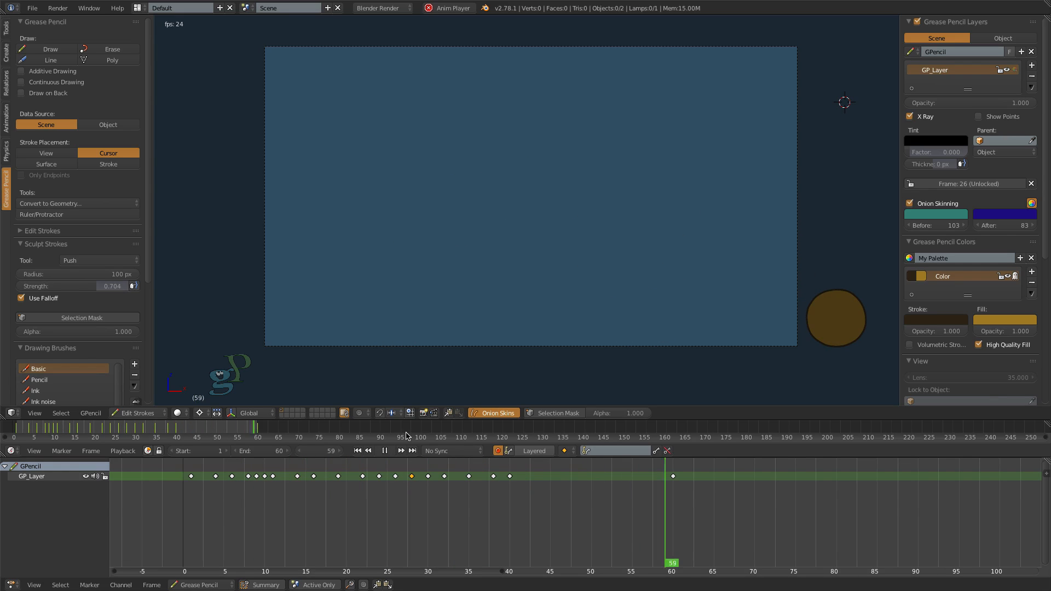
{"action": "left_click", "coordinate": [385, 451]}
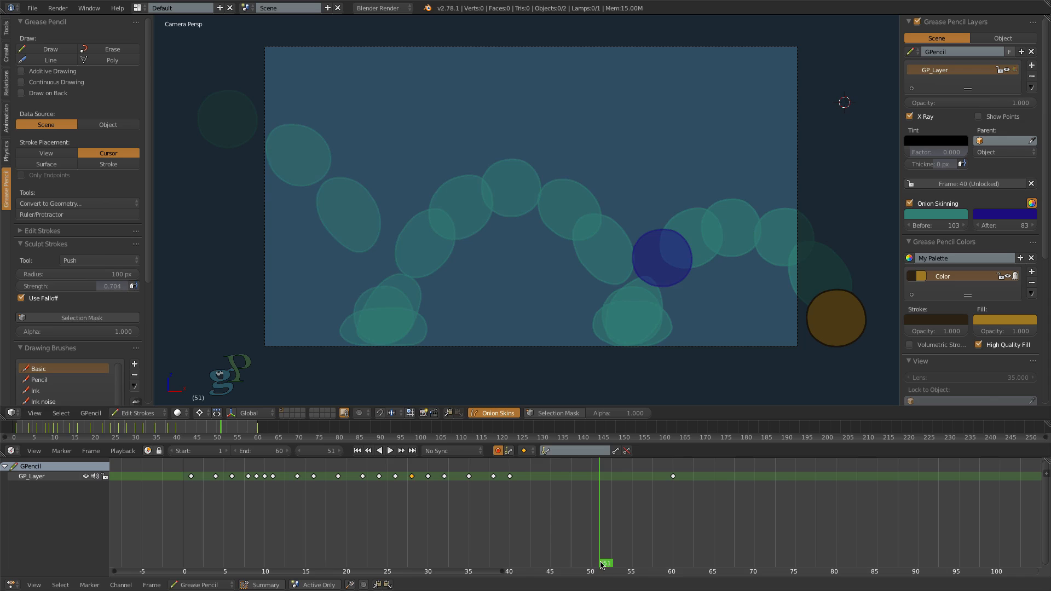
- Generate interpolated in-between drawings in the gaps between keyframes 1 and 4, 4 and 6, and 6 and 8
{"action": "left_click_drag", "start_coordinate": [600, 561], "coordinate": [249, 540]}
{"action": "scroll", "coordinate": [336, 533], "scroll_direction": "up", "scroll_amount": 5}
{"action": "middle_click_drag", "start_coordinate": [303, 535], "coordinate": [467, 535]}
{"action": "left_click_drag", "start_coordinate": [384, 564], "coordinate": [317, 563]}
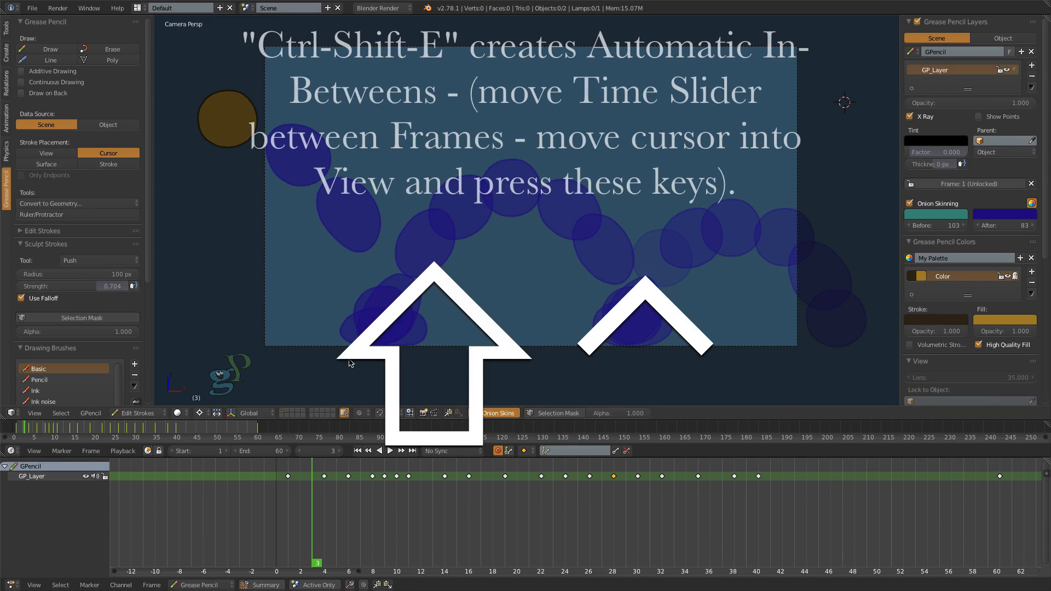
{"action": "key", "text": "ctrl+shift+e"}
{"action": "key", "text": "Right"}
{"action": "key", "text": "Right"}
{"action": "key", "text": "ctrl+shift+e"}
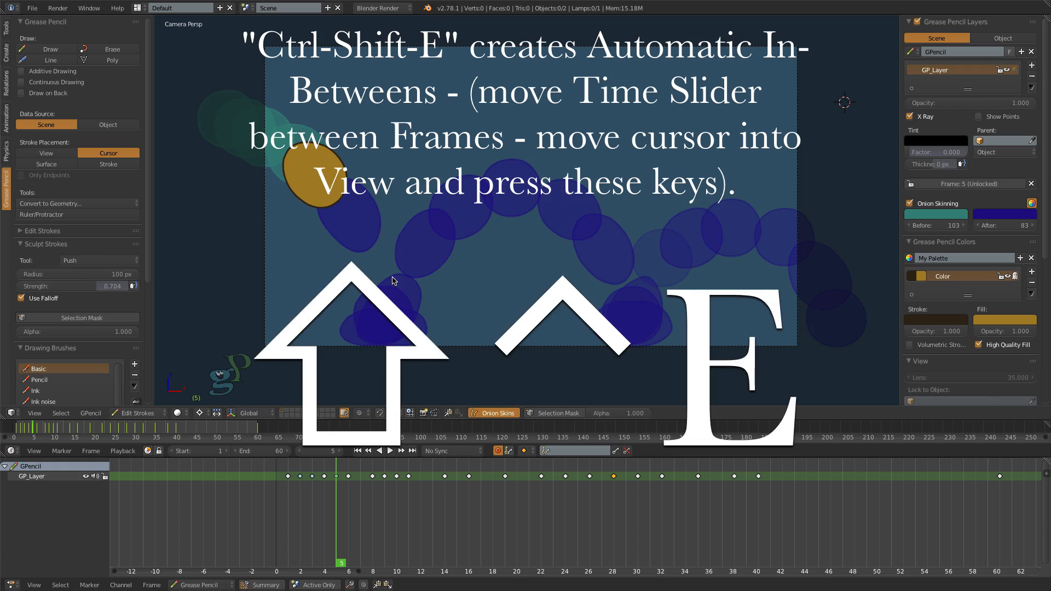
{"action": "key", "text": "Right"}
{"action": "key", "text": "Right"}
{"action": "key", "text": "ctrl+shift+e"}
- Interpolate in-between drawings along the first rebound, filling the gaps between keyframes 11, 14, 16, 19 and 22
{"action": "left_click", "coordinate": [422, 509]}
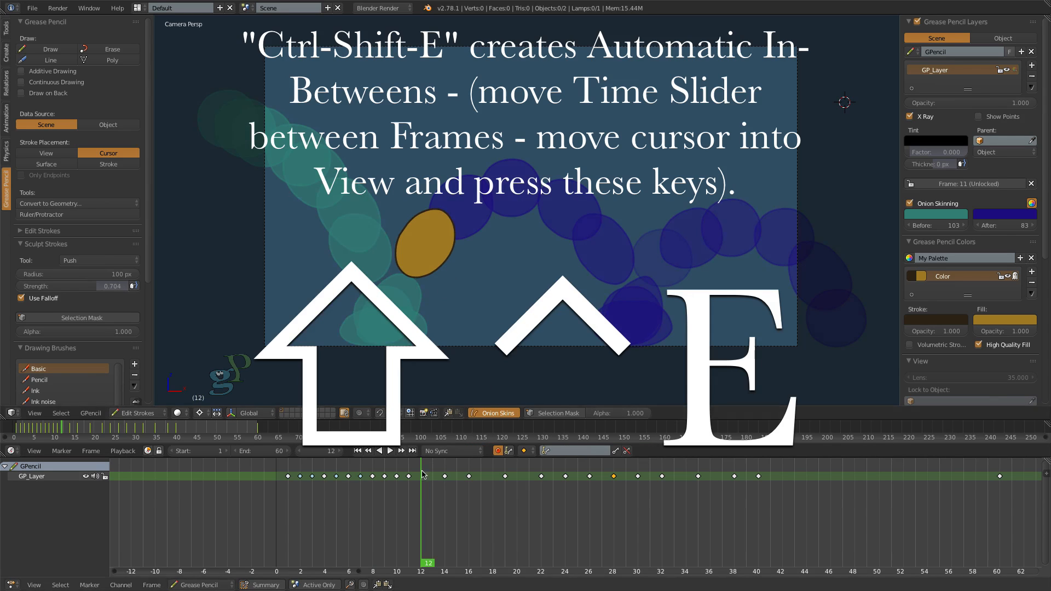
{"action": "key", "text": "ctrl+shift+e"}
{"action": "left_click", "coordinate": [458, 509]}
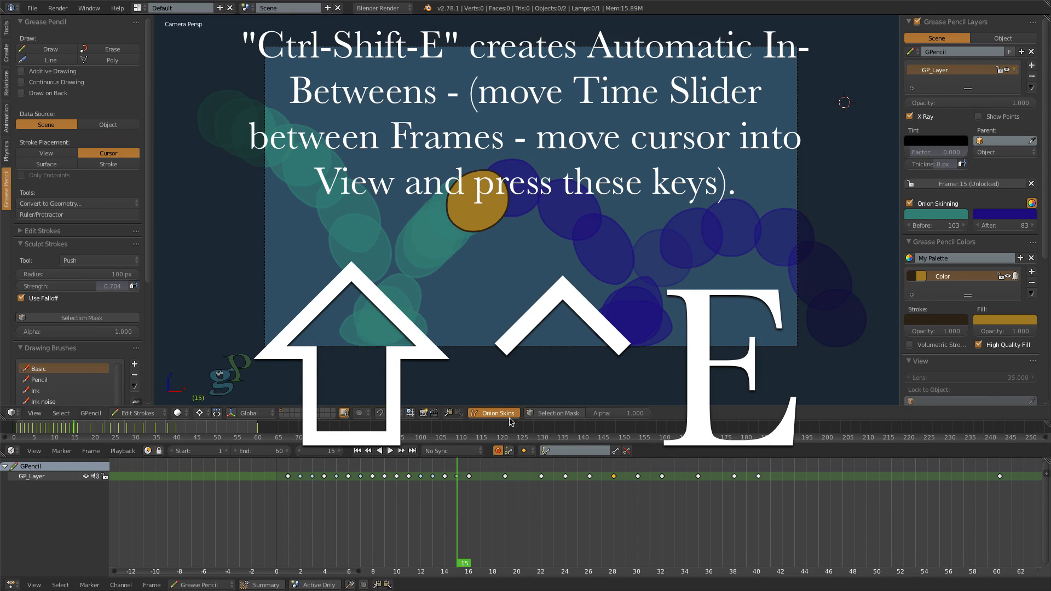
{"action": "left_click", "coordinate": [493, 486]}
{"action": "key", "text": "ctrl+shift+e"}
{"action": "left_click_drag", "start_coordinate": [532, 486], "coordinate": [519, 485]}
{"action": "key", "text": "ctrl+shift+e"}
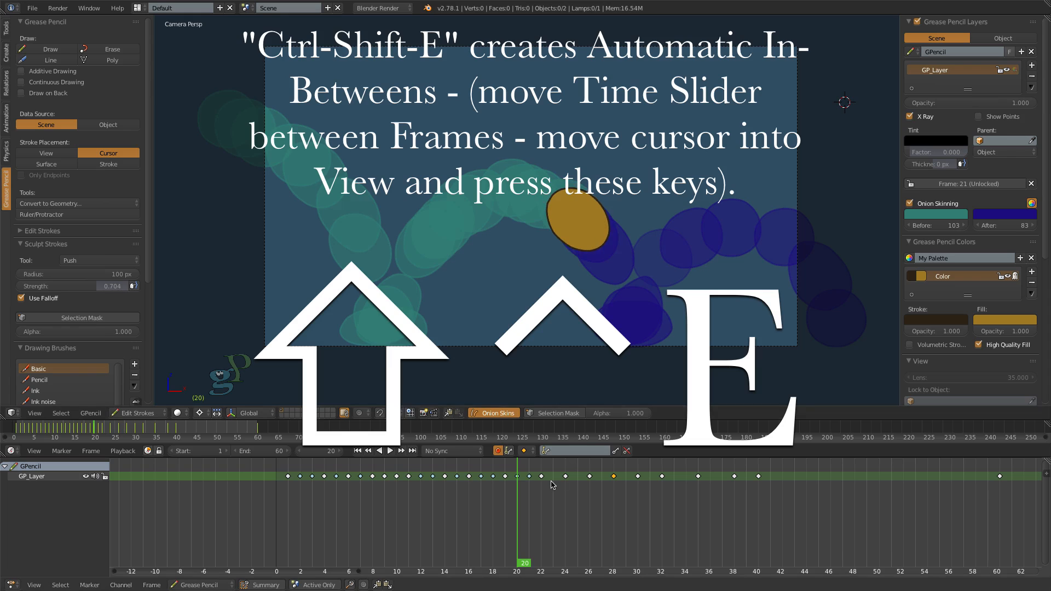
- Interpolate in-between drawings through the second impact, filling the gaps between keyframes 22, 24, 26, 28 and 30
{"action": "left_click", "coordinate": [552, 483]}
{"action": "key", "text": "ctrl+shift+e"}
{"action": "left_click", "coordinate": [580, 481]}
{"action": "key", "text": "ctrl+shift+e"}
{"action": "left_click", "coordinate": [603, 480]}
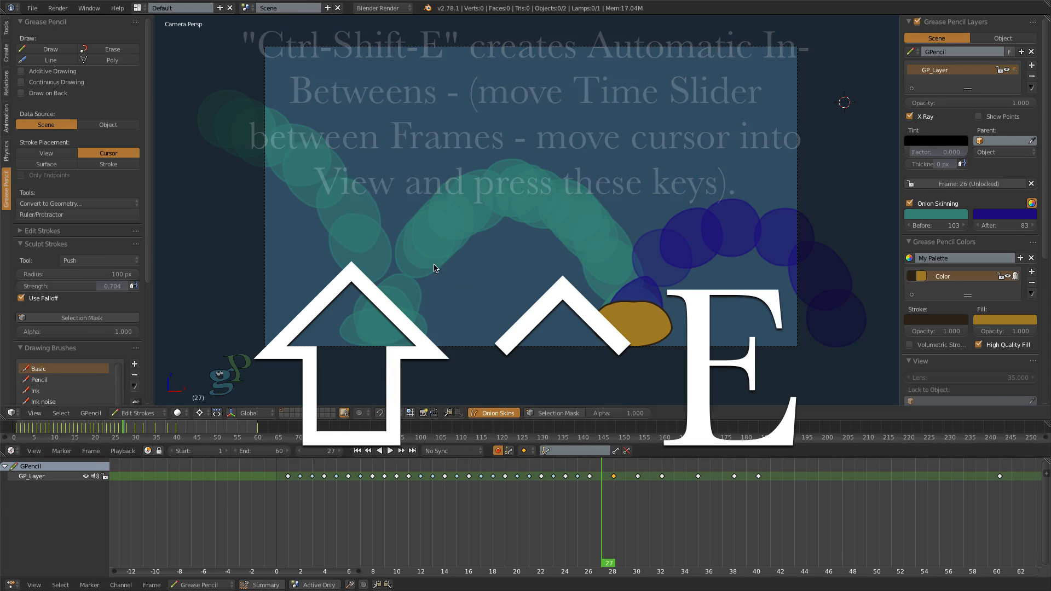
{"action": "key", "text": "ctrl+shift+e"}
{"action": "left_click", "coordinate": [626, 482]}
{"action": "key", "text": "ctrl+shift+e"}
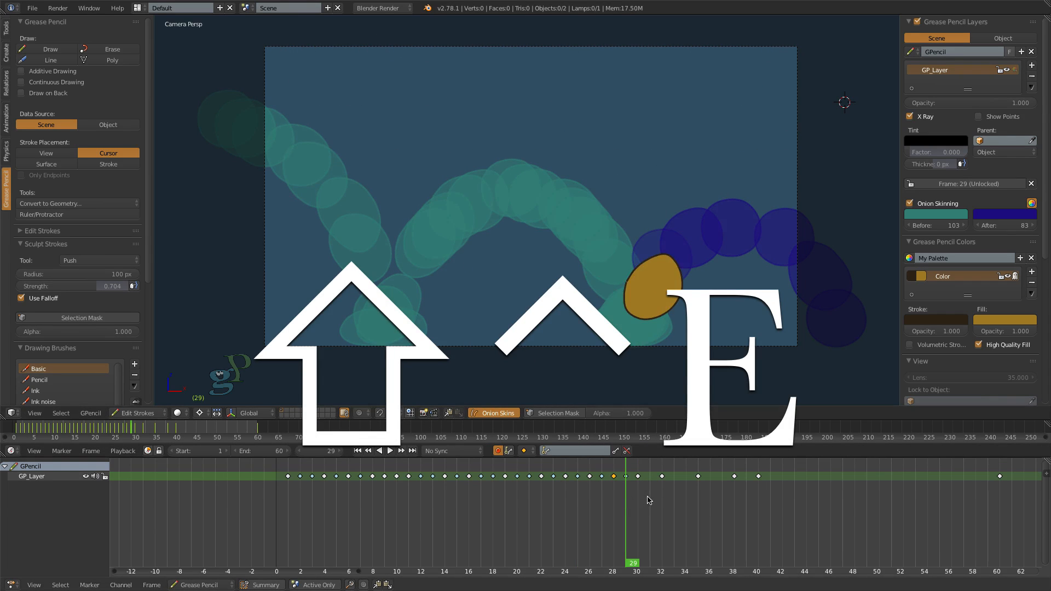
- Interpolate in-between drawings along the second rebound and final fall, filling the gaps between keyframes 30, 32, 35, 38 and 40
{"action": "left_click", "coordinate": [648, 497]}
{"action": "key", "text": "ctrl+shift+e"}
{"action": "left_click", "coordinate": [684, 512]}
{"action": "key", "text": "ctrl+shift+e"}
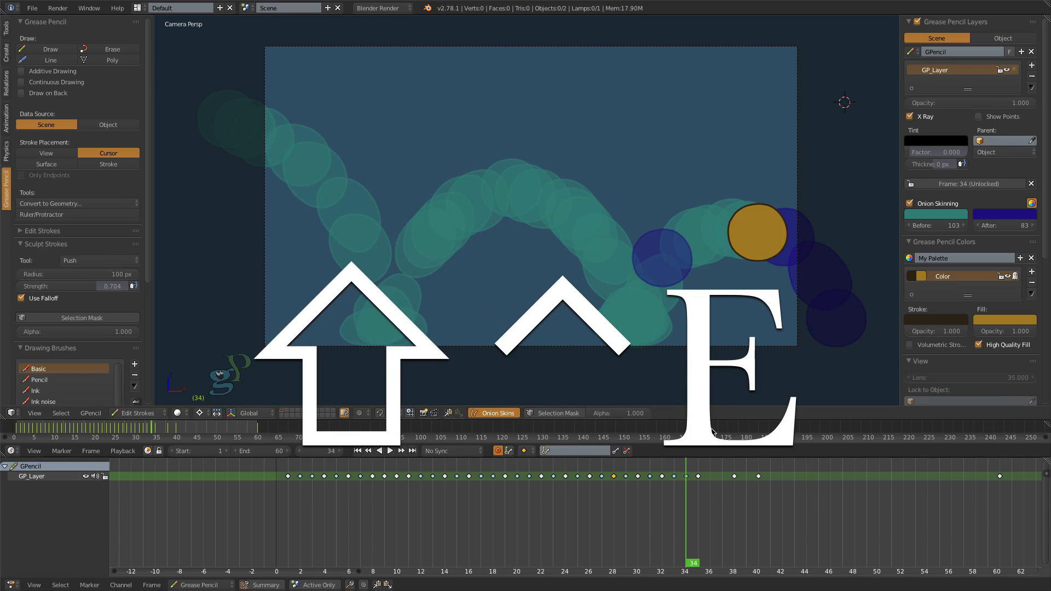
{"action": "left_click", "coordinate": [710, 510]}
{"action": "key", "text": "ctrl+shift+e"}
{"action": "left_click", "coordinate": [745, 519]}
{"action": "key", "text": "ctrl+shift+e"}
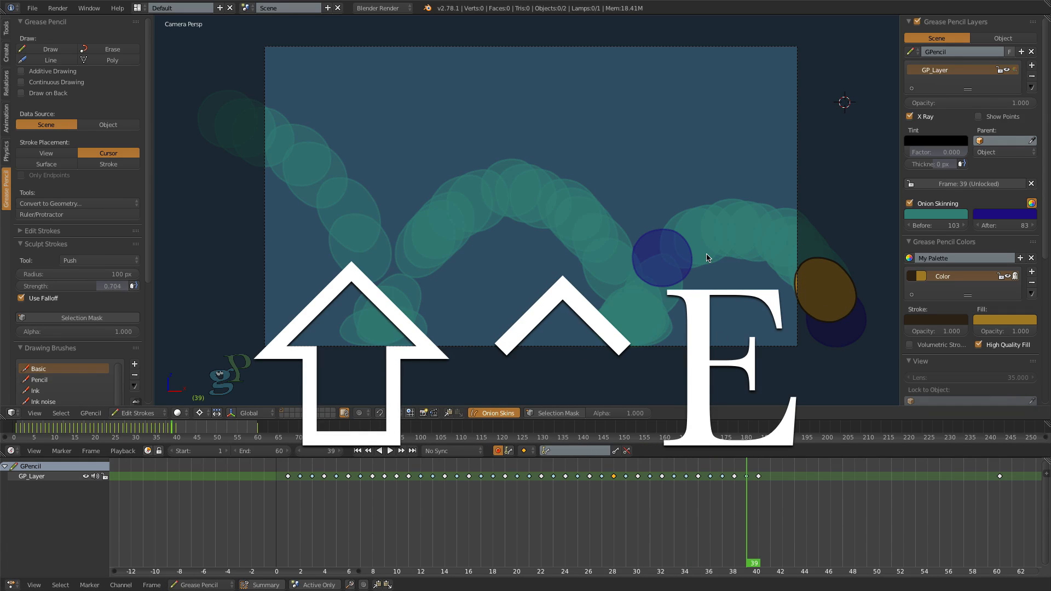
- Play the animation from frame 1 to review the motion with the interpolated in-betweens
{"action": "left_click", "coordinate": [358, 451]}
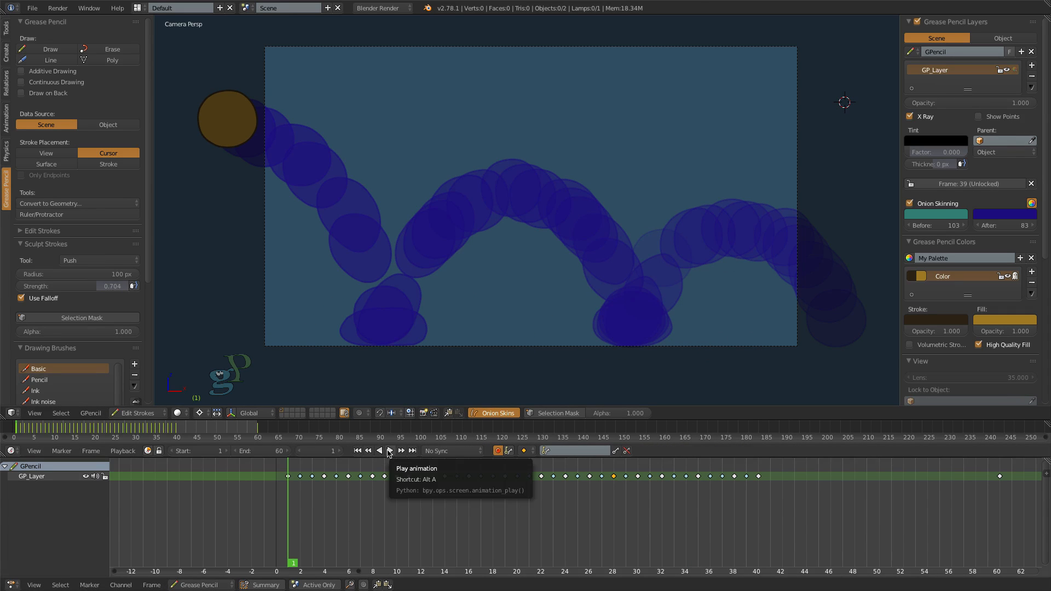
{"action": "left_click", "coordinate": [389, 451]}
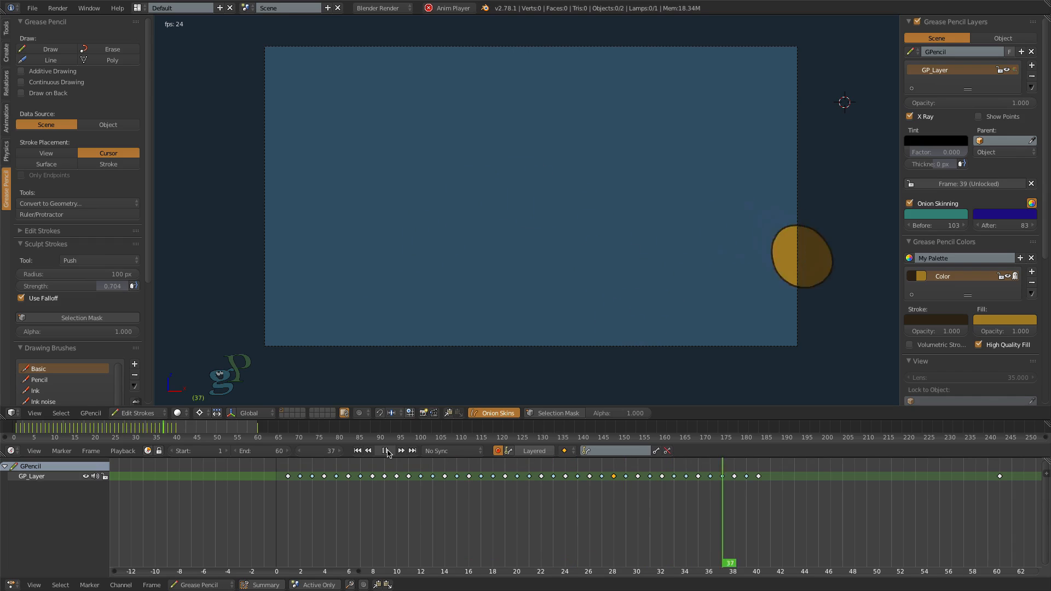